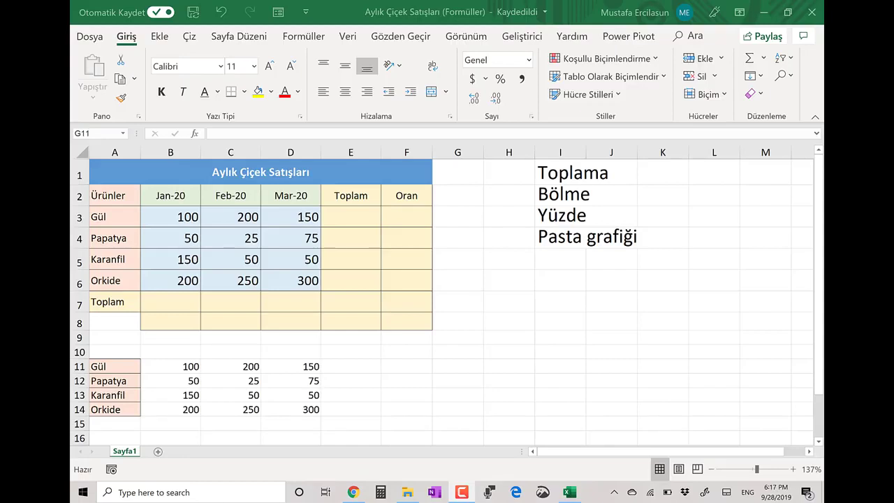
- Switch to the Excel workbook and enter the formula =100+200+150 in E3 as Gül's total
{"action": "key", "text": "alt+Tab"}
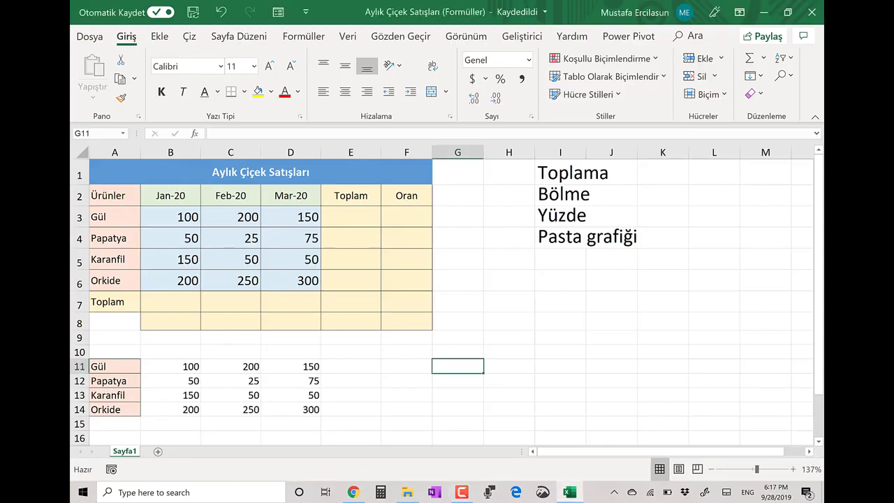
{"action": "left_click", "coordinate": [350, 217]}
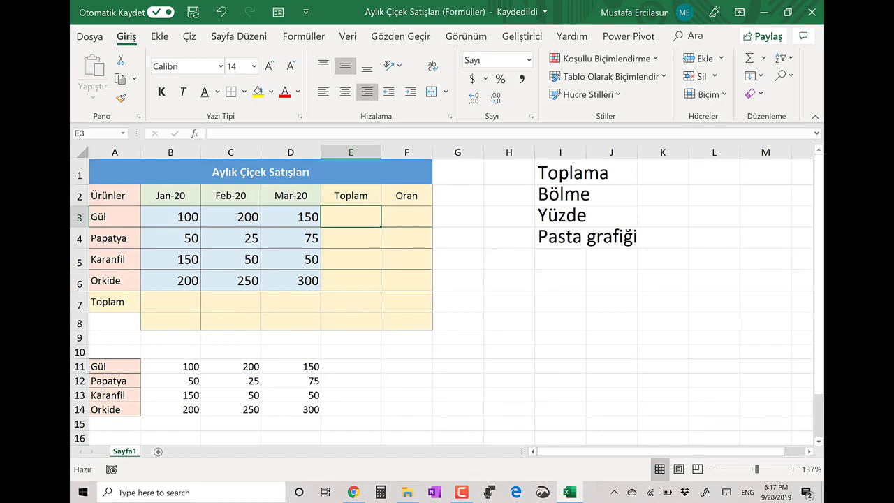
{"action": "type", "text": "="}
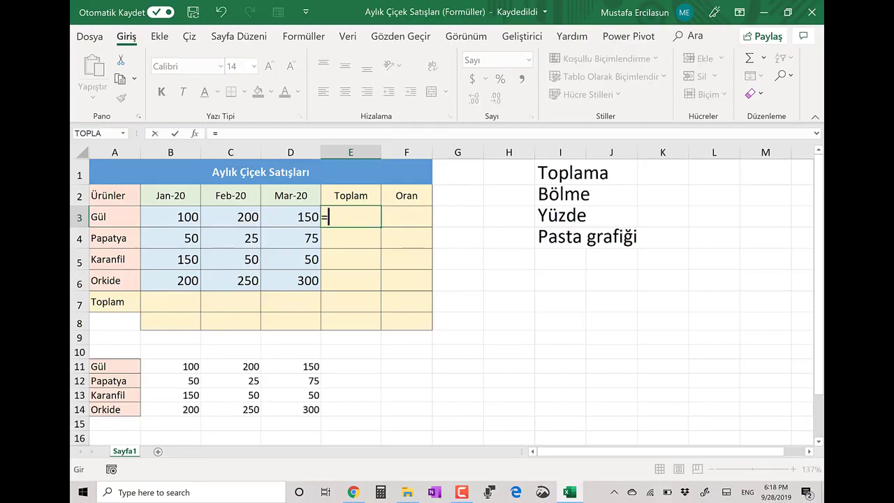
{"action": "type", "text": "100 +200"}
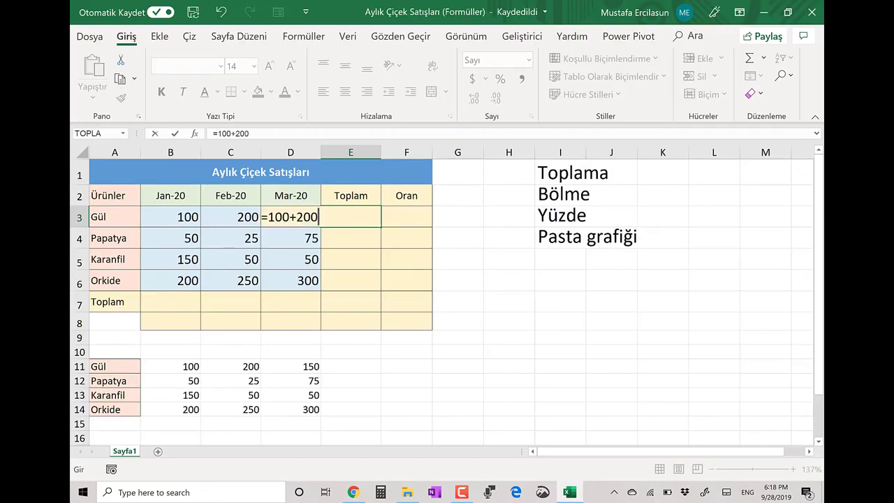
{"action": "type", "text": "+1 50"}
{"action": "key", "text": "Return"}
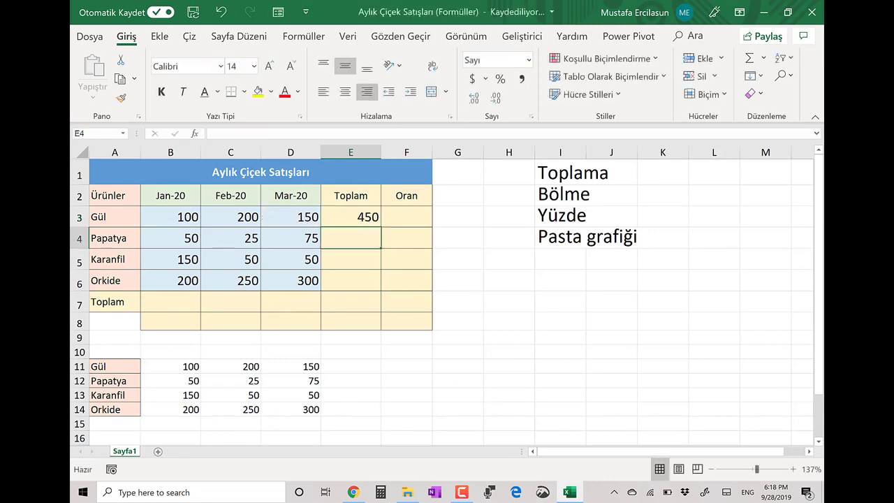
- Fill the typed-number total formula from E3 down through E6 for the other flowers
{"action": "left_click", "coordinate": [351, 216]}
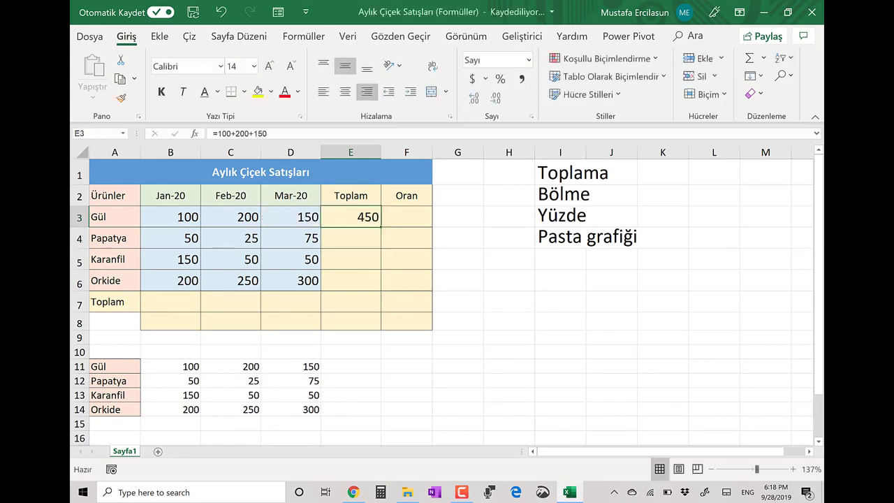
{"action": "left_click", "coordinate": [351, 237]}
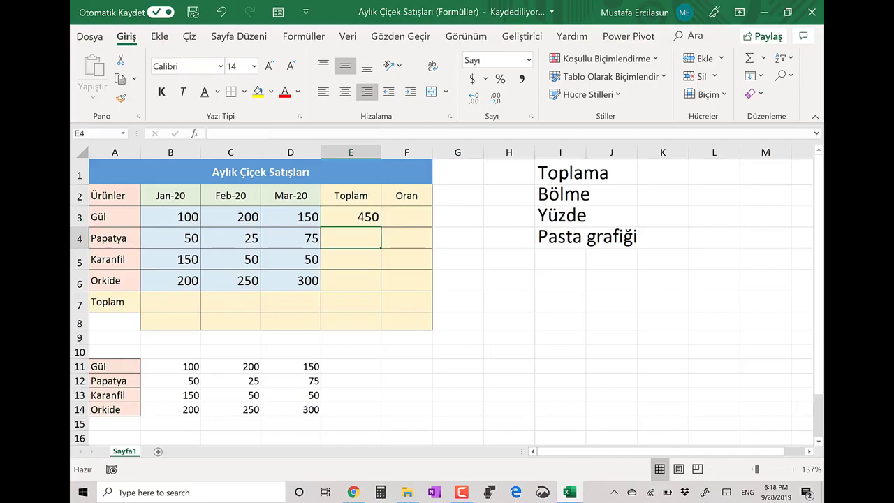
{"action": "left_click", "coordinate": [351, 259]}
{"action": "left_click", "coordinate": [351, 281]}
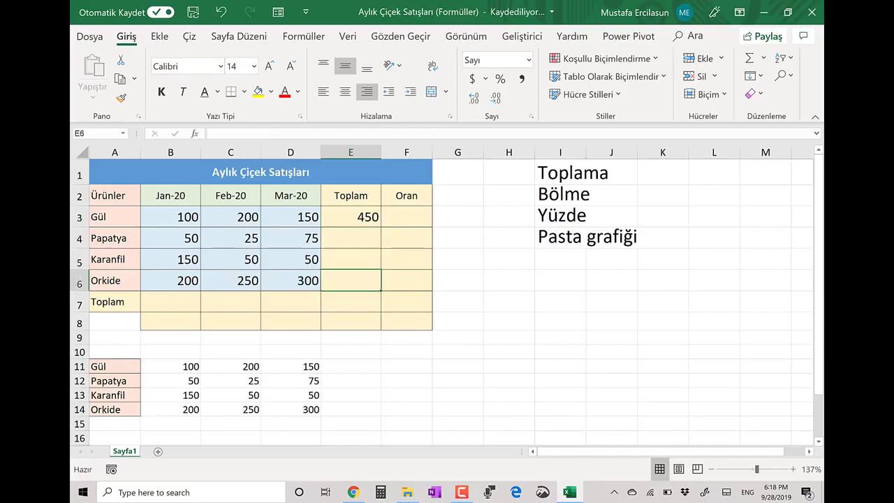
{"action": "left_click", "coordinate": [351, 217]}
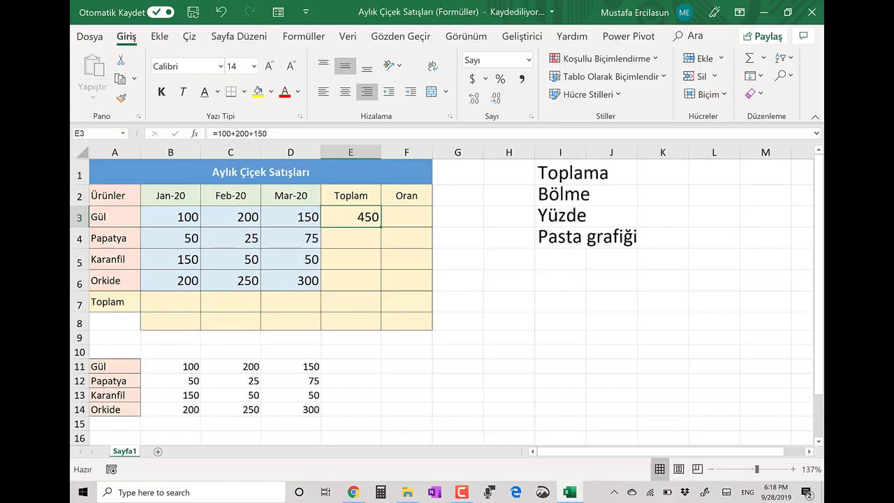
{"action": "left_click_drag", "start_coordinate": [381, 227], "coordinate": [379, 282]}
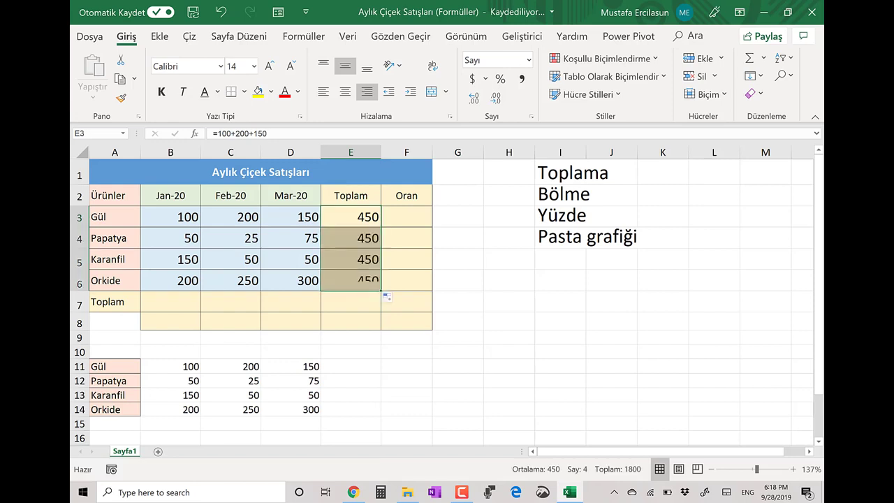
{"action": "left_click", "coordinate": [458, 280]}
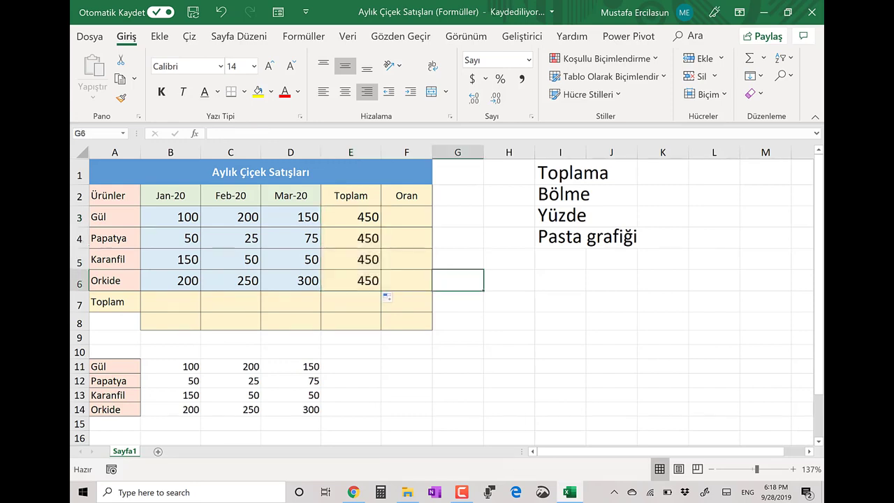
- Clear the copied totals for Papatya, Karanfil and Orkide in E4:E6
{"action": "left_click", "coordinate": [351, 216]}
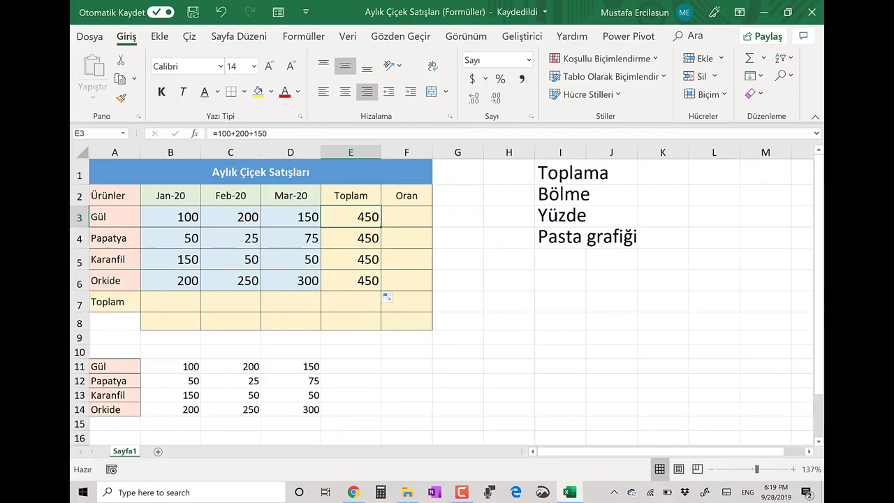
{"action": "left_click_drag", "start_coordinate": [351, 237], "coordinate": [351, 280]}
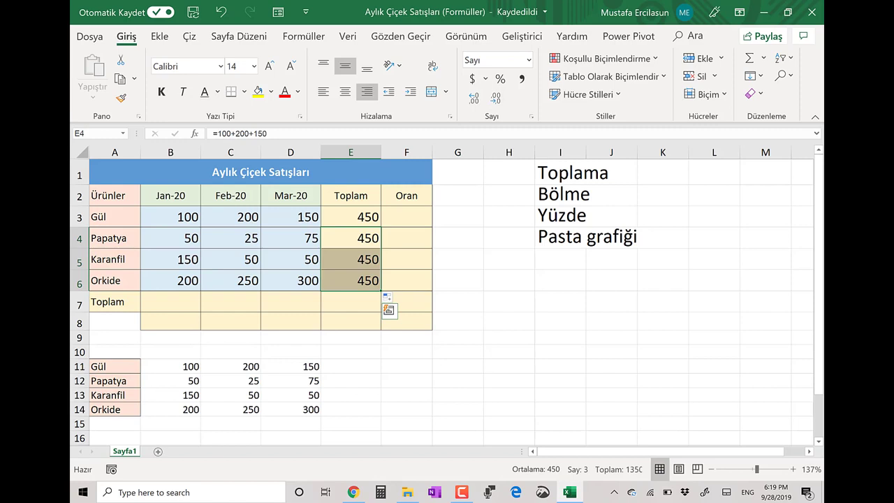
{"action": "key", "text": "Delete"}
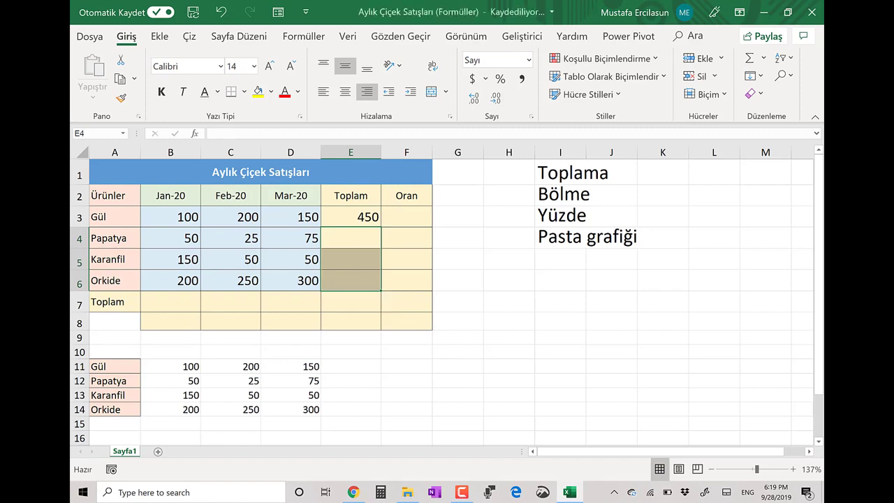
- Replace Gül's total in E3 with the cell-reference formula =B3+C3+D3
{"action": "left_click", "coordinate": [351, 216]}
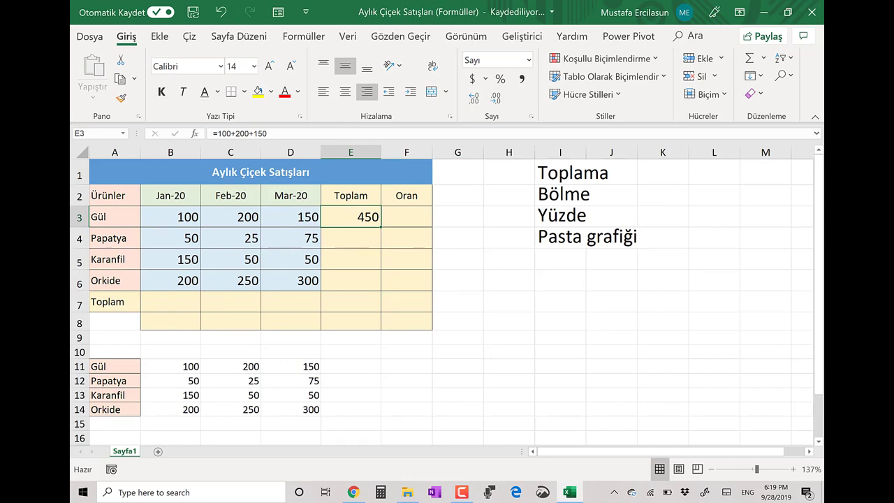
{"action": "key", "text": "Delete"}
{"action": "type", "text": "="}
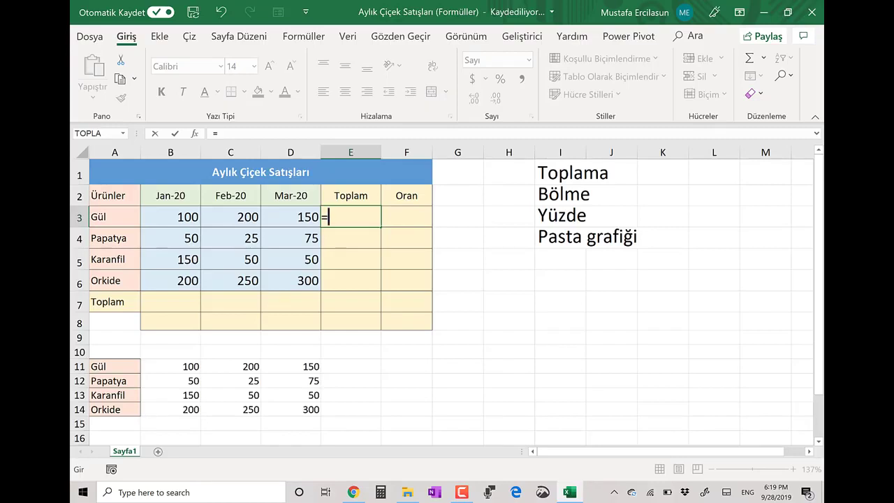
{"action": "type", "text": "b3"}
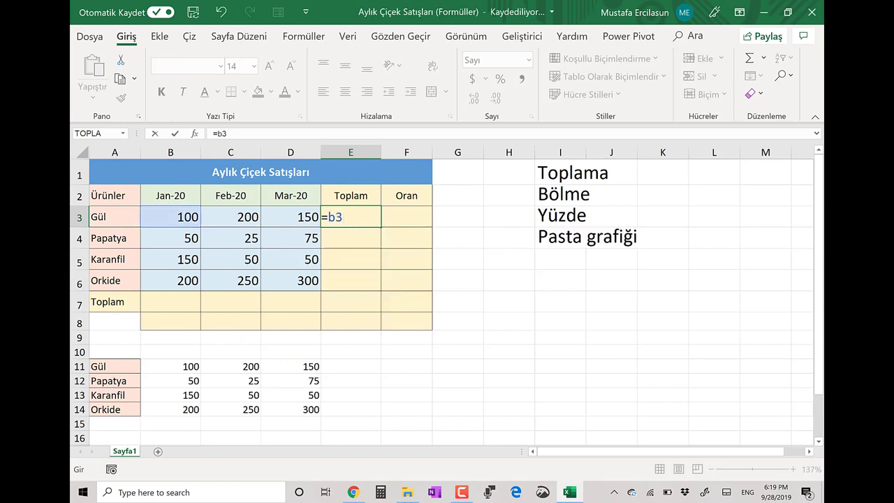
{"action": "type", "text": "+c3"}
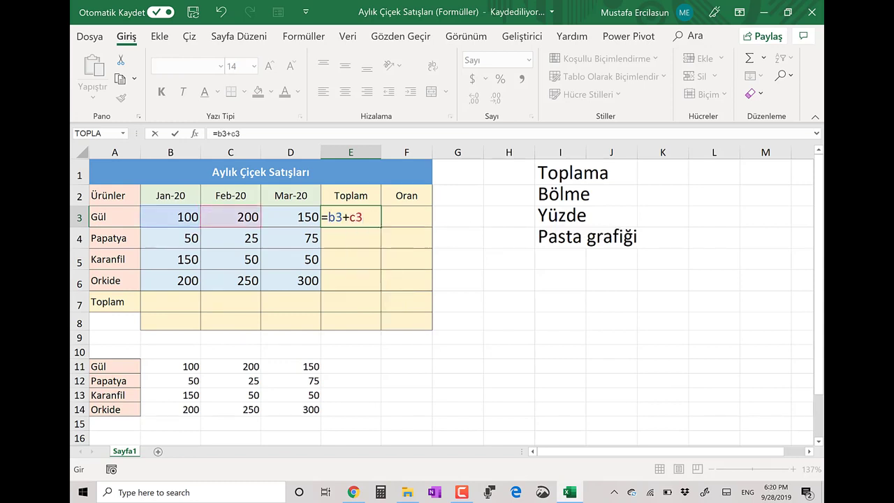
{"action": "type", "text": "+d3"}
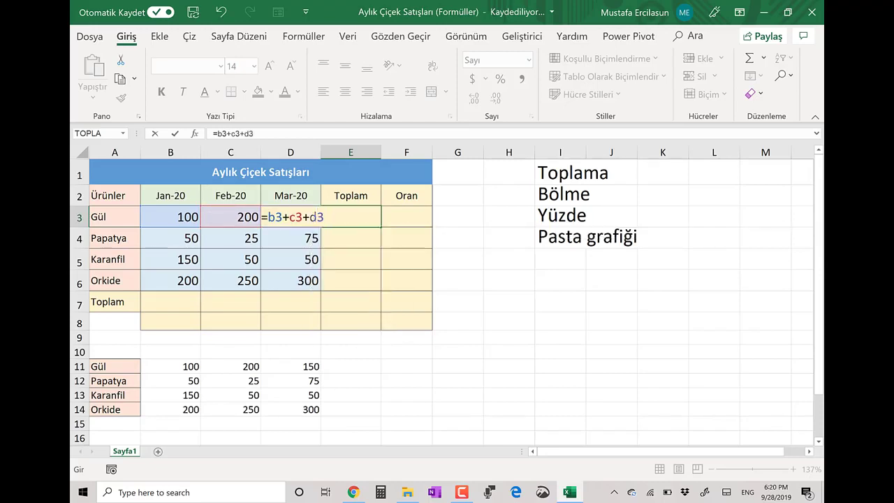
{"action": "key", "text": "Return"}
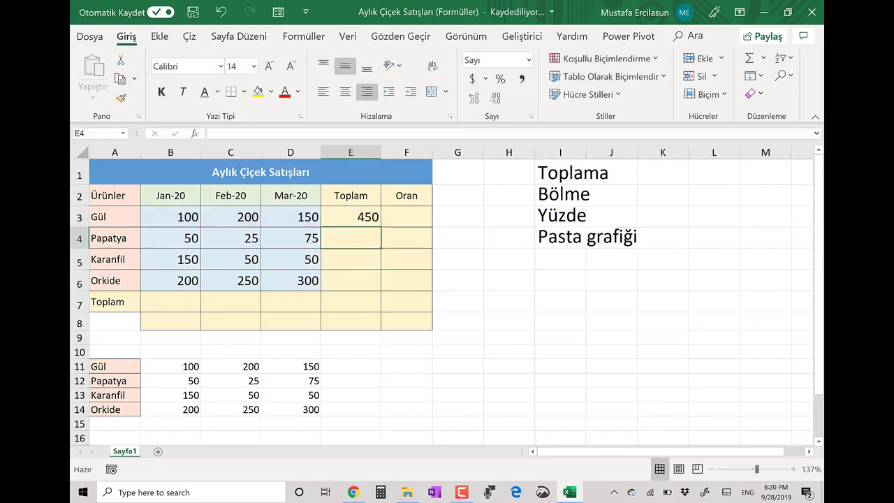
- Check the cell references in E3's formula and fill it down through E6
{"action": "left_click", "coordinate": [351, 216]}
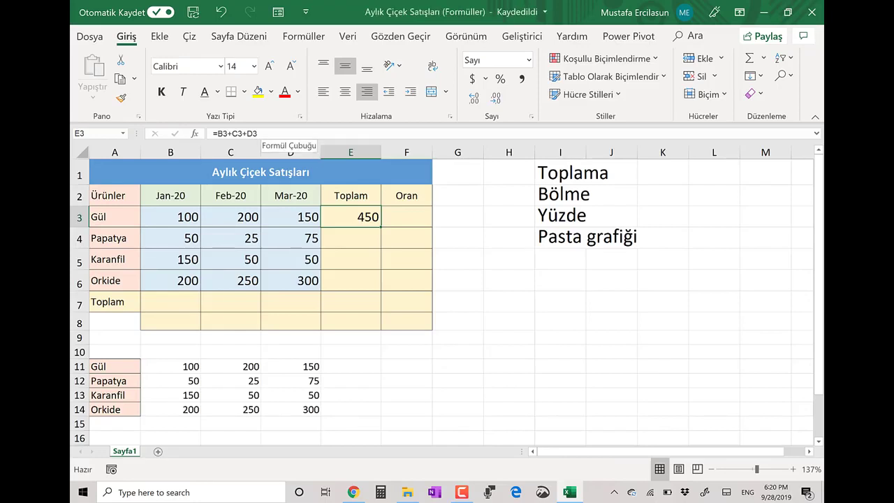
{"action": "left_click", "coordinate": [258, 134]}
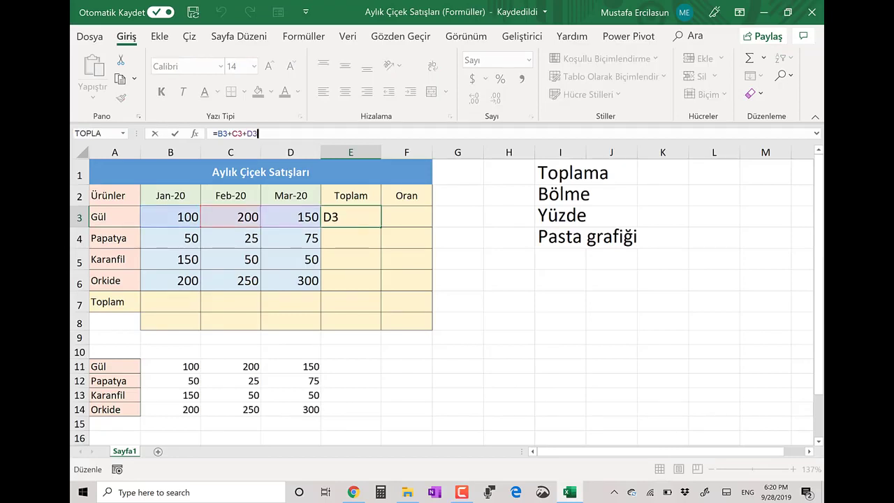
{"action": "left_click", "coordinate": [458, 260]}
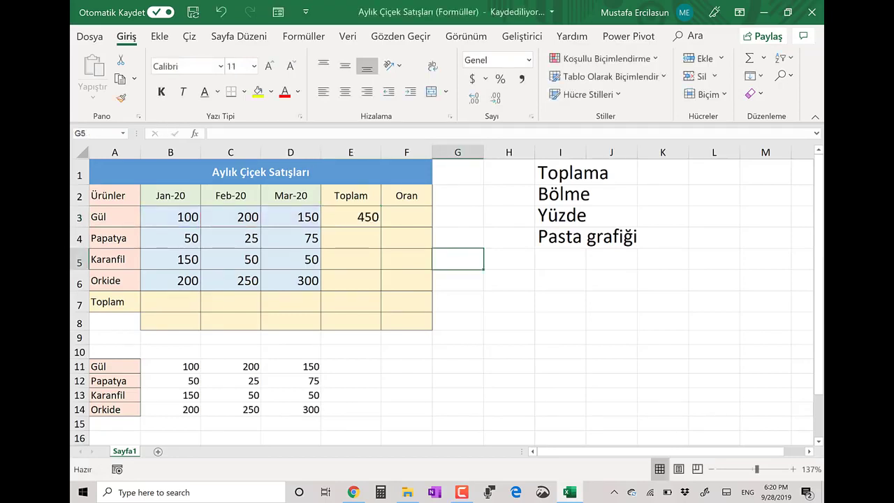
{"action": "left_click", "coordinate": [350, 216]}
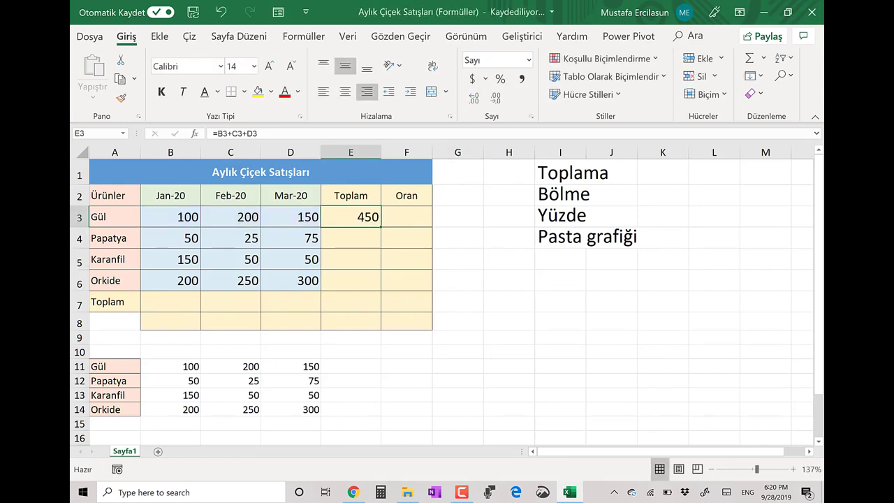
{"action": "left_click_drag", "start_coordinate": [381, 227], "coordinate": [382, 292]}
{"action": "left_click", "coordinate": [458, 259]}
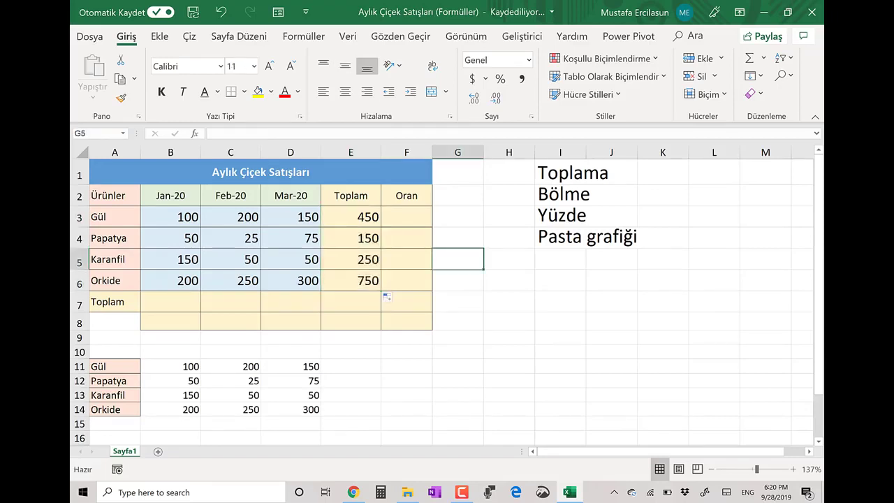
- Examine the formulas in E3 to E6 to compare how the row references adjust for each flower
{"action": "left_click", "coordinate": [351, 216]}
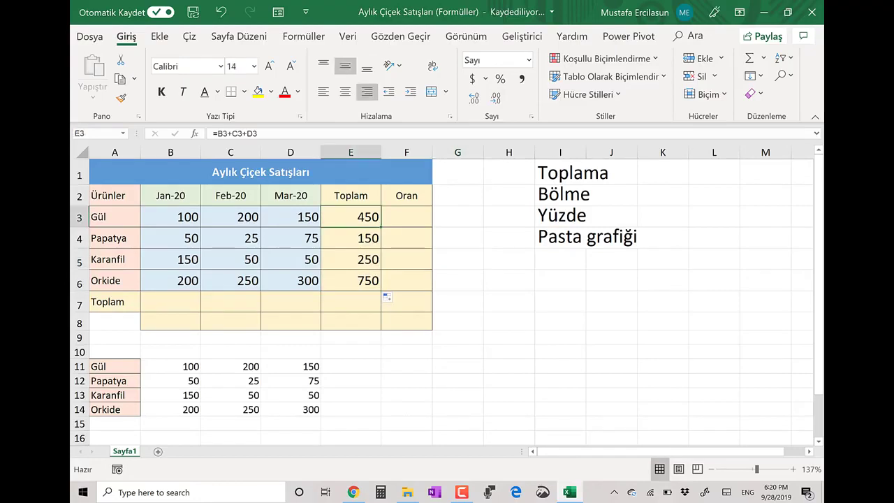
{"action": "left_click", "coordinate": [351, 238]}
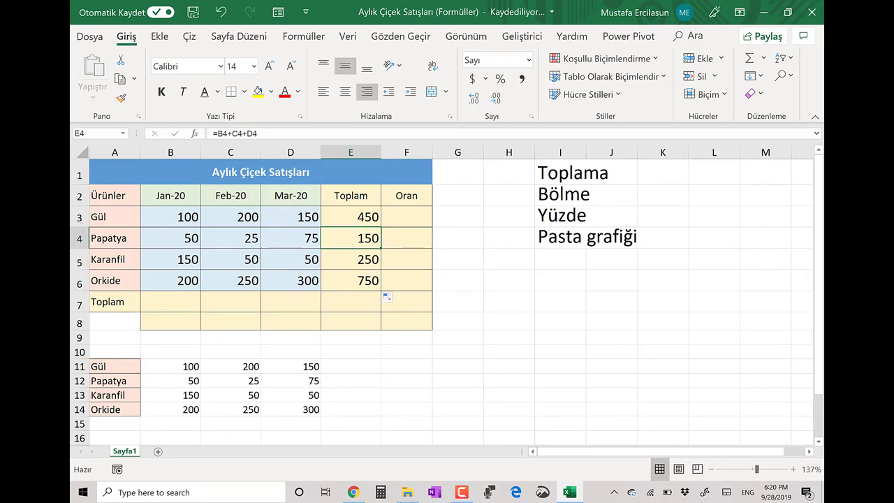
{"action": "left_click", "coordinate": [351, 259]}
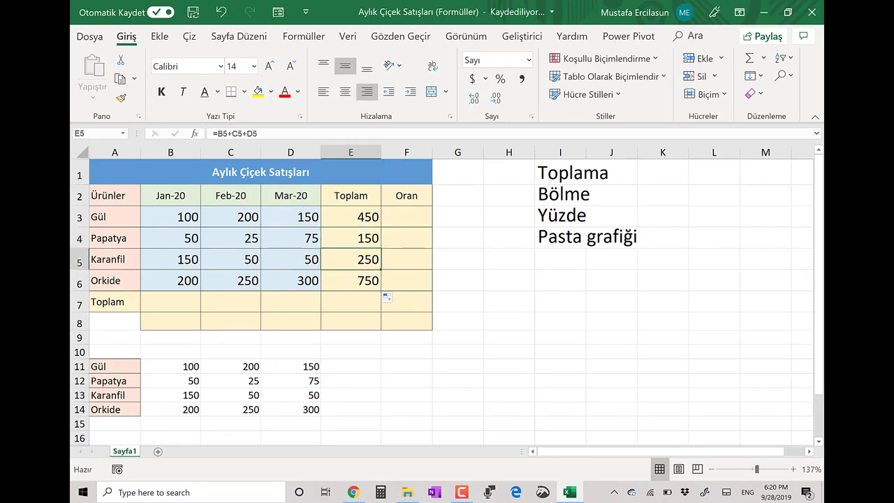
{"action": "left_click", "coordinate": [351, 280]}
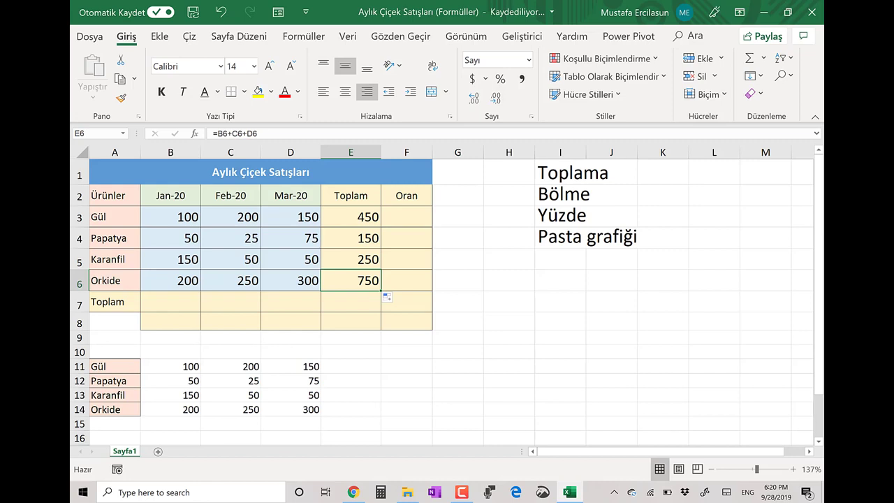
{"action": "left_click", "coordinate": [351, 238]}
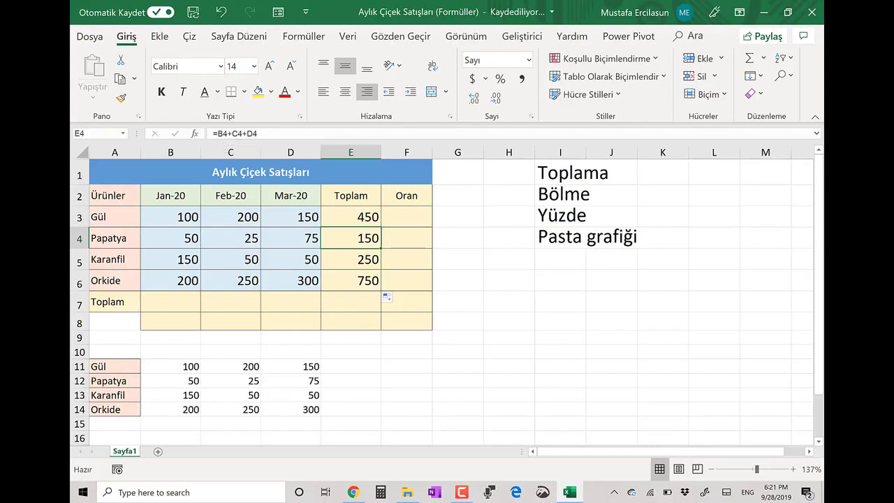
{"action": "left_click", "coordinate": [351, 216]}
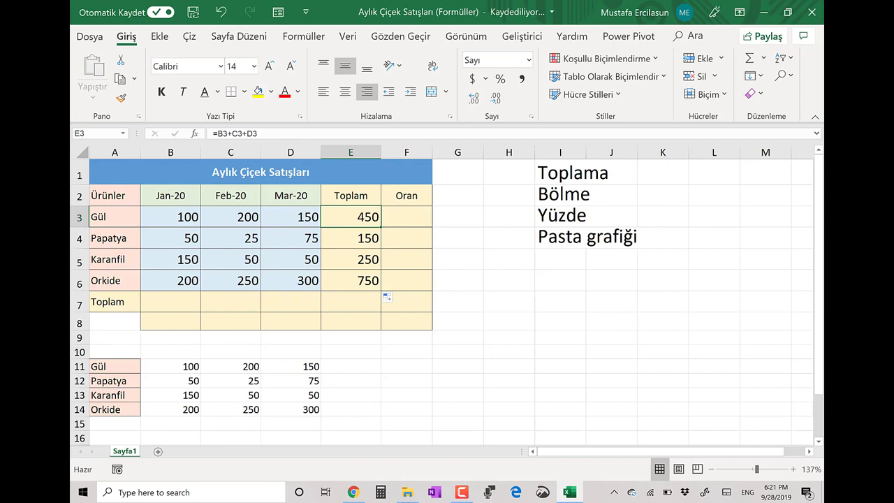
{"action": "left_click", "coordinate": [350, 238]}
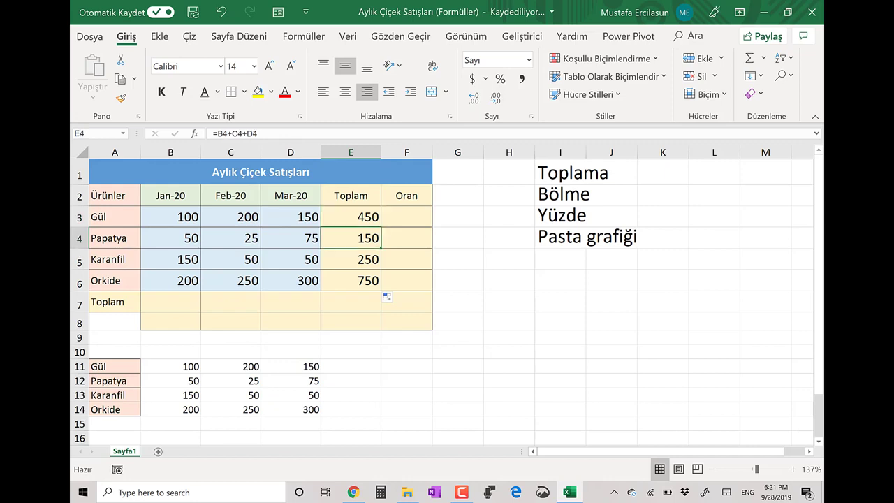
{"action": "left_click", "coordinate": [351, 259]}
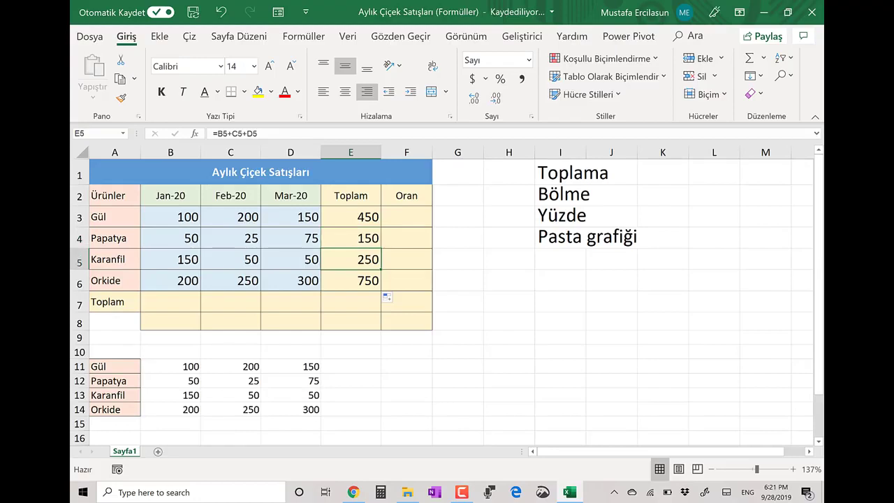
{"action": "left_click", "coordinate": [351, 281]}
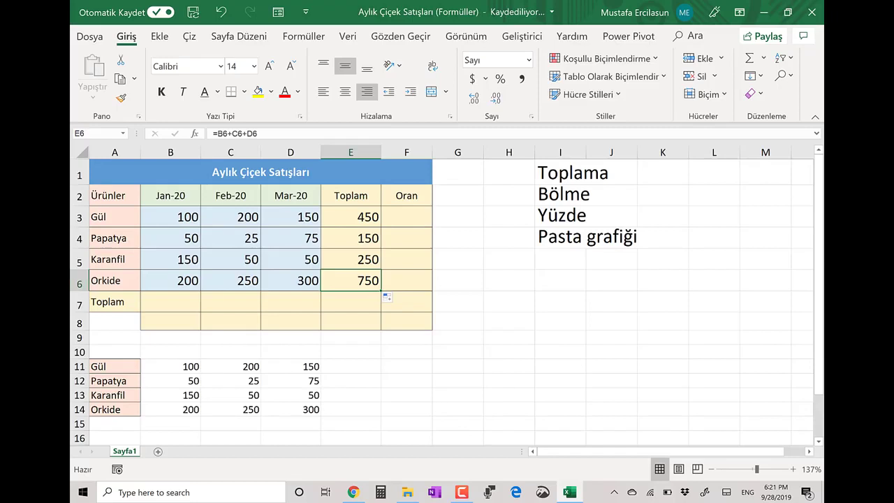
- Clear the filled-down cell-reference formulas from E4:E6, keeping Gül's total in E3
{"action": "left_click_drag", "start_coordinate": [351, 239], "coordinate": [351, 280]}
{"action": "key", "text": "Delete"}
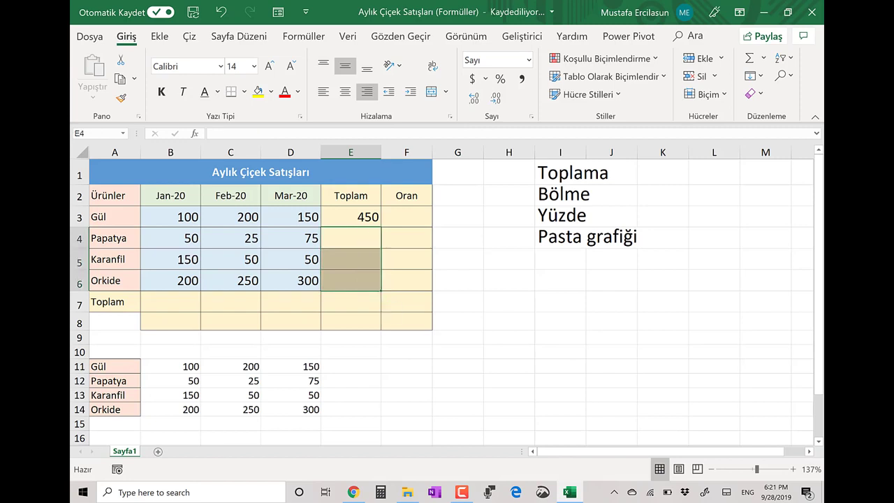
- Fill Gül's total formula from E3 down through E6 for the other flowers
{"action": "left_click", "coordinate": [351, 216]}
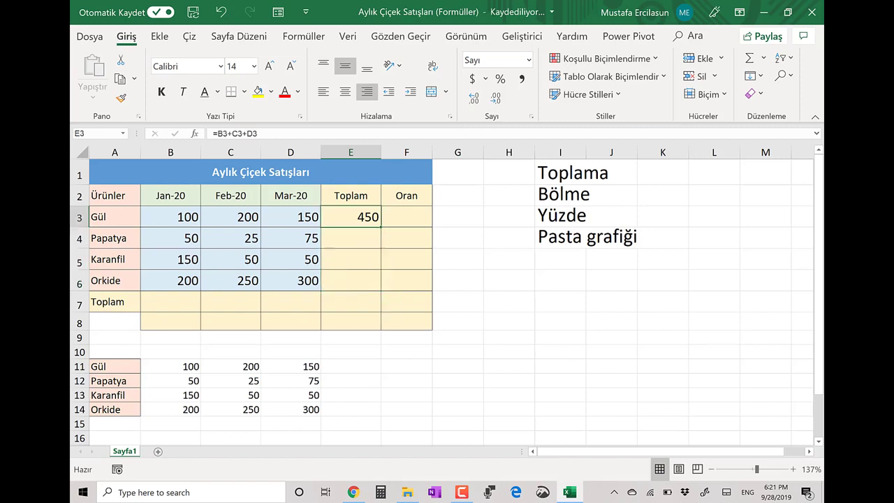
{"action": "left_click_drag", "start_coordinate": [381, 227], "coordinate": [381, 290]}
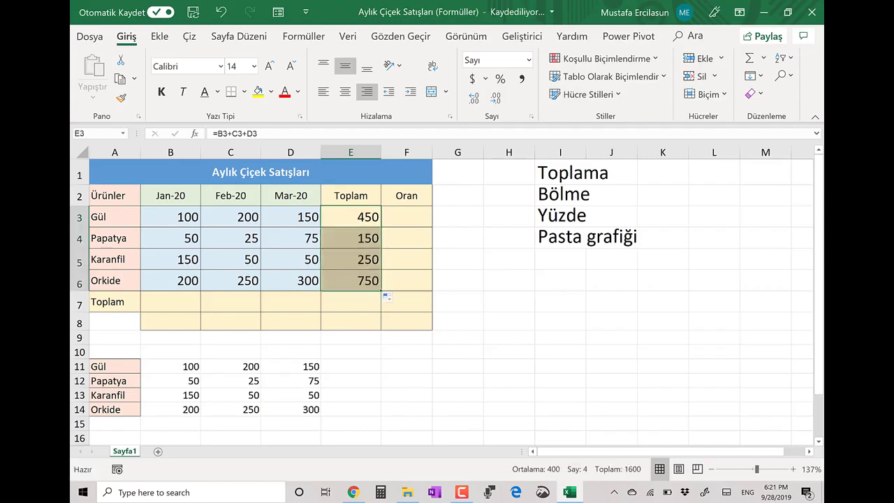
{"action": "left_click", "coordinate": [458, 280]}
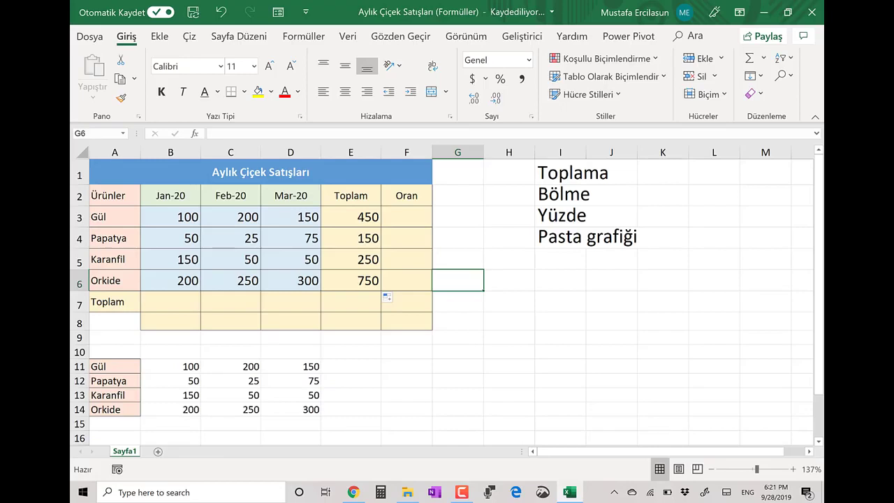
- Clear the totals in E4:E6 and fill Gül's E3 formula down again, this time through the Toplam row in E7
{"action": "left_click_drag", "start_coordinate": [351, 238], "coordinate": [351, 281]}
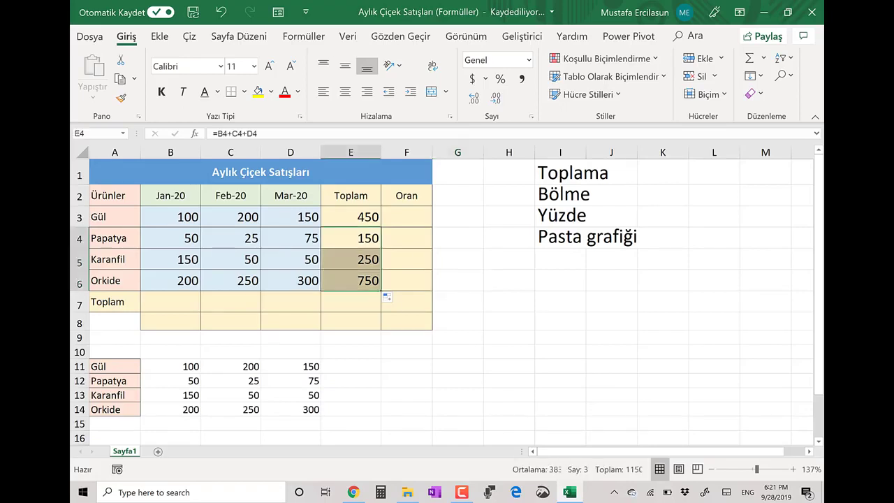
{"action": "key", "text": "Delete"}
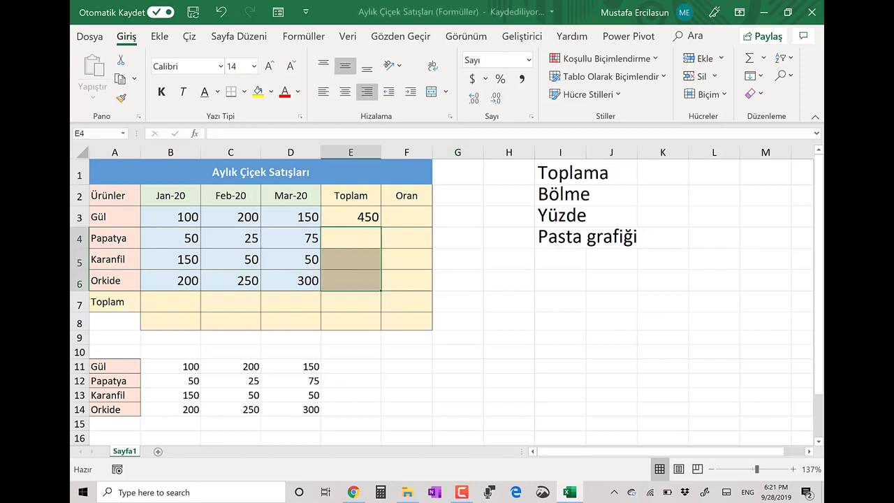
{"action": "left_click", "coordinate": [350, 216]}
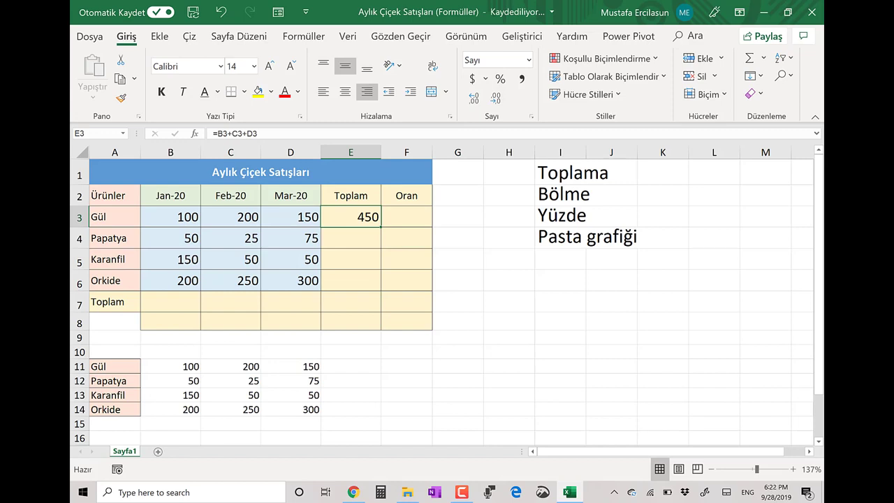
{"action": "double_click", "coordinate": [381, 227]}
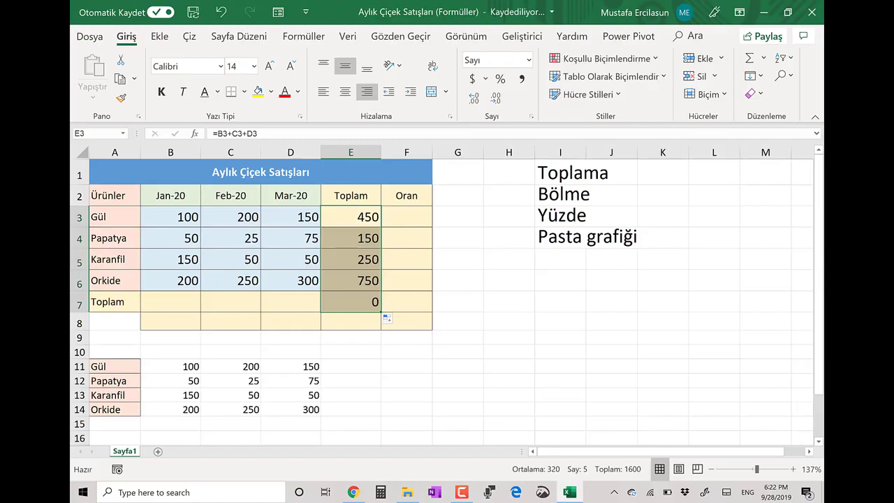
{"action": "left_click", "coordinate": [457, 301]}
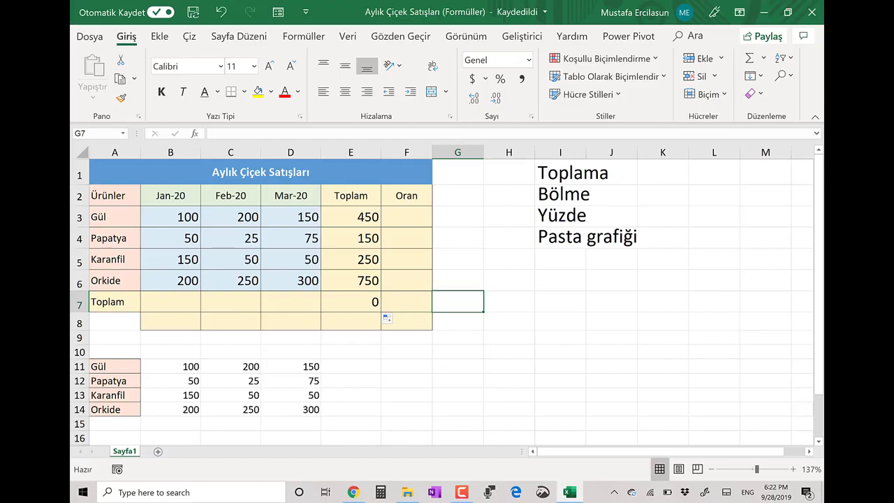
- Enter the January total in B7 as the cell-reference formula =B3+B4+B5+B6
{"action": "left_click", "coordinate": [171, 301]}
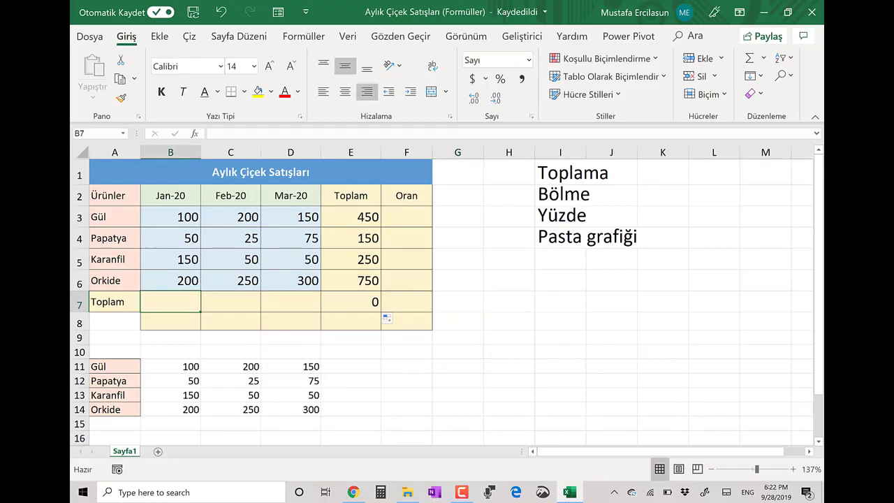
{"action": "type", "text": "="}
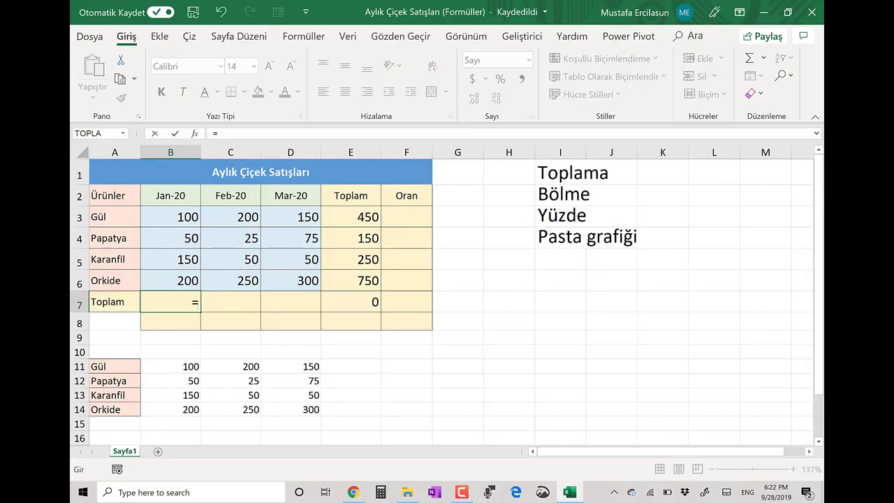
{"action": "type", "text": "b"}
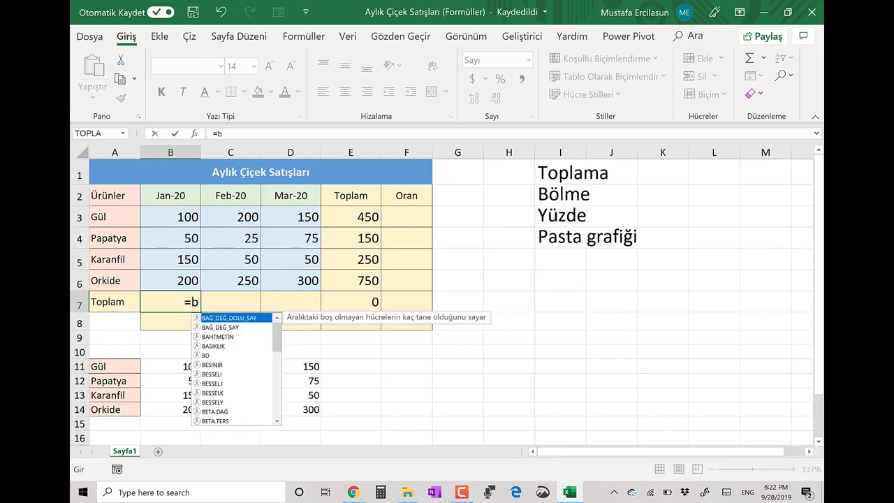
{"action": "type", "text": "3"}
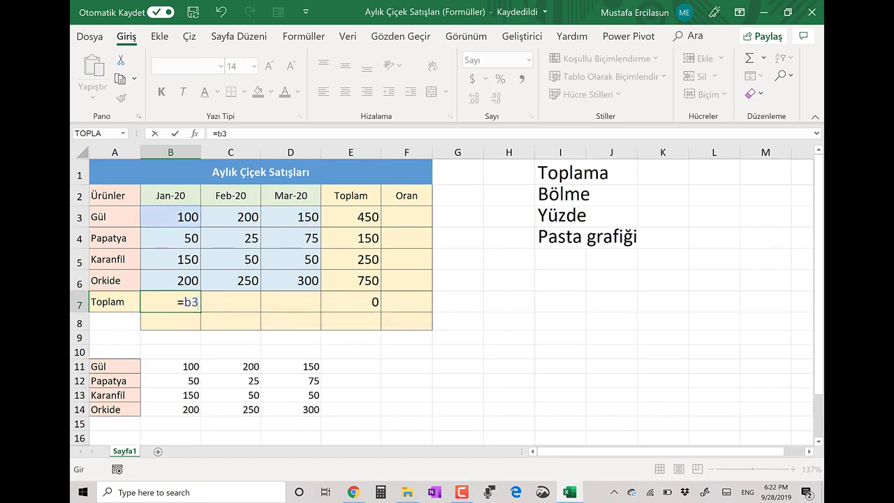
{"action": "type", "text": "+c"}
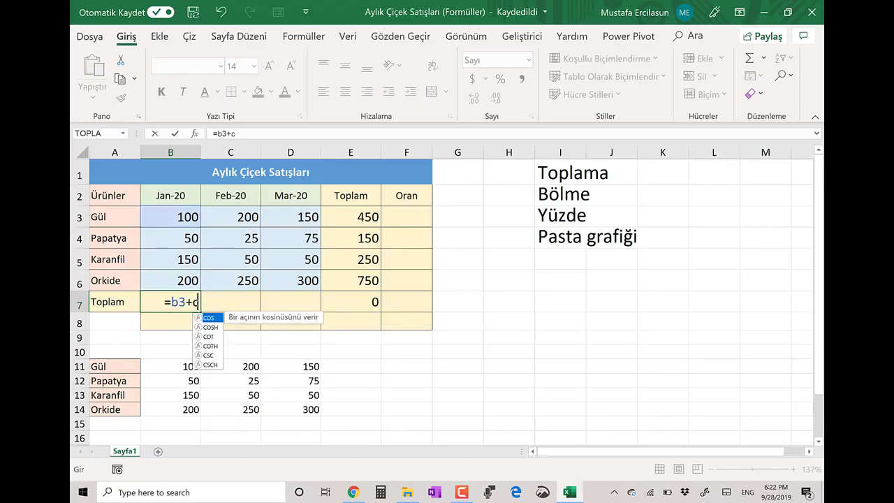
{"action": "type", "text": "4"}
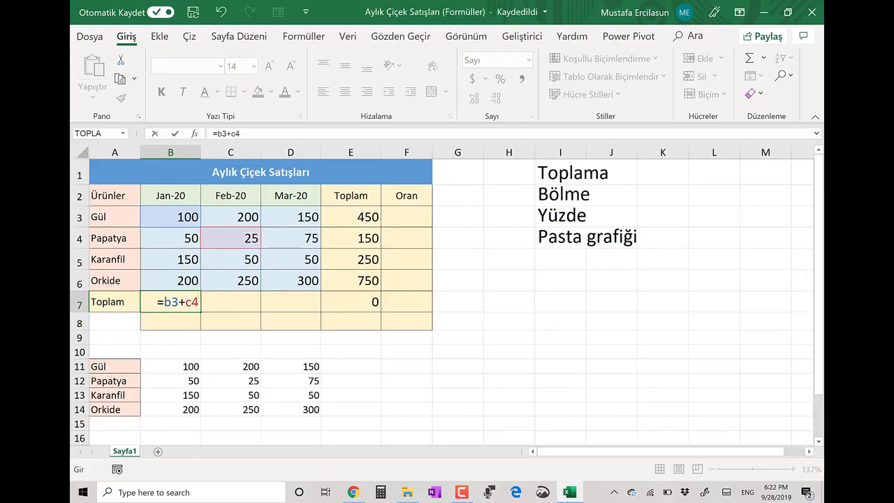
{"action": "key", "text": "BackSpace"}
{"action": "key", "text": "BackSpace"}
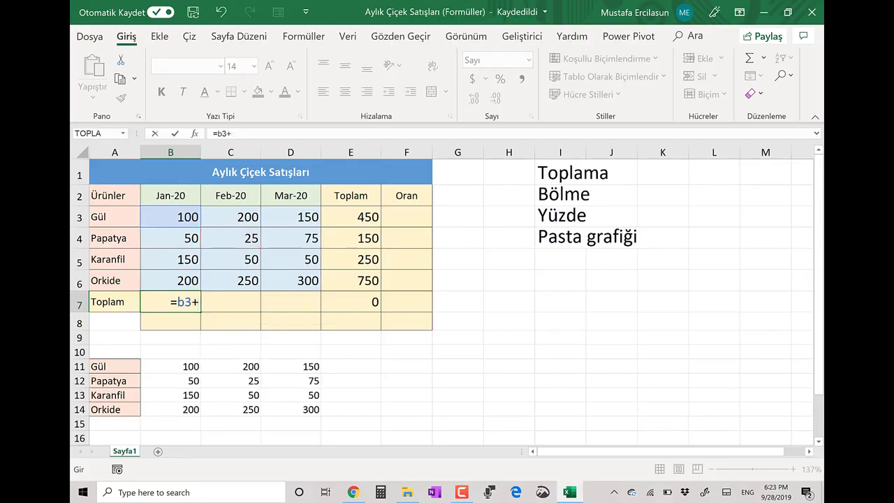
{"action": "type", "text": "b4+b5"}
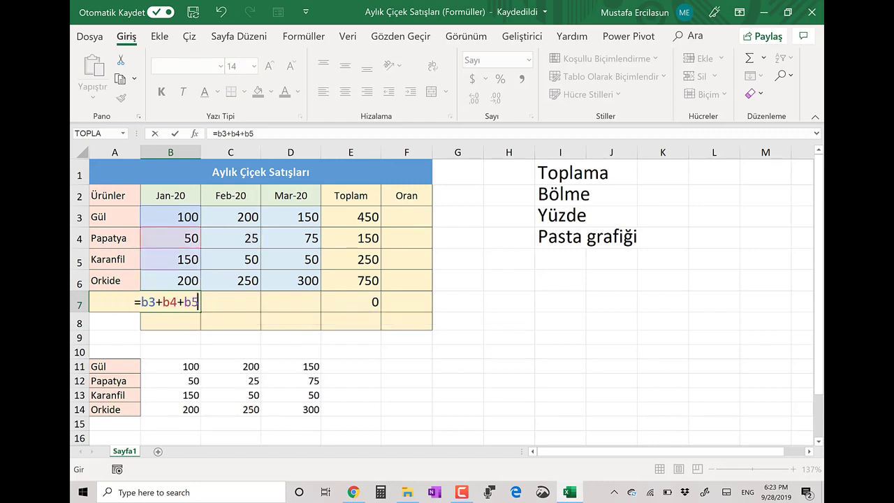
{"action": "type", "text": "+b6"}
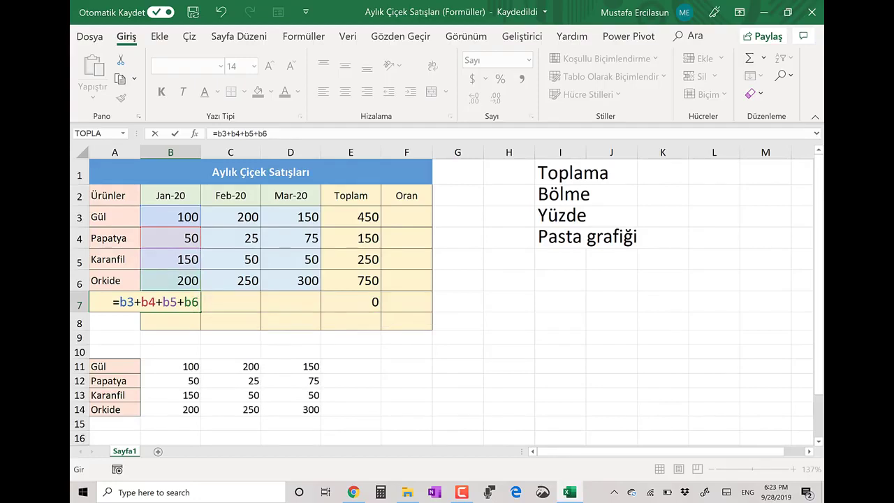
{"action": "key", "text": "Return"}
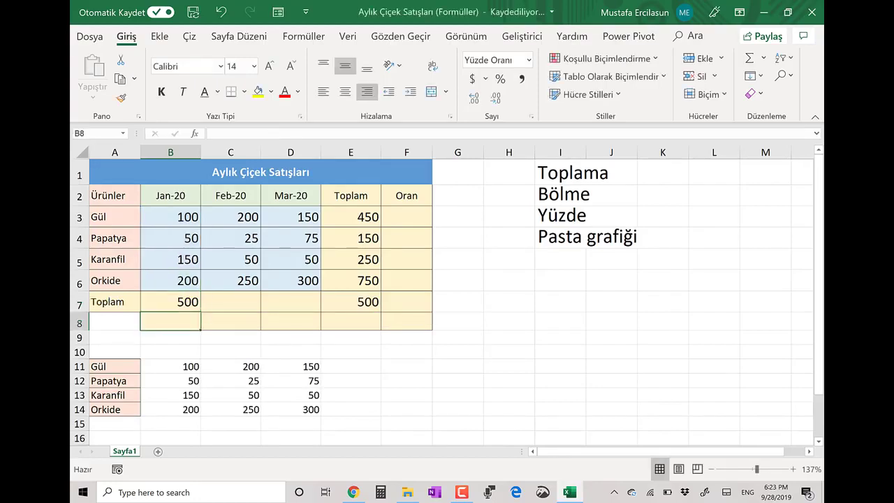
- Review the January values in B3:B6 and clear the total formula from B7
{"action": "left_click_drag", "start_coordinate": [171, 217], "coordinate": [170, 280]}
{"action": "left_click", "coordinate": [171, 302]}
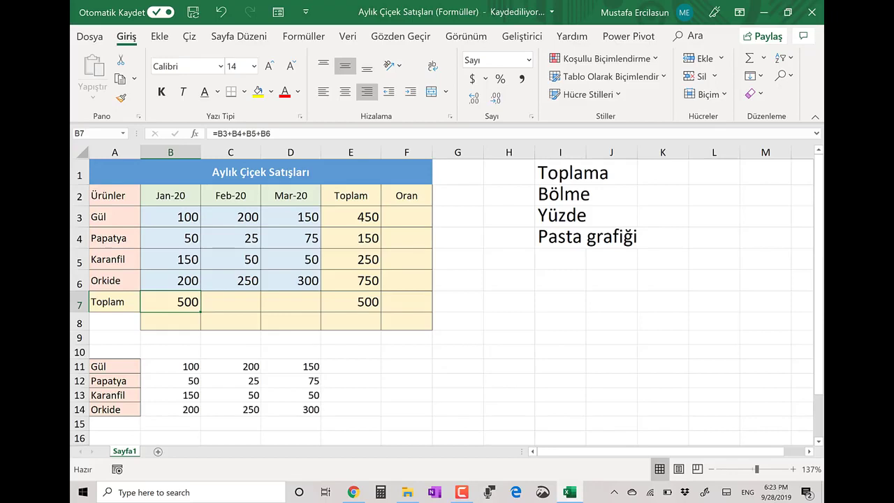
{"action": "key", "text": "Delete"}
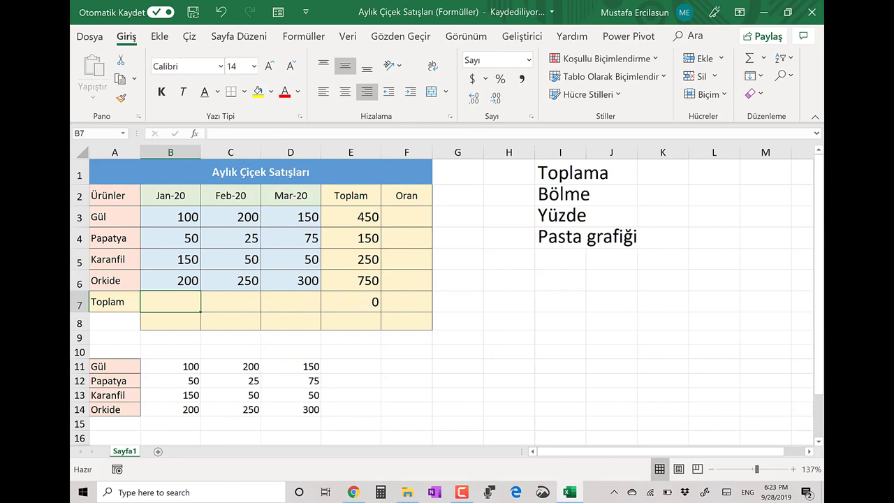
- Build the January total in B7 as =B3+B4+B5+B6 by picking each flower's cell in the table
{"action": "type", "text": "="}
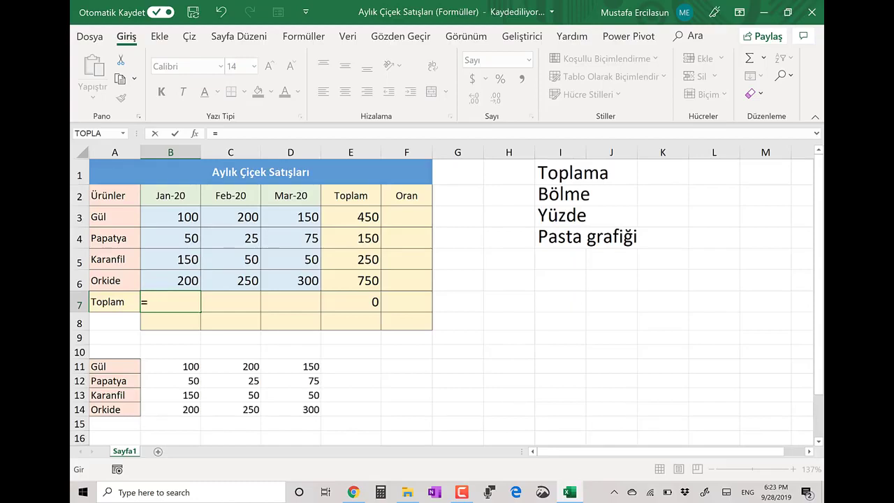
{"action": "left_click", "coordinate": [171, 217]}
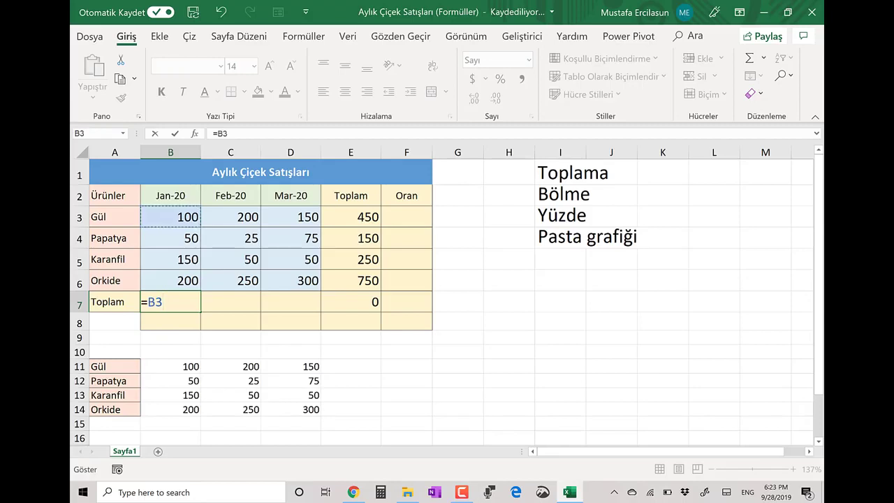
{"action": "type", "text": "+"}
{"action": "left_click", "coordinate": [170, 239]}
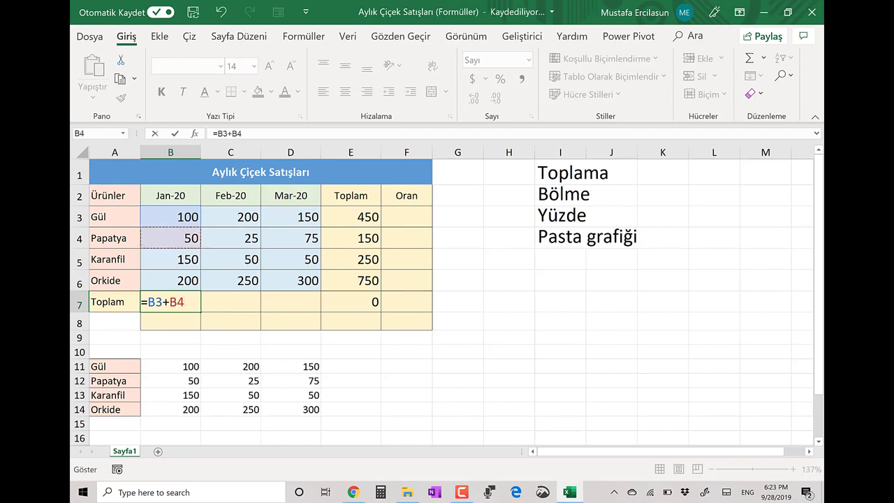
{"action": "type", "text": "+"}
{"action": "left_click", "coordinate": [170, 259]}
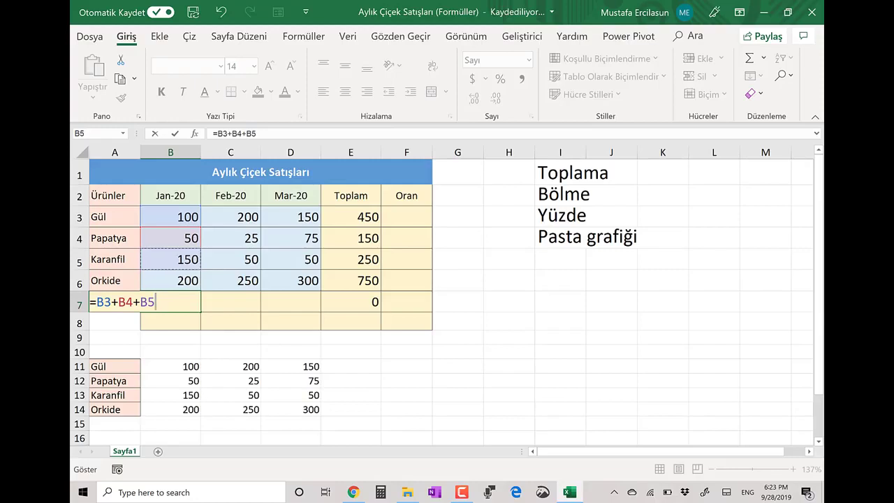
{"action": "type", "text": "+"}
{"action": "left_click", "coordinate": [169, 280]}
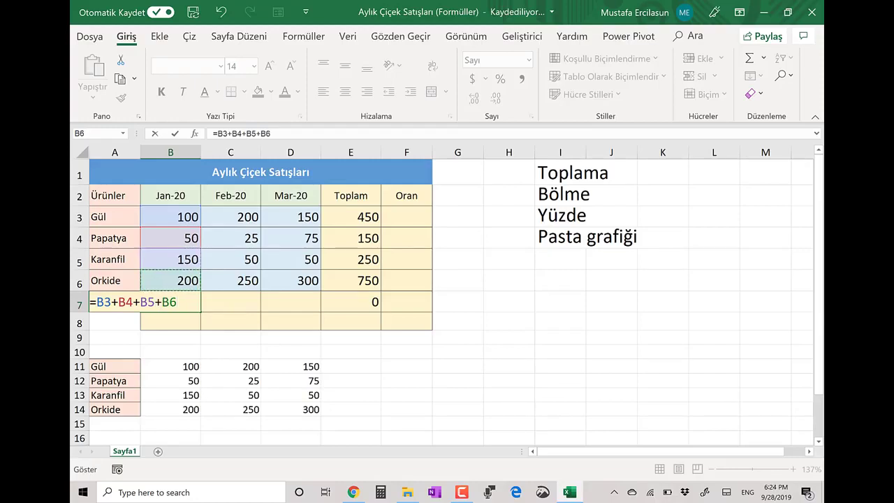
{"action": "key", "text": "Return"}
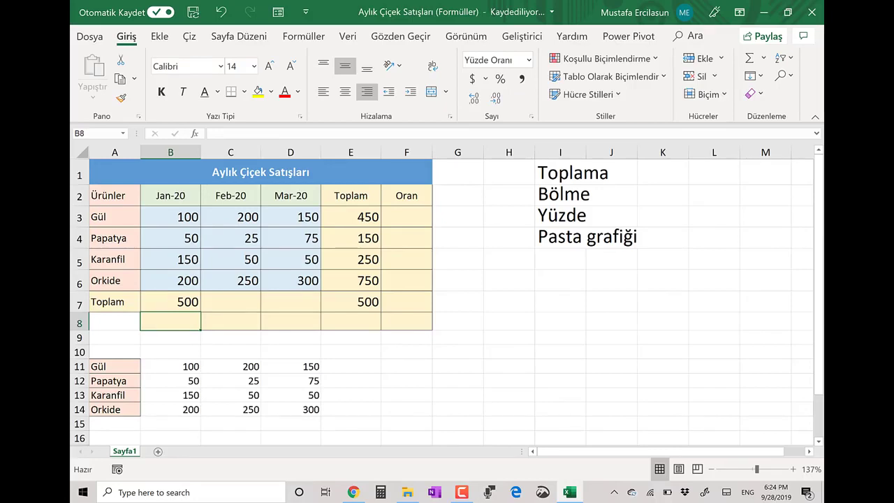
- Fill the January total formula from B7 across to D7 for February and March
{"action": "left_click", "coordinate": [170, 302]}
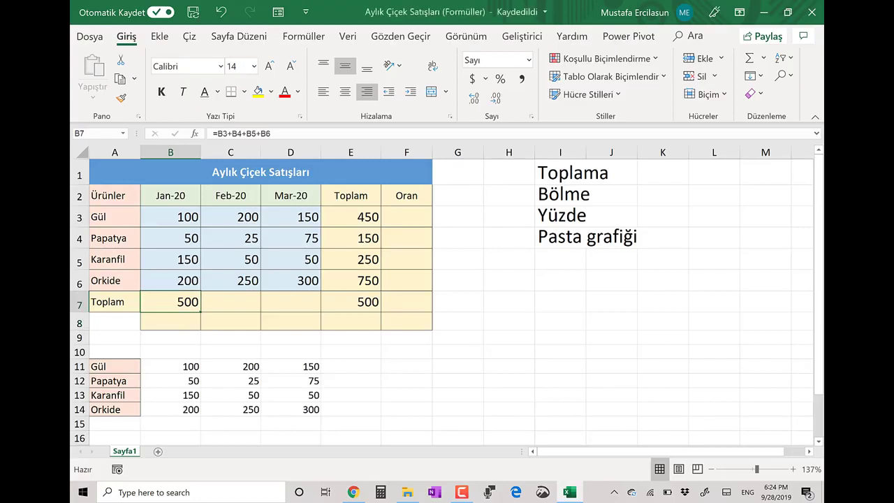
{"action": "left_click_drag", "start_coordinate": [202, 312], "coordinate": [308, 308]}
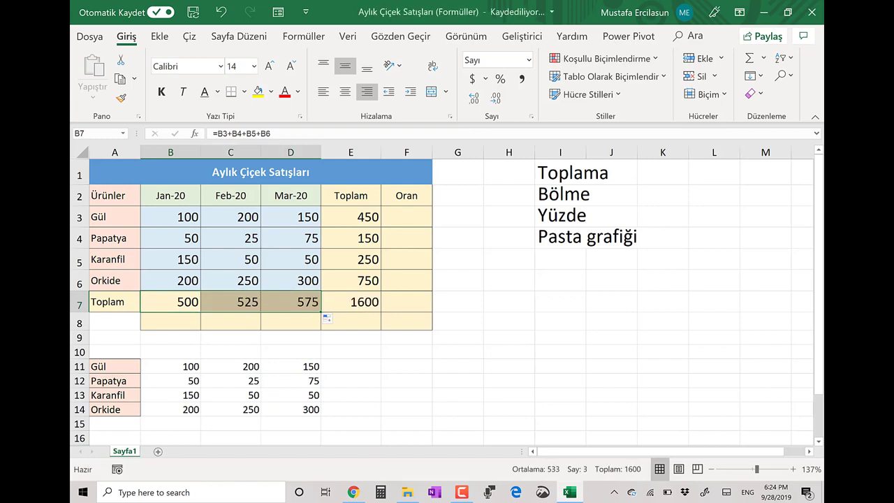
{"action": "left_click", "coordinate": [351, 366]}
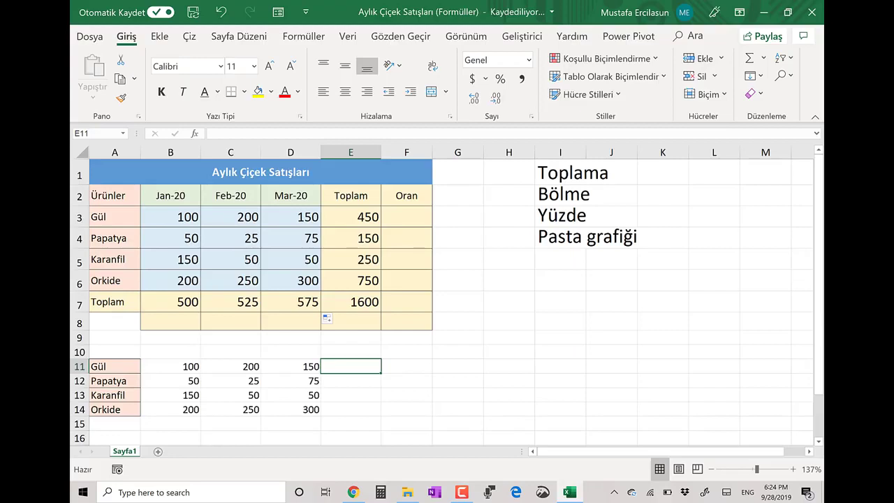
- Check the grand total's formula in E7 and clear the flower totals in E3:E6
{"action": "left_click", "coordinate": [351, 301]}
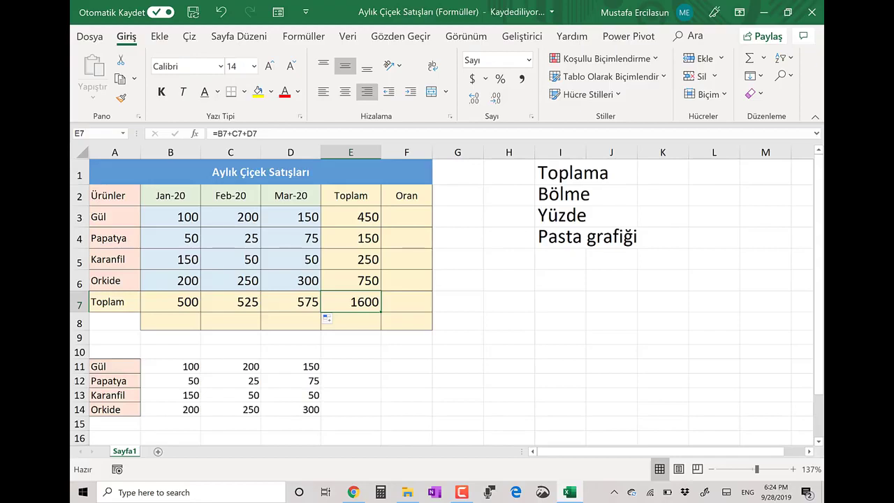
{"action": "left_click_drag", "start_coordinate": [351, 217], "coordinate": [351, 281]}
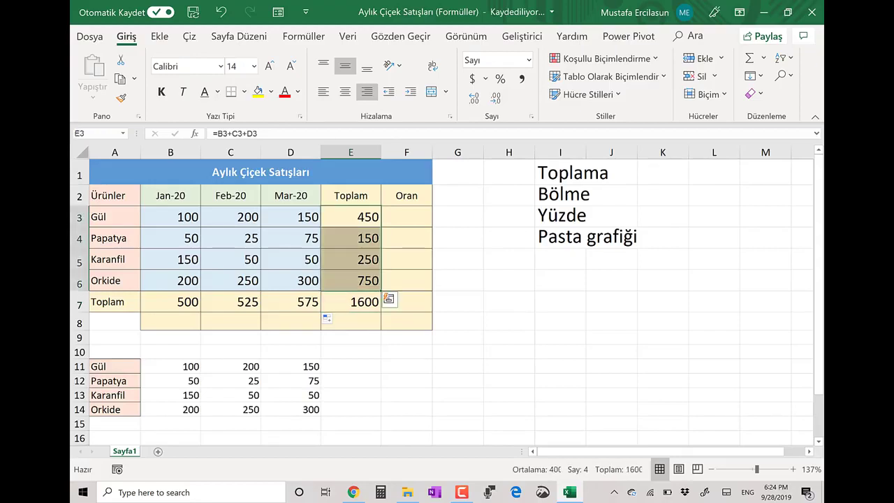
{"action": "key", "text": "Delete"}
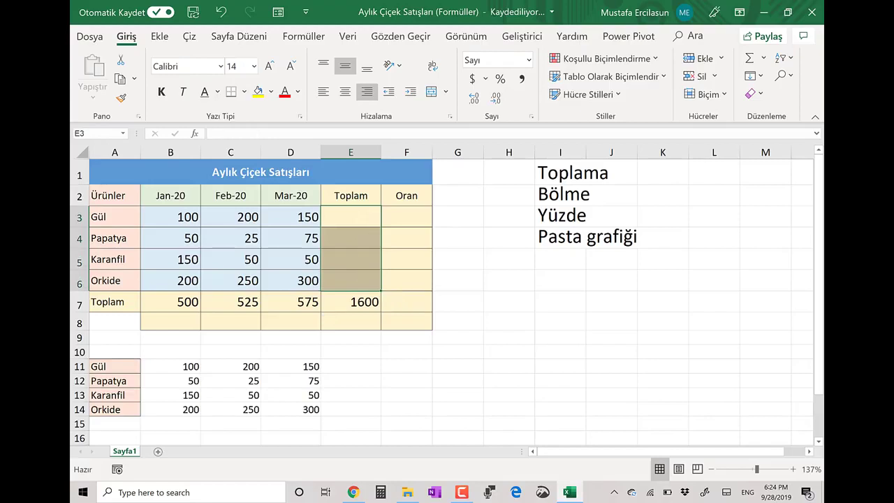
{"action": "left_click", "coordinate": [351, 216]}
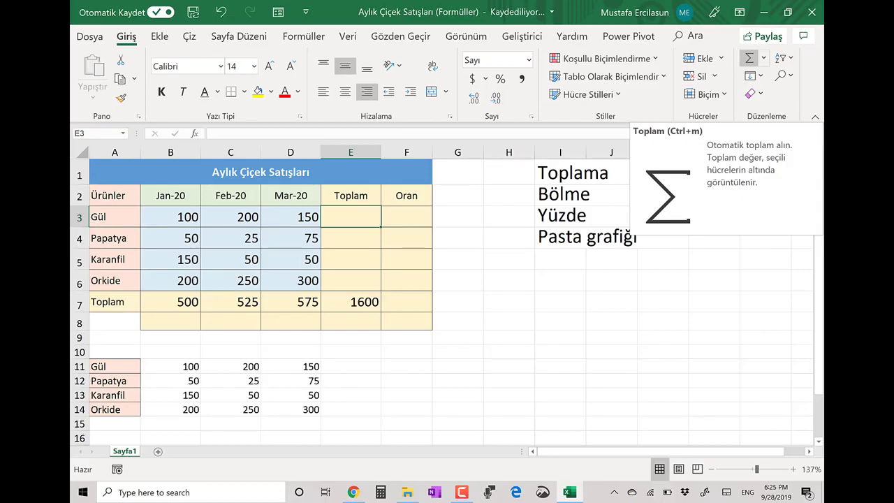
{"action": "left_click", "coordinate": [749, 58]}
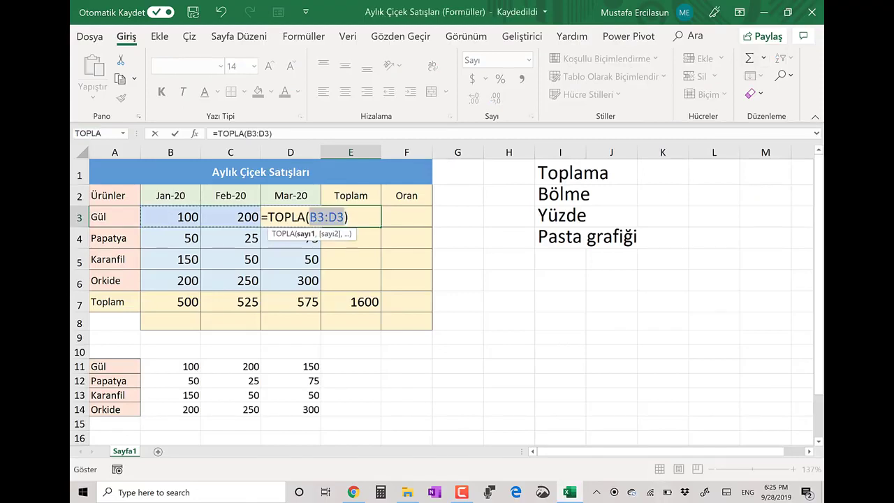
{"action": "key", "text": "Escape"}
{"action": "left_click", "coordinate": [509, 280]}
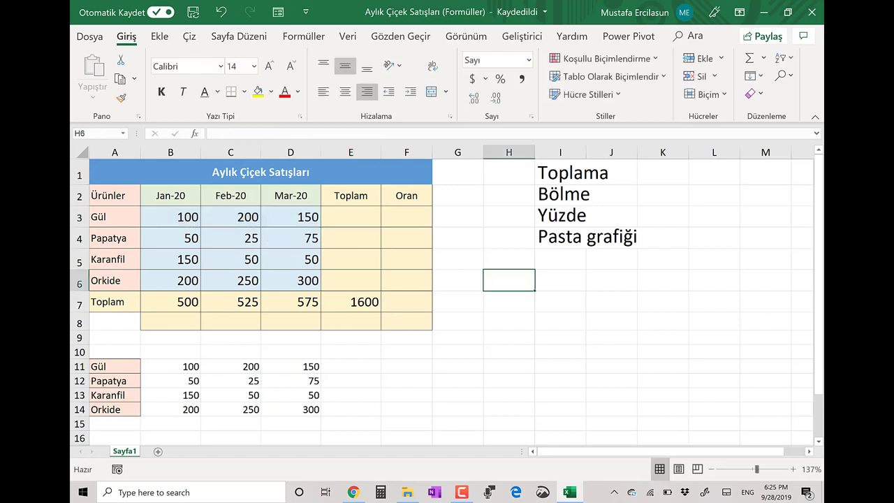
- Calculate the Gül and Papatya totals in E3 and E4 with the automatic sum function
{"action": "left_click", "coordinate": [351, 217]}
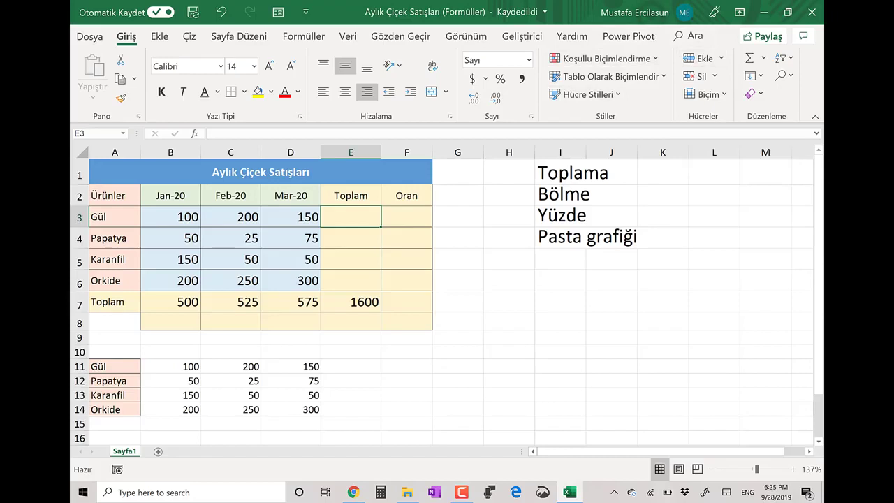
{"action": "left_click", "coordinate": [749, 58]}
{"action": "left_click", "coordinate": [749, 58]}
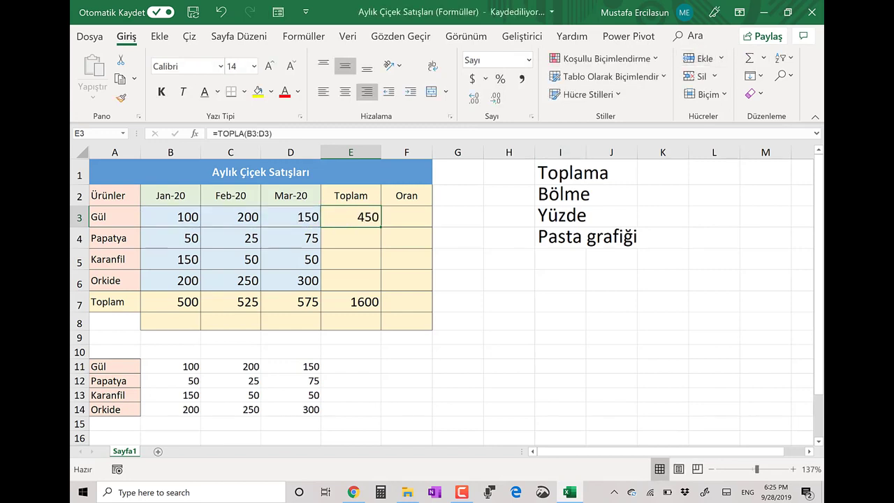
{"action": "left_click", "coordinate": [351, 239]}
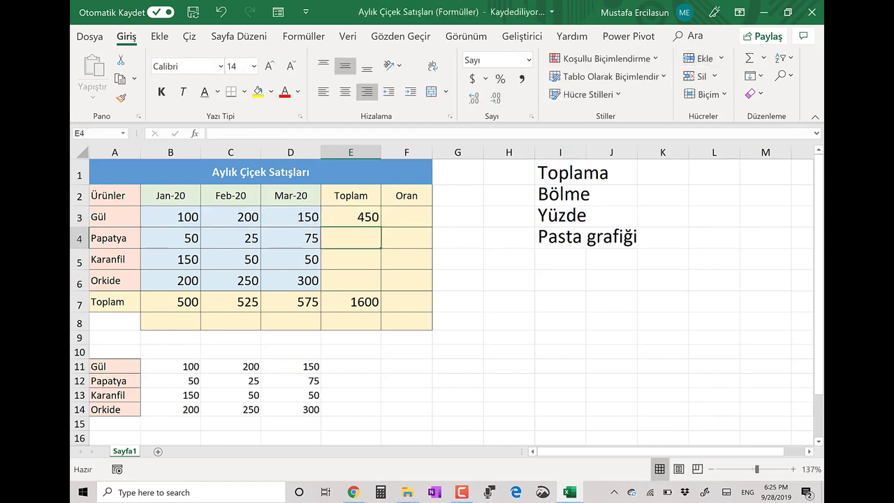
{"action": "double_click", "coordinate": [749, 58]}
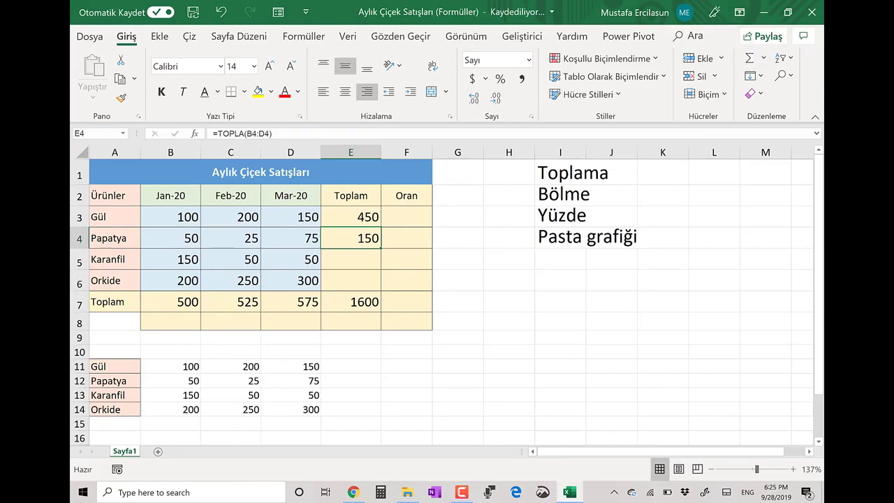
- Clear Karanfil's February value in C5 and apply the automatic sum to E5
{"action": "left_click", "coordinate": [457, 280]}
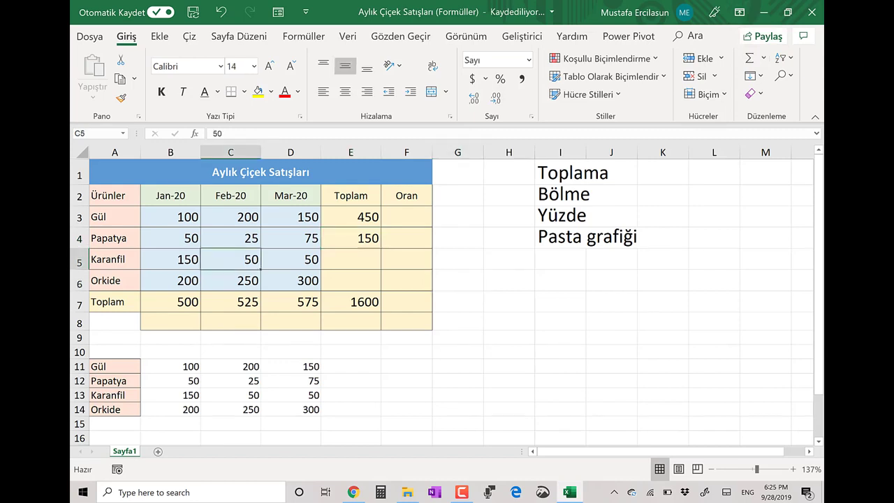
{"action": "key", "text": "Delete"}
{"action": "left_click", "coordinate": [458, 280]}
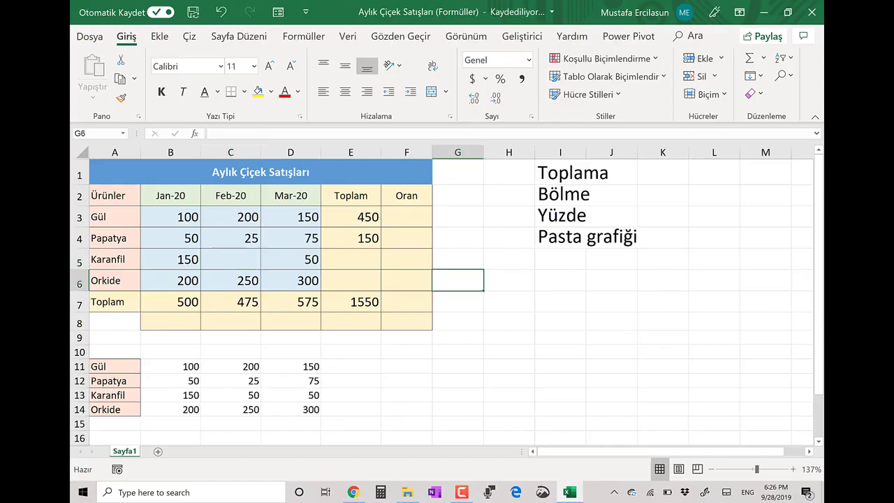
{"action": "left_click", "coordinate": [351, 260]}
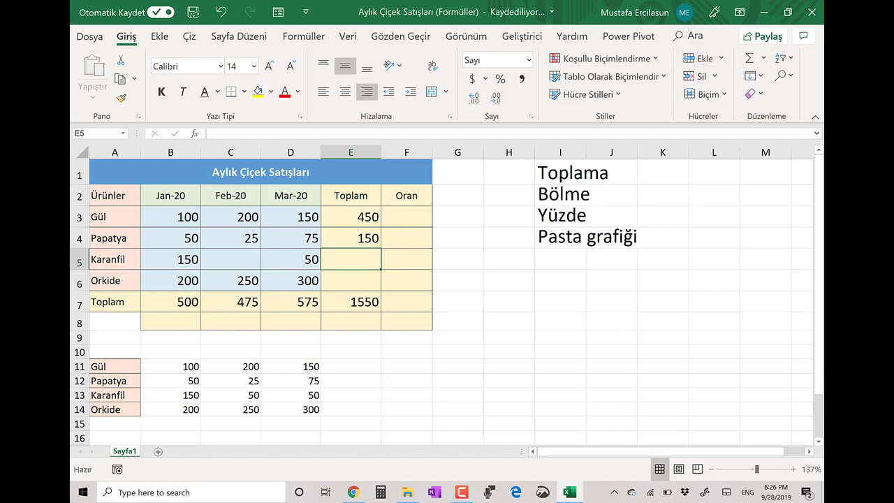
{"action": "double_click", "coordinate": [749, 58]}
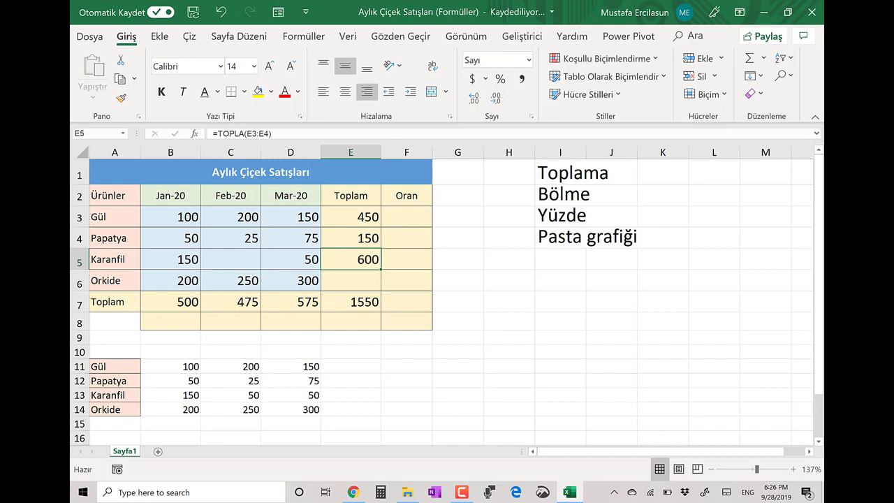
- Clear the Karanfil total from E5 and the Gül and Papatya totals from E3:E4
{"action": "key", "text": "Delete"}
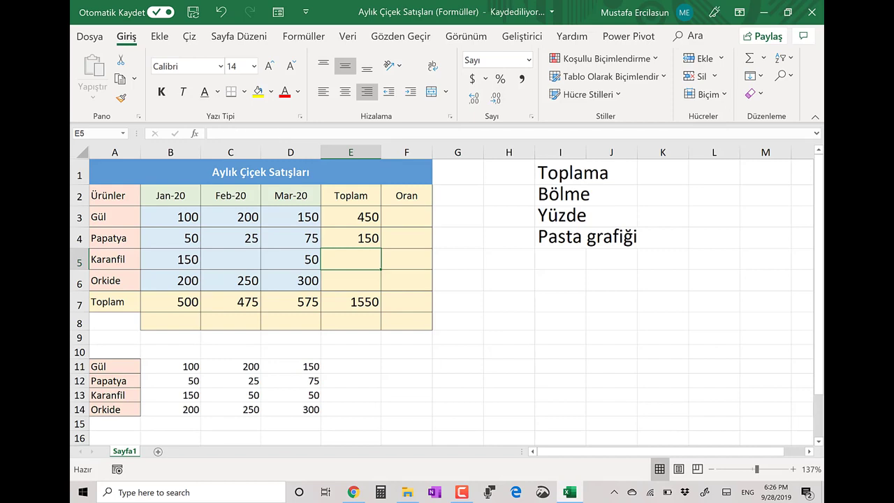
{"action": "left_click", "coordinate": [458, 259]}
{"action": "left_click_drag", "start_coordinate": [350, 217], "coordinate": [350, 238]}
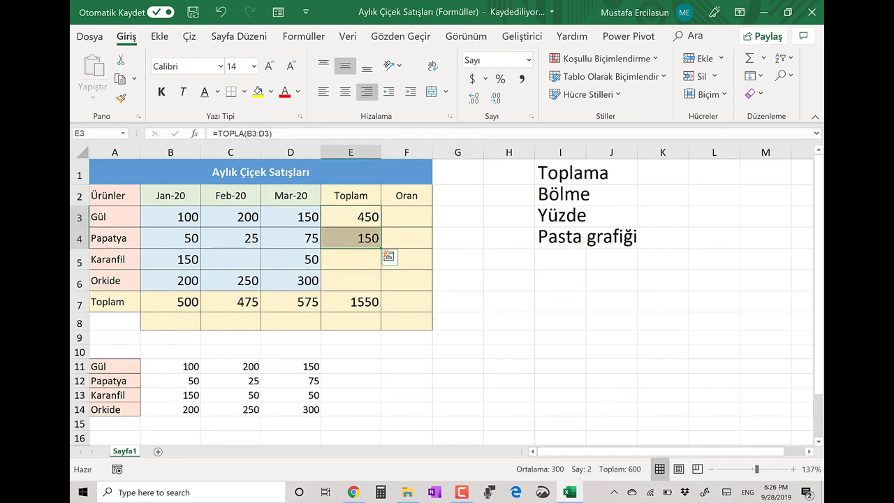
{"action": "key", "text": "Delete"}
- Insert the automatic sum =TOPLA(D5) in E5 while Karanfil's February cell is empty
{"action": "left_click", "coordinate": [351, 259]}
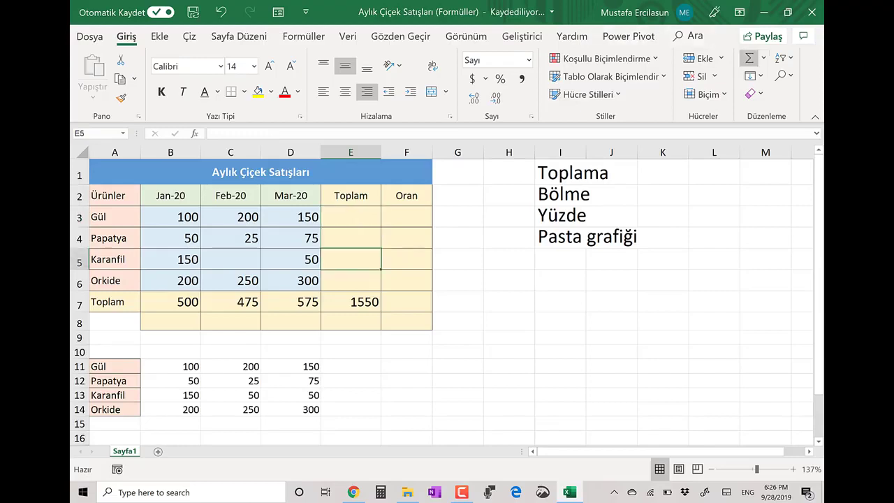
{"action": "type", "text": "=TOPLA(D5)"}
{"action": "key", "text": "ctrl+Return"}
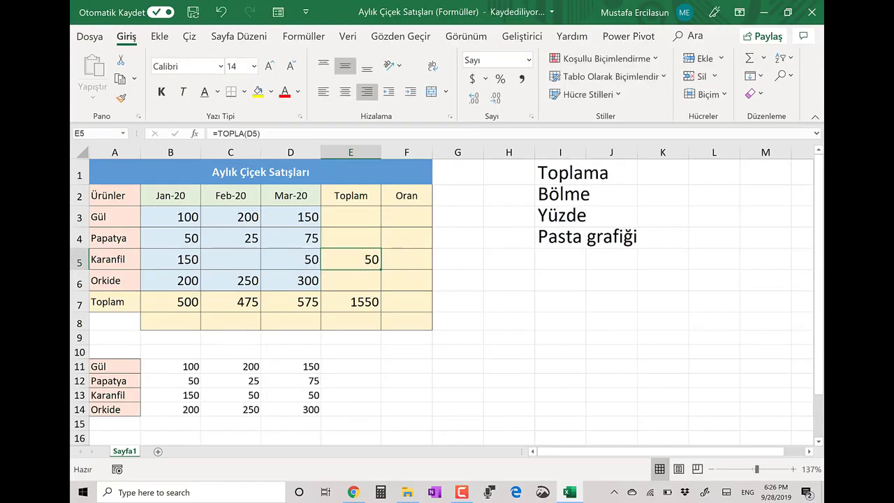
{"action": "left_click", "coordinate": [458, 338]}
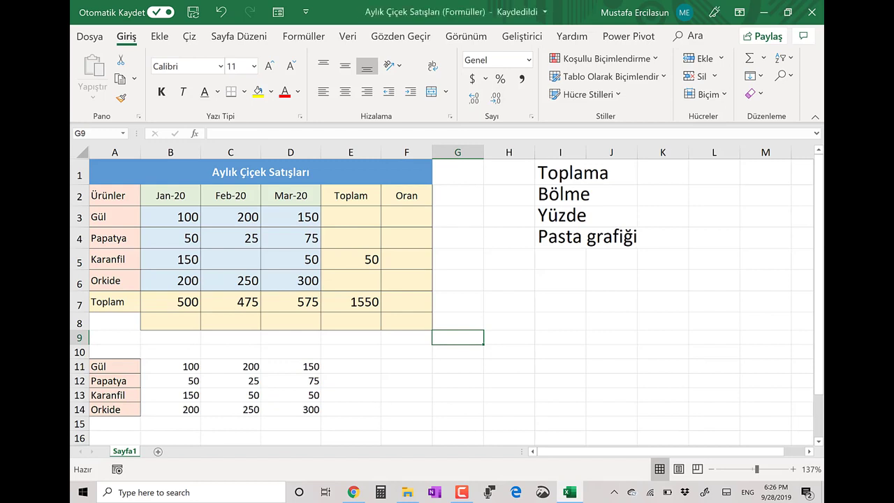
- Enter 50 as Karanfil's February value in C5 and clear the total from E5
{"action": "left_click", "coordinate": [230, 259]}
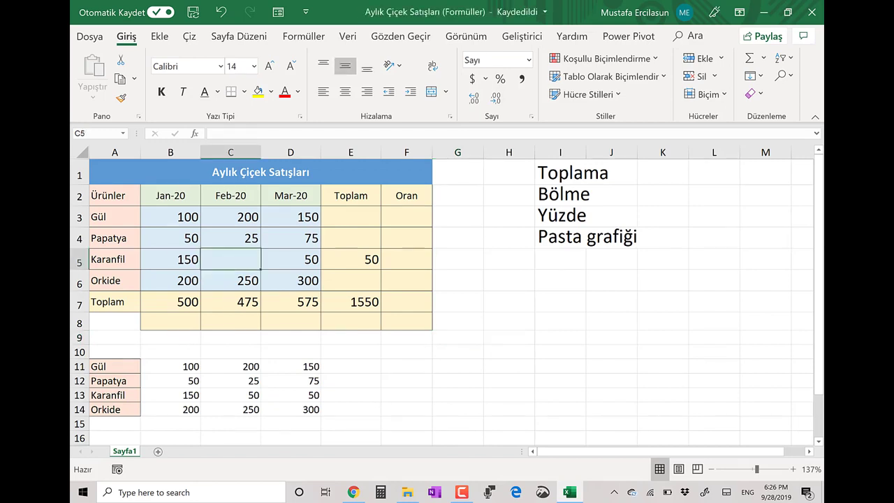
{"action": "type", "text": "50"}
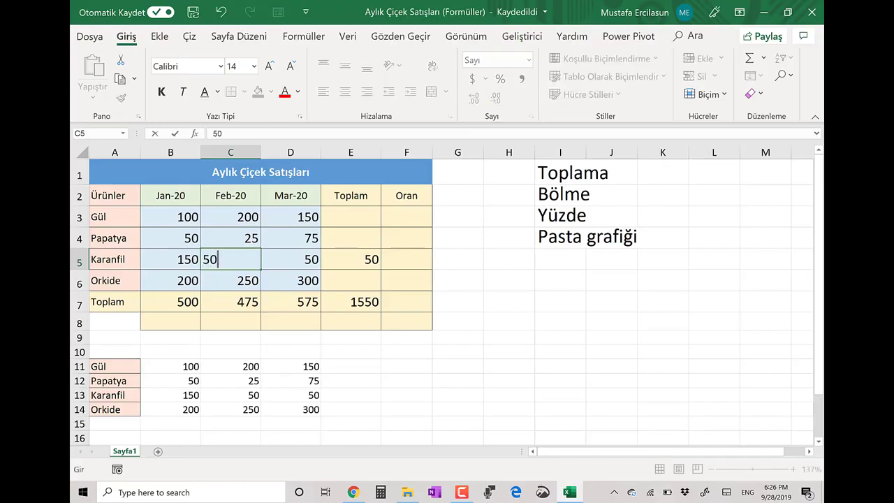
{"action": "left_click", "coordinate": [510, 352]}
{"action": "left_click", "coordinate": [351, 259]}
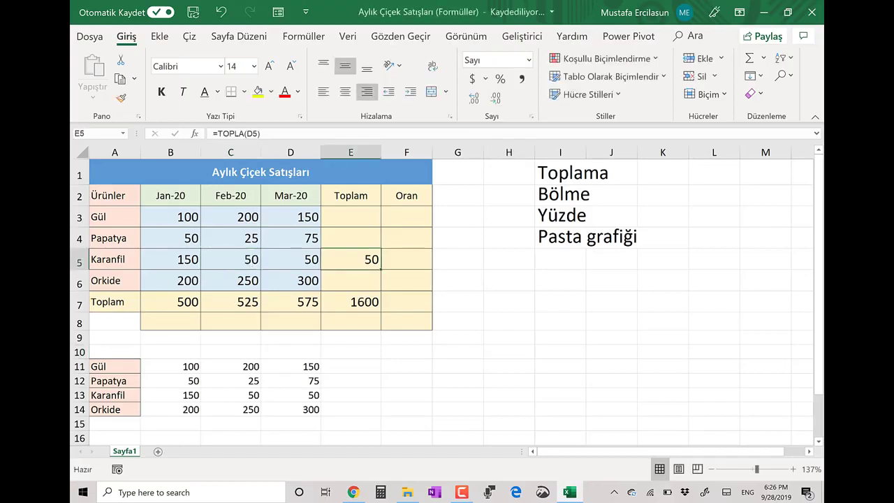
{"action": "key", "text": "Delete"}
{"action": "left_click", "coordinate": [509, 338]}
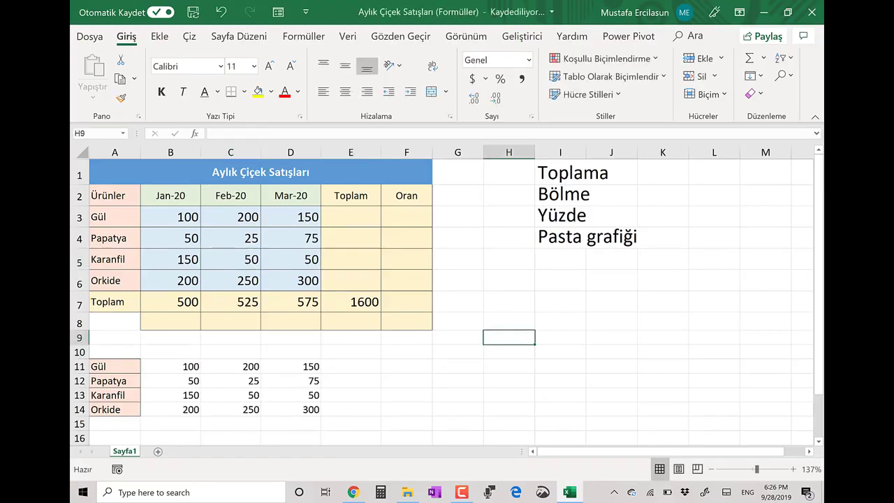
- Try the automatic sum =TOPLA(B5:D5) for Karanfil in E5, and clear the cell again
{"action": "left_click", "coordinate": [351, 260]}
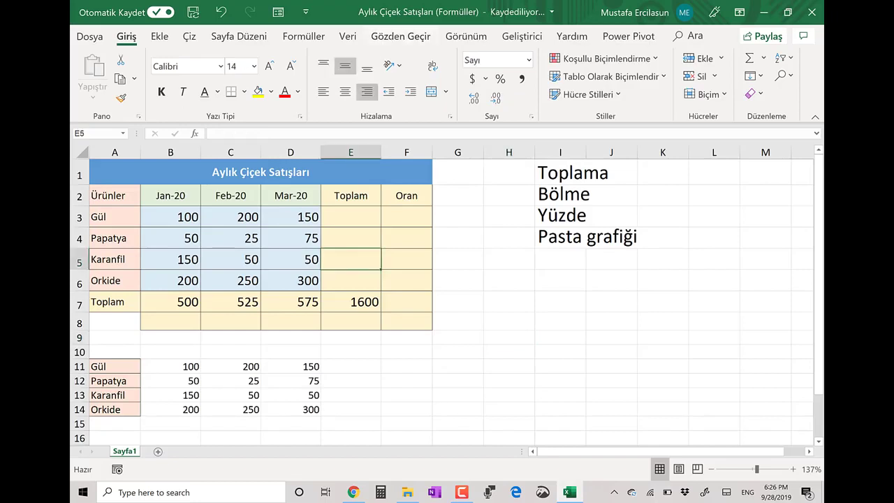
{"action": "double_click", "coordinate": [749, 58]}
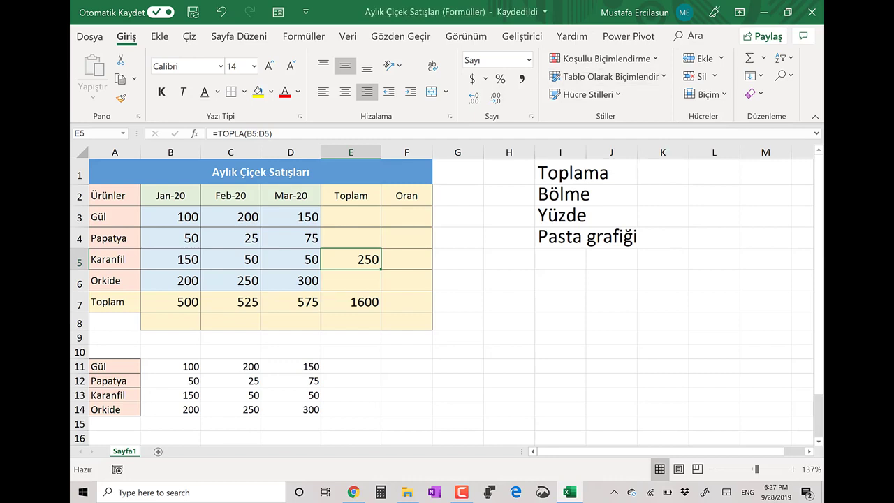
{"action": "key", "text": "Delete"}
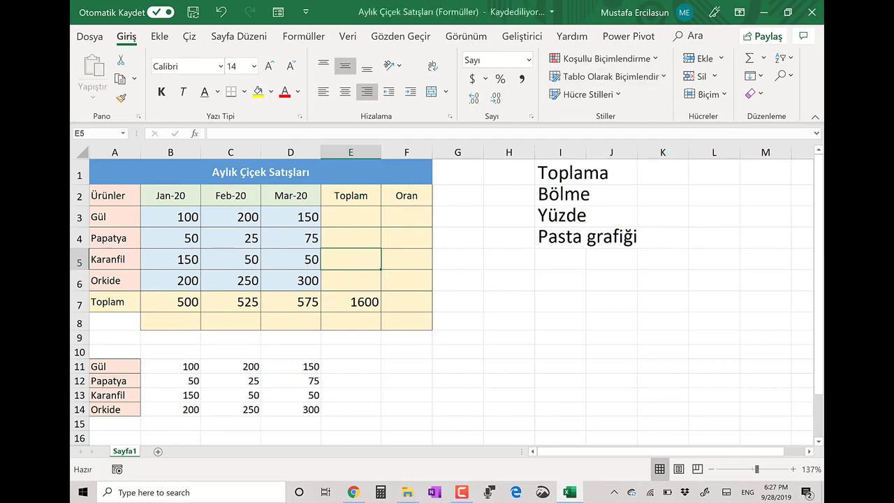
- Calculate Gül's total in E3 with the automatic sum and fill the formula down to E6
{"action": "left_click", "coordinate": [351, 216]}
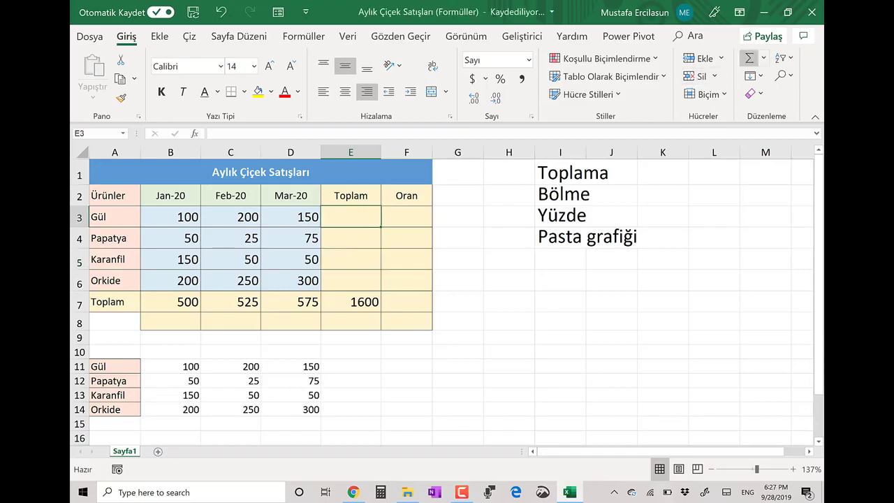
{"action": "left_click", "coordinate": [749, 58]}
{"action": "left_click", "coordinate": [749, 58]}
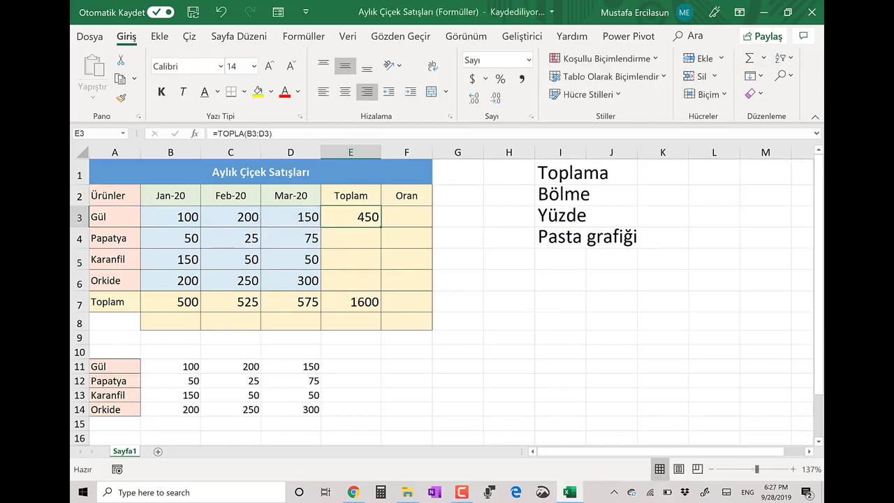
{"action": "double_click", "coordinate": [381, 227]}
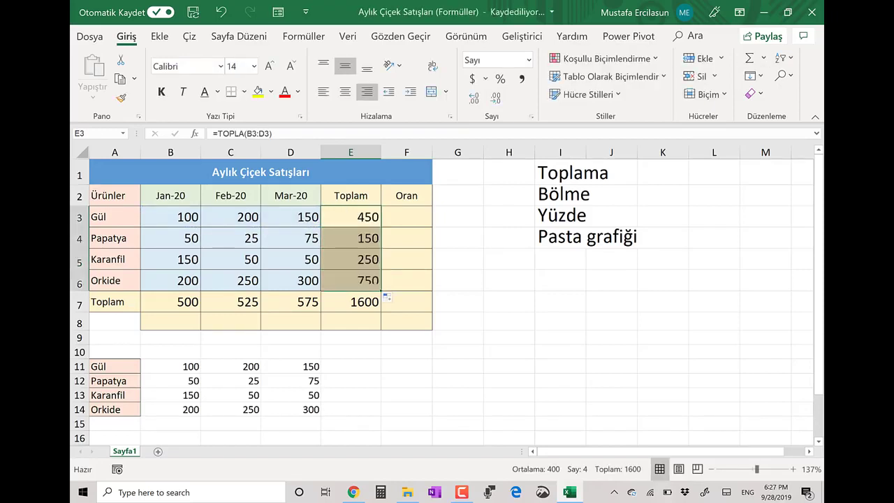
{"action": "left_click", "coordinate": [407, 380]}
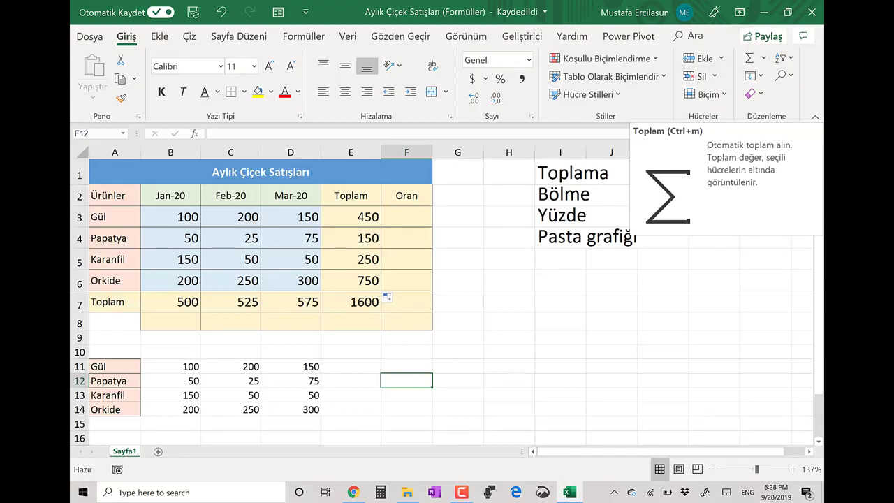
- Clear the four flower totals from E3:E6
{"action": "left_click", "coordinate": [458, 337]}
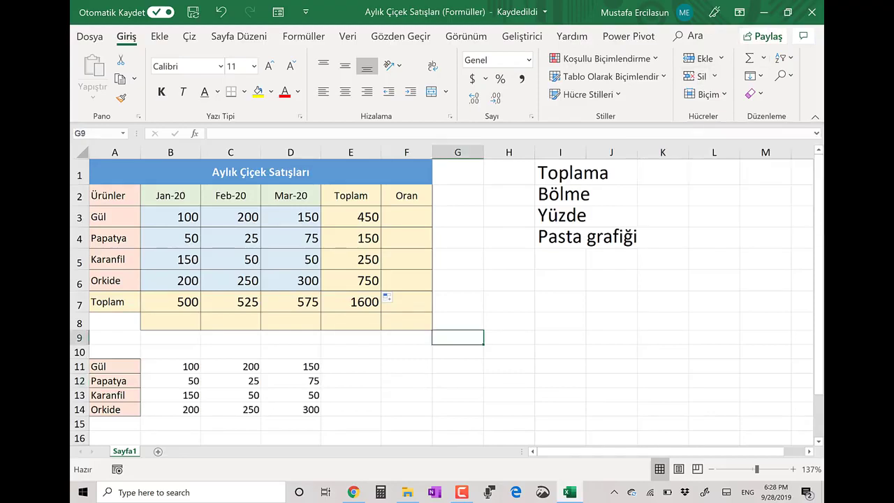
{"action": "left_click_drag", "start_coordinate": [350, 217], "coordinate": [351, 281]}
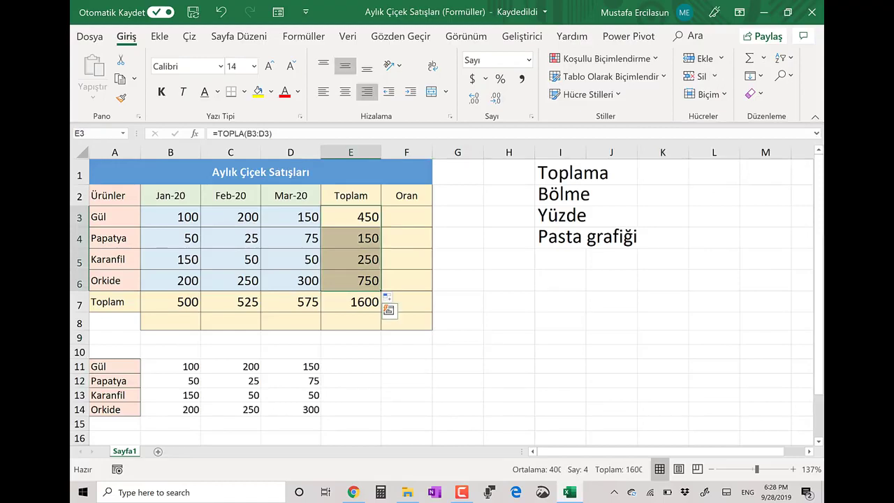
{"action": "key", "text": "F2"}
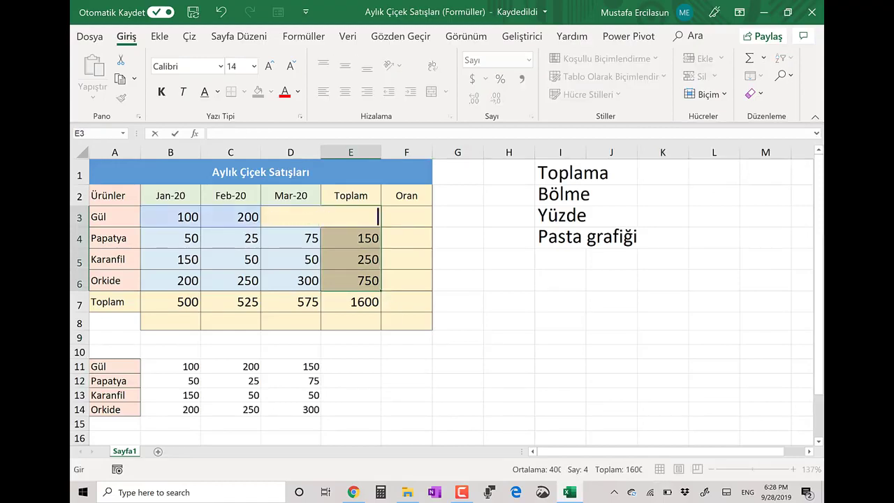
{"action": "key", "text": "Escape"}
{"action": "left_click", "coordinate": [457, 301]}
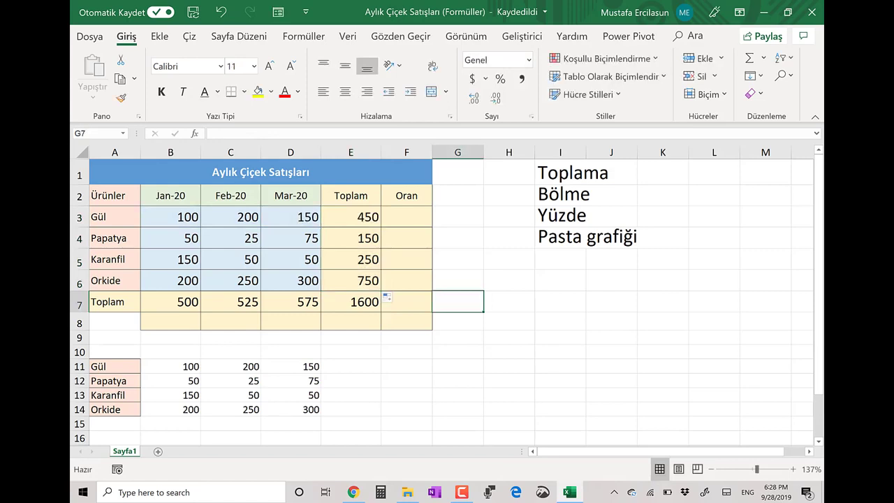
{"action": "left_click_drag", "start_coordinate": [351, 217], "coordinate": [351, 281]}
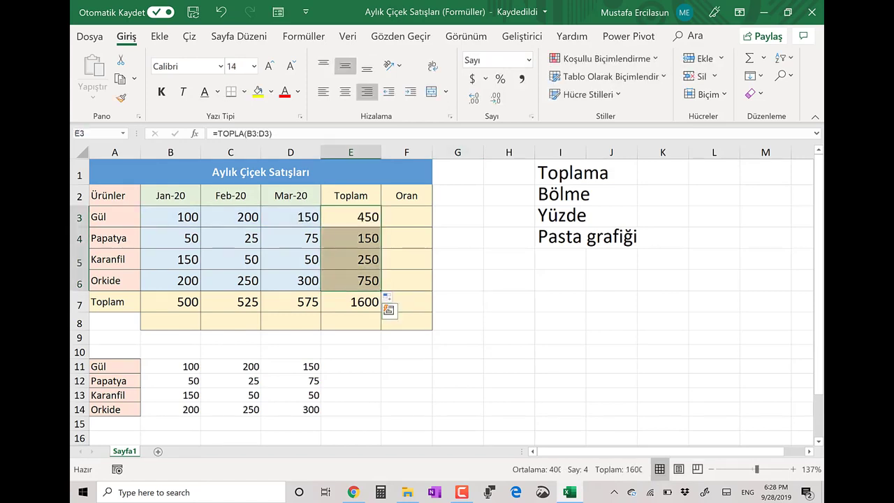
{"action": "key", "text": "Delete"}
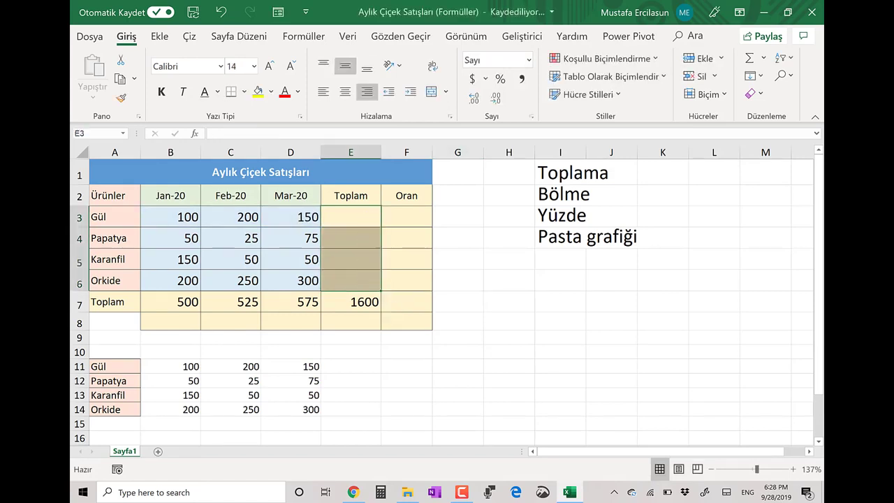
- Enter =TOPLA(B3:D3) by hand in E3 as Gül's total and check the stored formula
{"action": "left_click", "coordinate": [351, 216]}
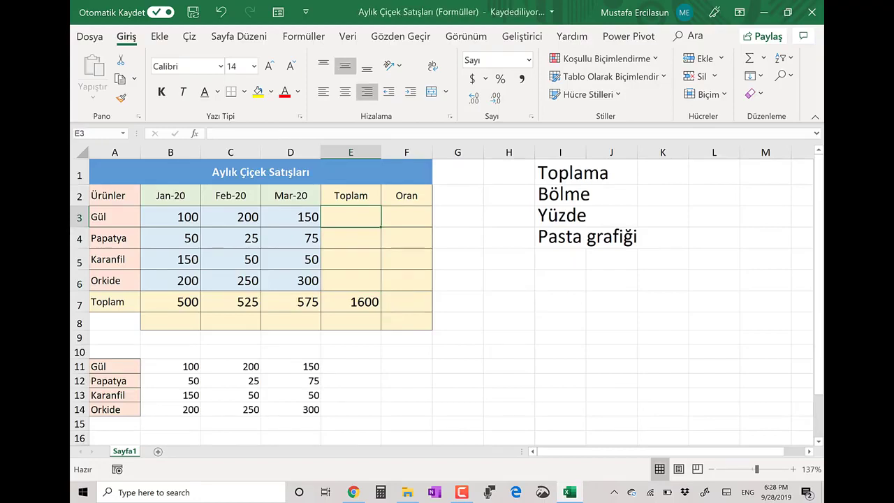
{"action": "type", "text": "="}
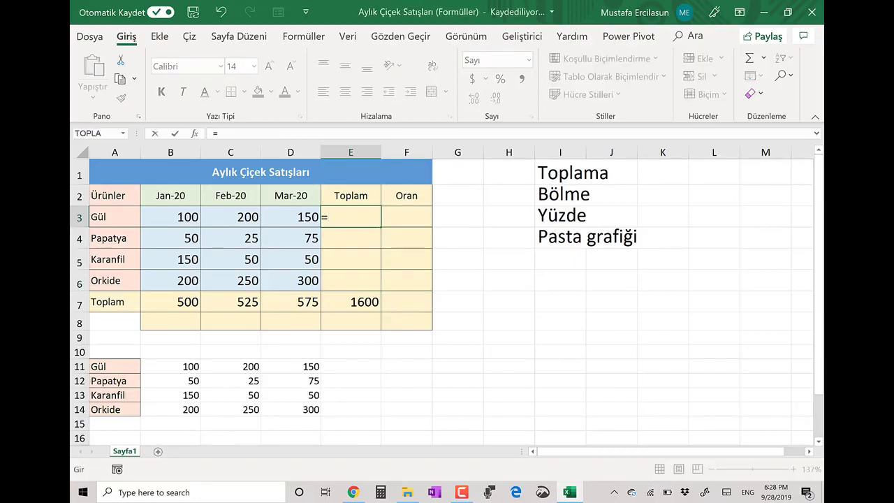
{"action": "type", "text": "topla"}
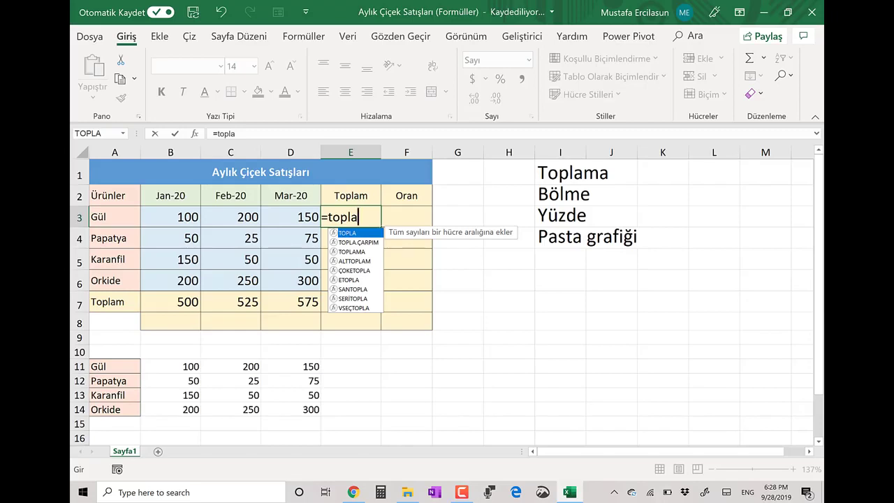
{"action": "type", "text": "("}
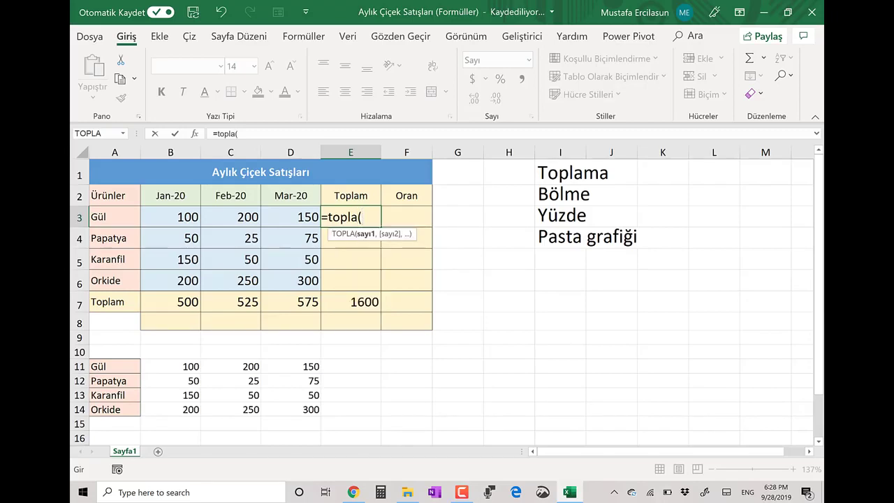
{"action": "left_click", "coordinate": [171, 216]}
{"action": "left_click_drag", "start_coordinate": [174, 216], "coordinate": [290, 216]}
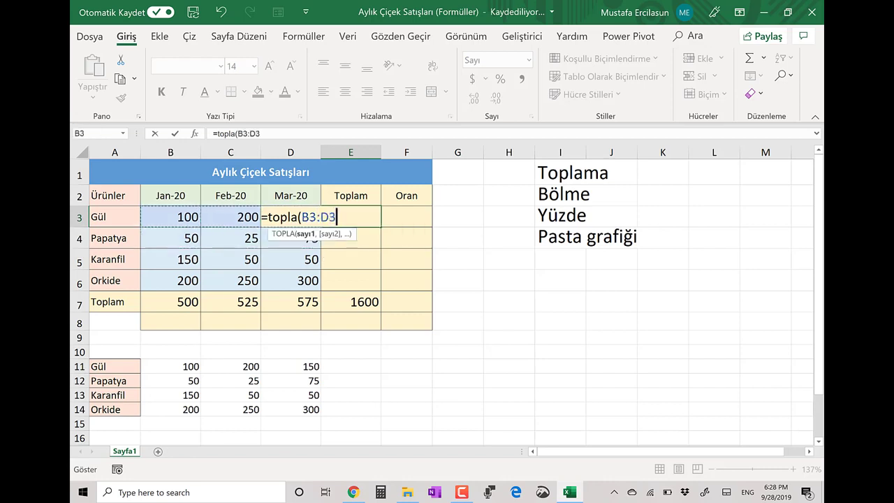
{"action": "type", "text": ")"}
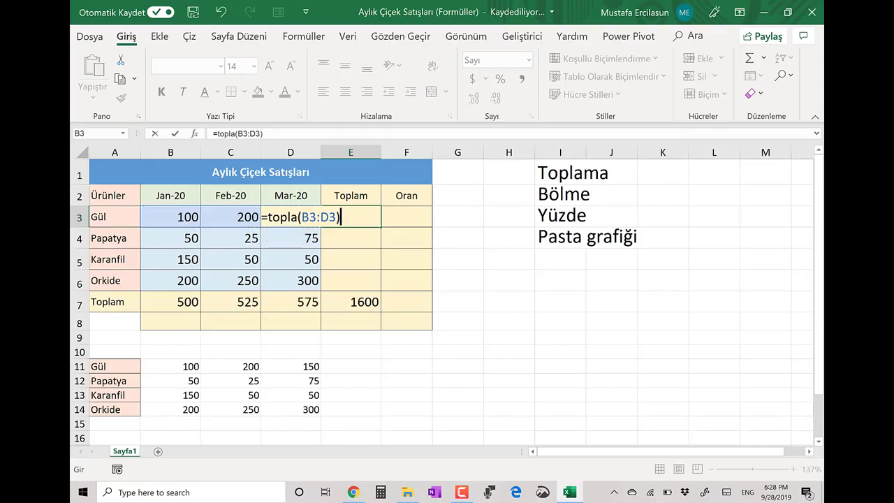
{"action": "key", "text": "Return"}
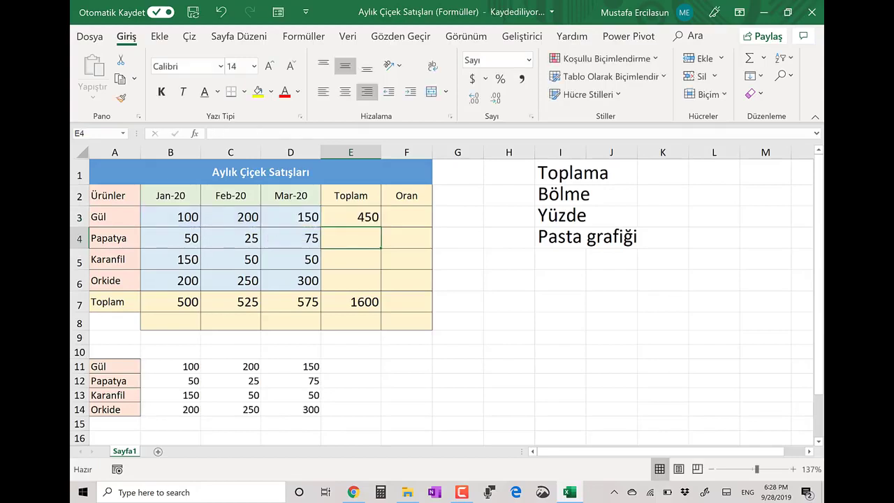
{"action": "key", "text": "Up"}
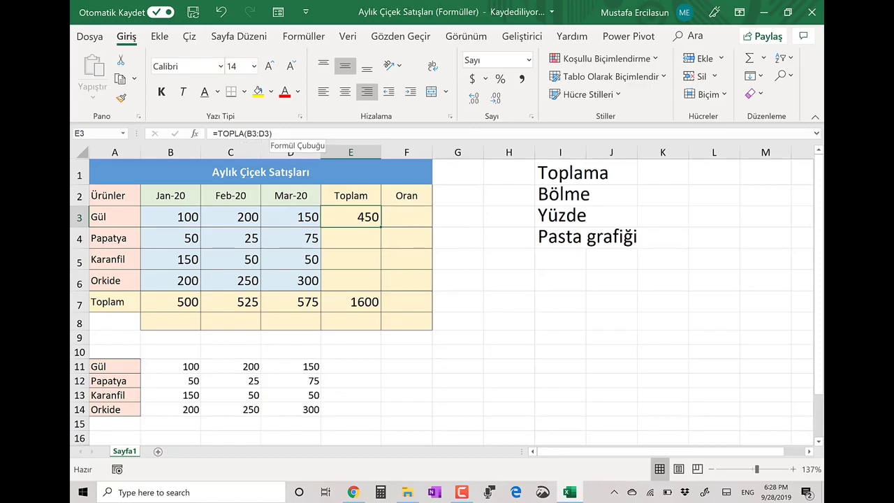
{"action": "left_click", "coordinate": [458, 259]}
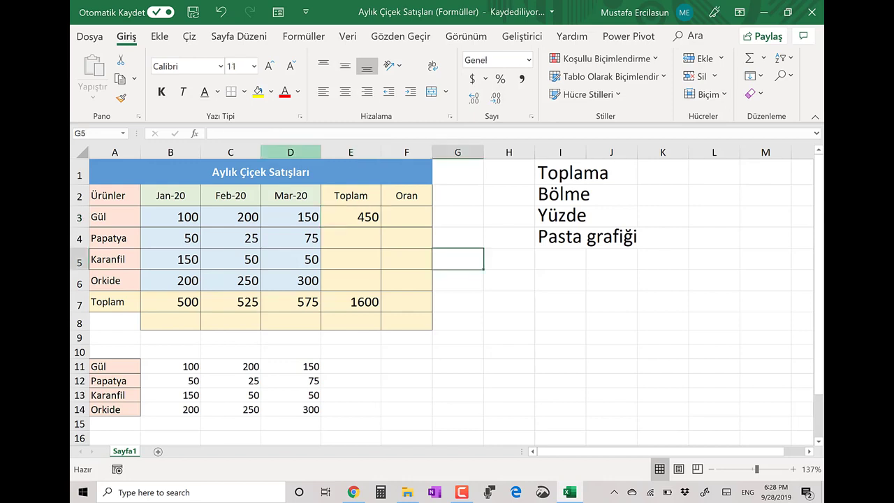
- Replace Gül's total in E3 with the automatic sum =TOPLA(B3:D3), and clear the cell again
{"action": "left_click", "coordinate": [351, 217]}
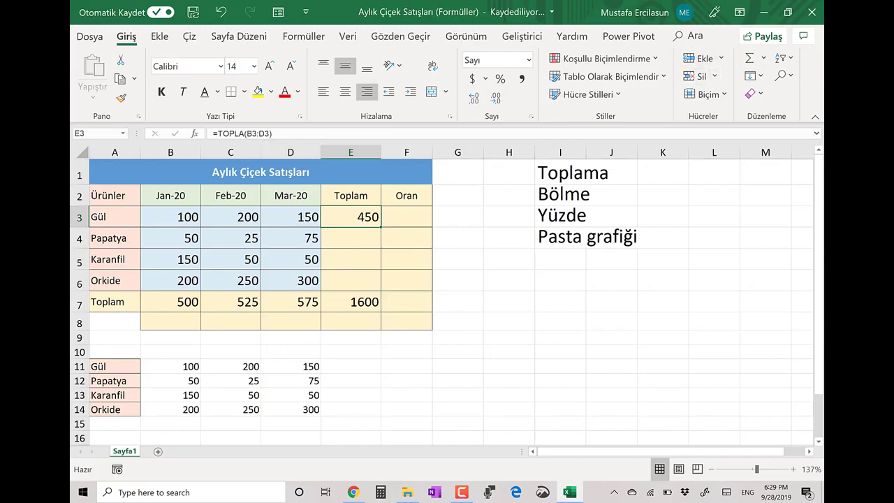
{"action": "key", "text": "Delete"}
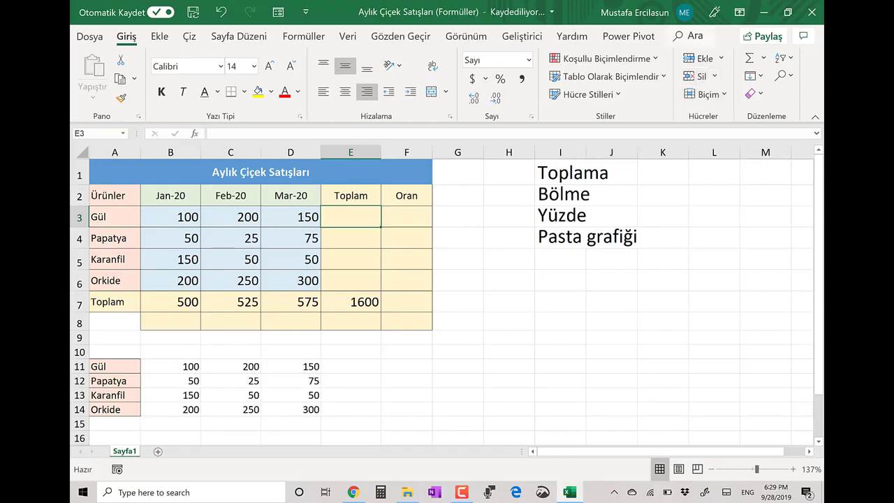
{"action": "double_click", "coordinate": [749, 58]}
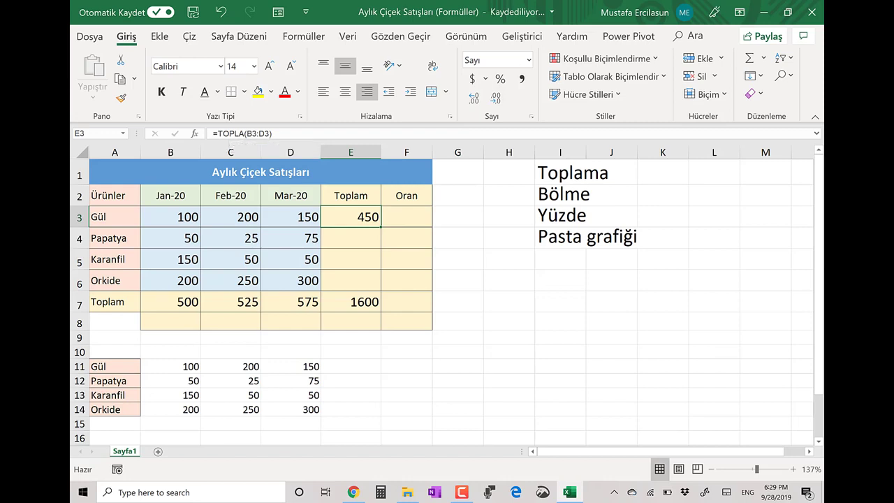
{"action": "key", "text": "Delete"}
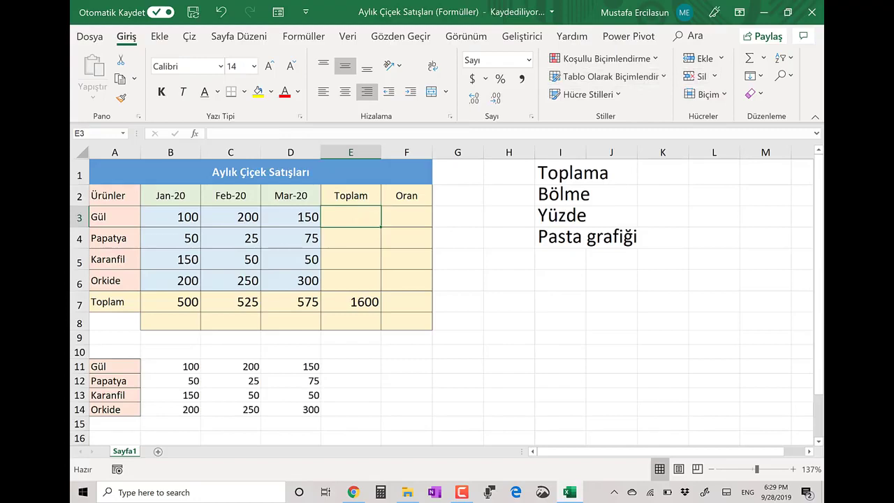
- Write the TOPLA function for Gül in the emptied cell E3, adding the range B3:D3
{"action": "type", "text": "="}
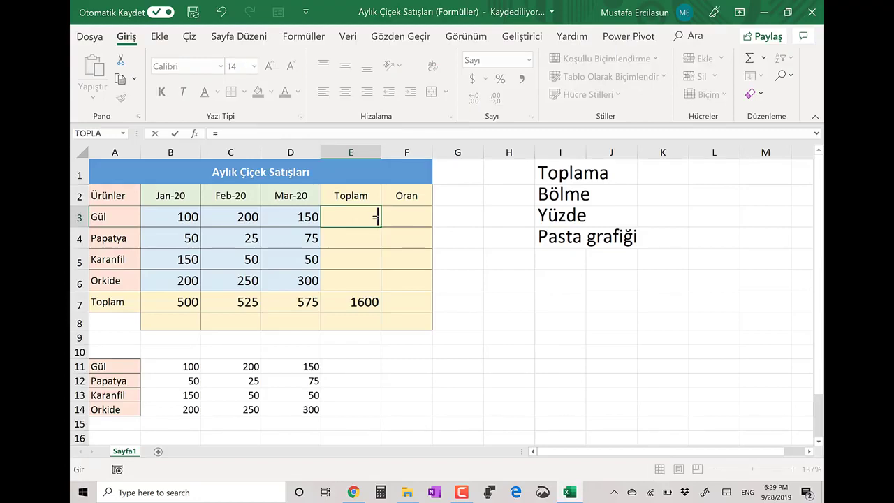
{"action": "type", "text": "t"}
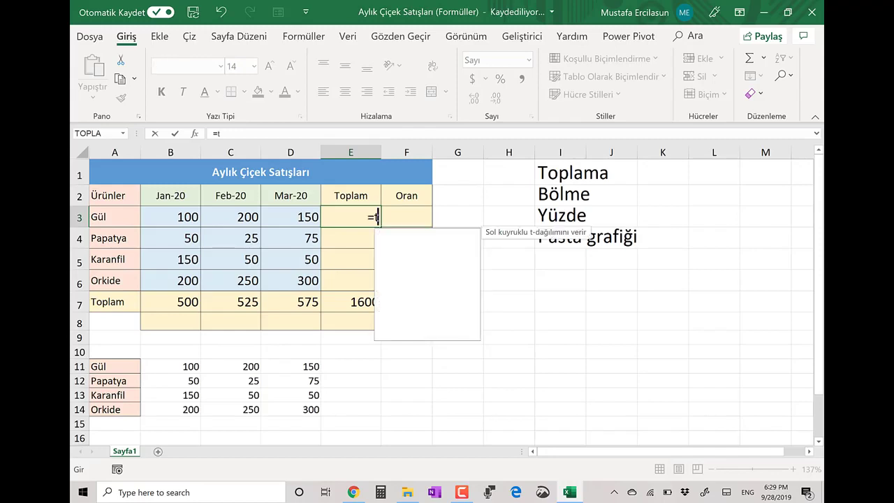
{"action": "type", "text": "opla"}
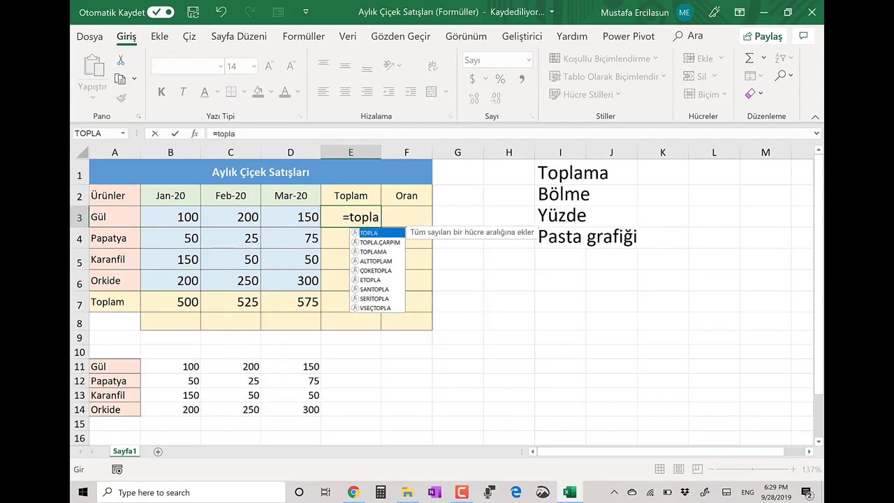
{"action": "type", "text": "("}
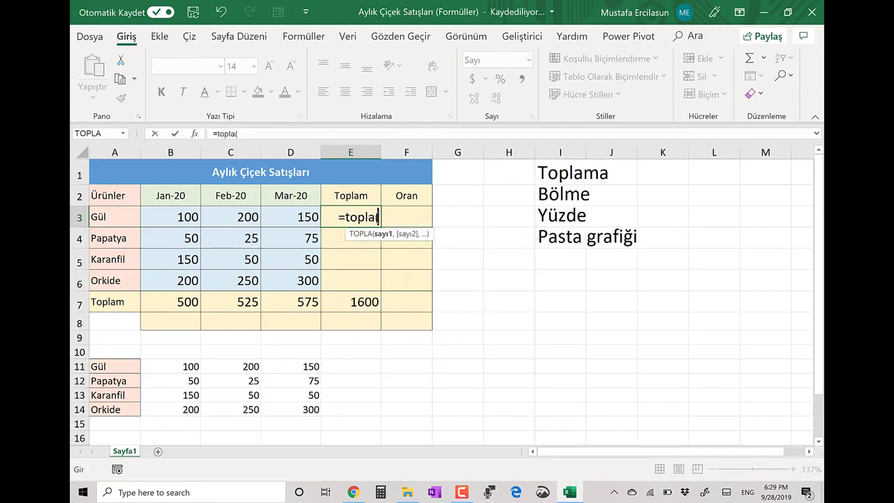
{"action": "left_click_drag", "start_coordinate": [170, 217], "coordinate": [290, 217]}
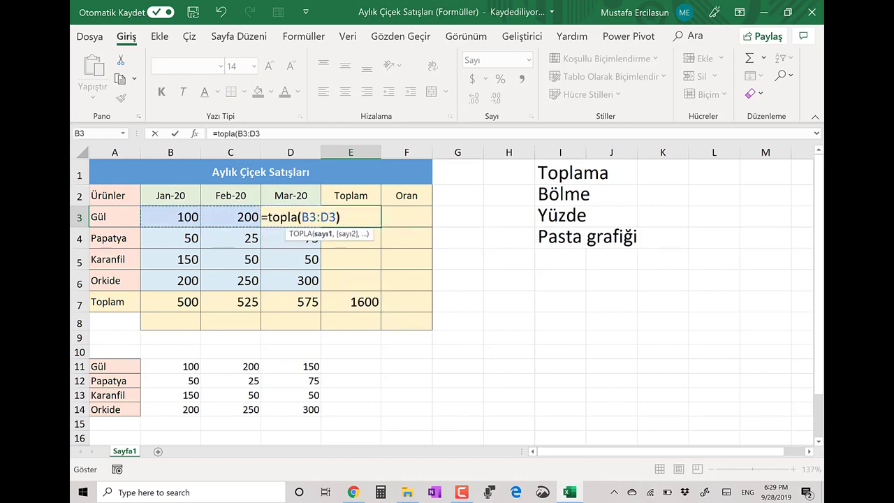
{"action": "type", "text": ")"}
{"action": "key", "text": "Return"}
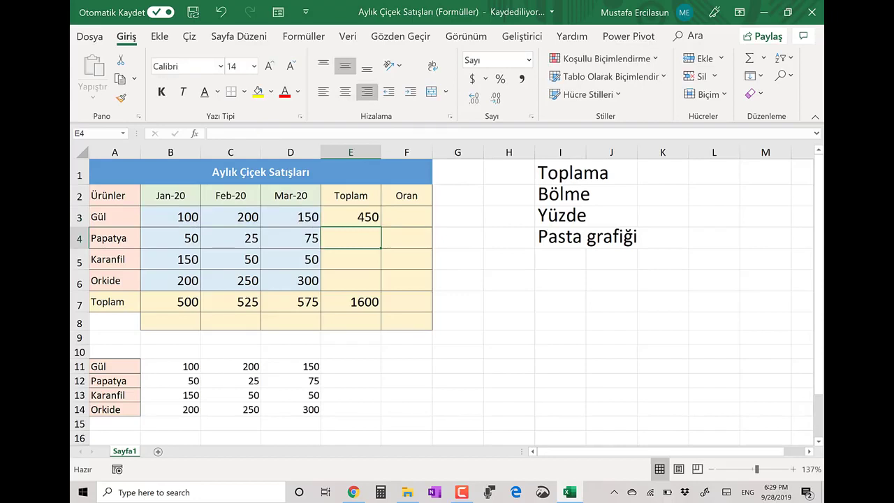
- Fill Gül's total formula from E3 down to E6 for Papatya, Karanfil and Orkide
{"action": "left_click", "coordinate": [351, 217]}
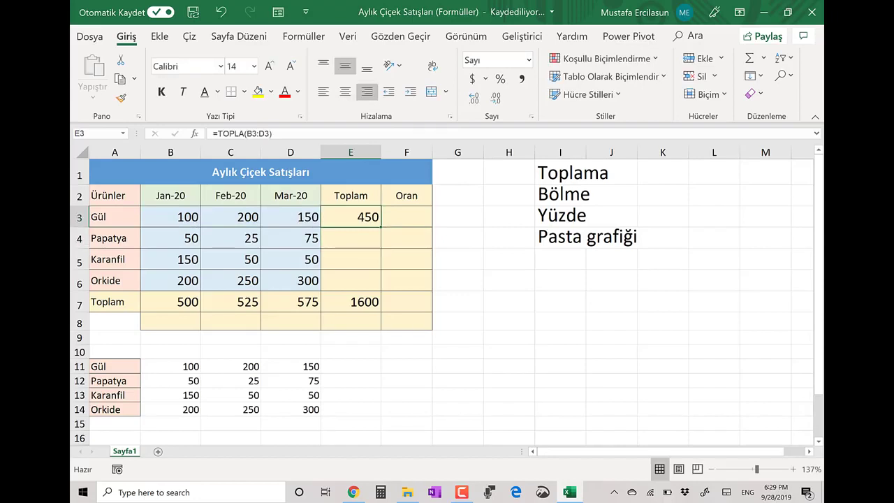
{"action": "left_click_drag", "start_coordinate": [381, 227], "coordinate": [370, 281]}
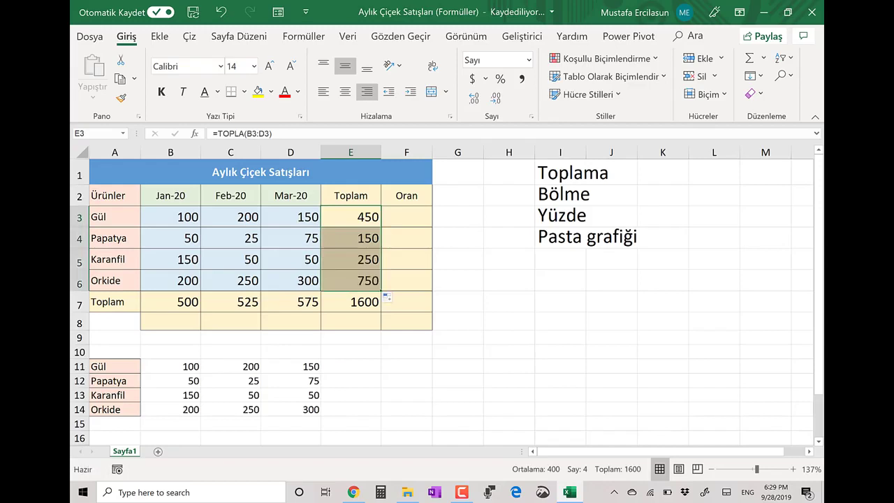
{"action": "left_click", "coordinate": [458, 301]}
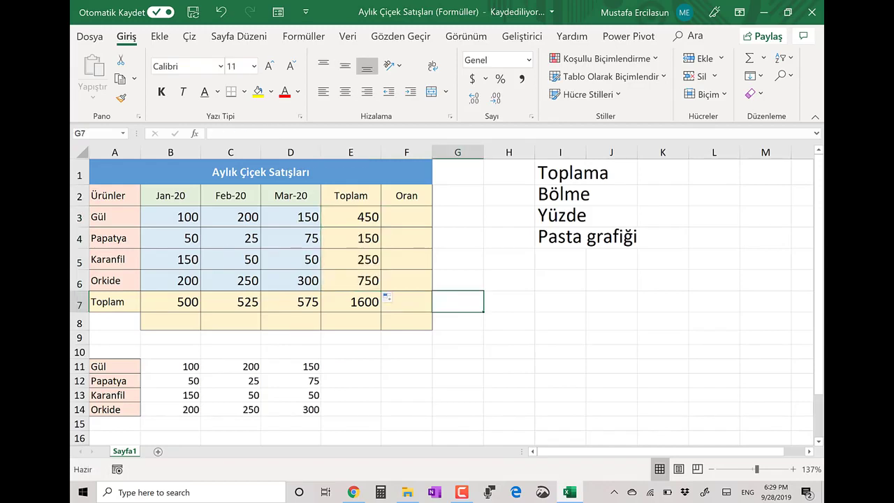
{"action": "left_click", "coordinate": [458, 259]}
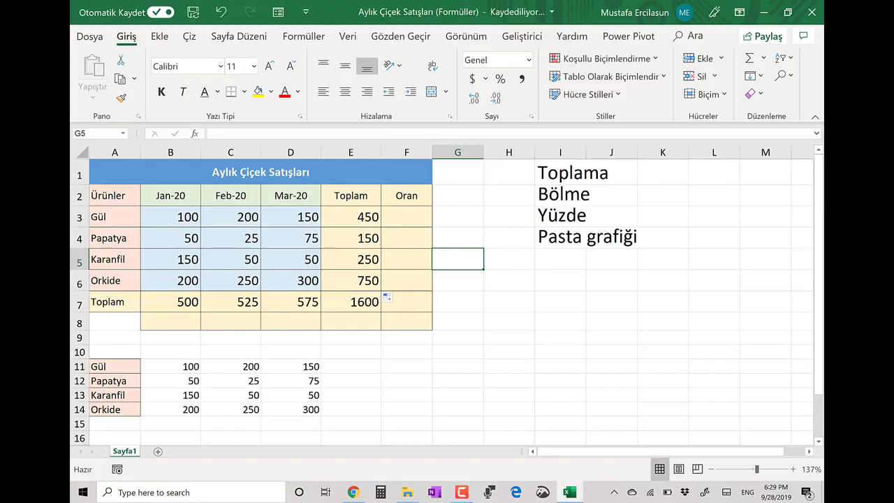
- Calculate Gül's share of the grand total in the Oran column by entering =E3/E7 in F3
{"action": "left_click", "coordinate": [351, 302]}
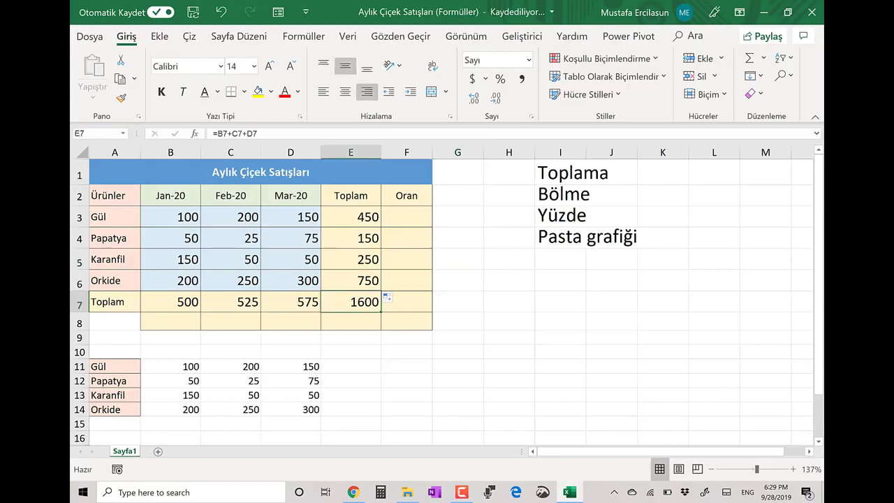
{"action": "left_click", "coordinate": [350, 216]}
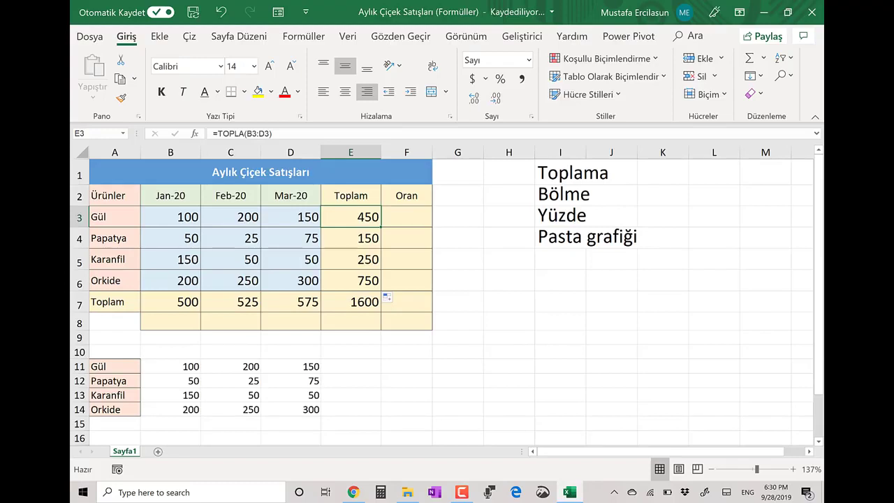
{"action": "left_click", "coordinate": [407, 217]}
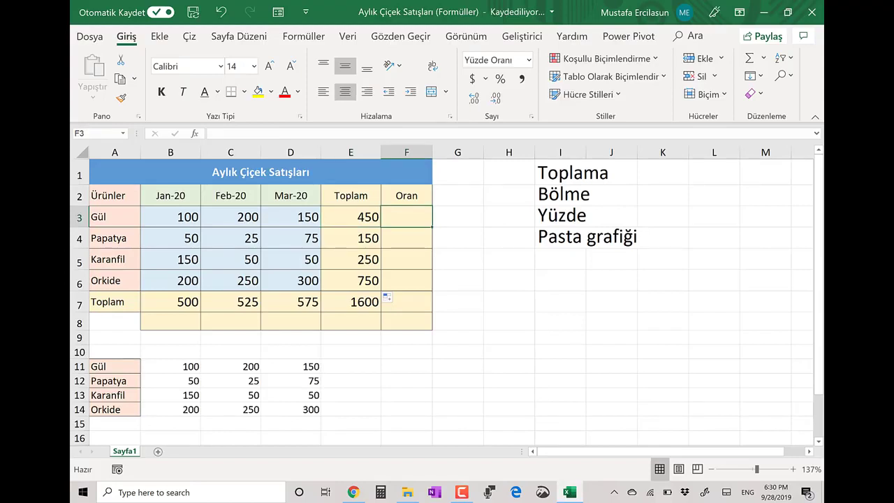
{"action": "type", "text": "="}
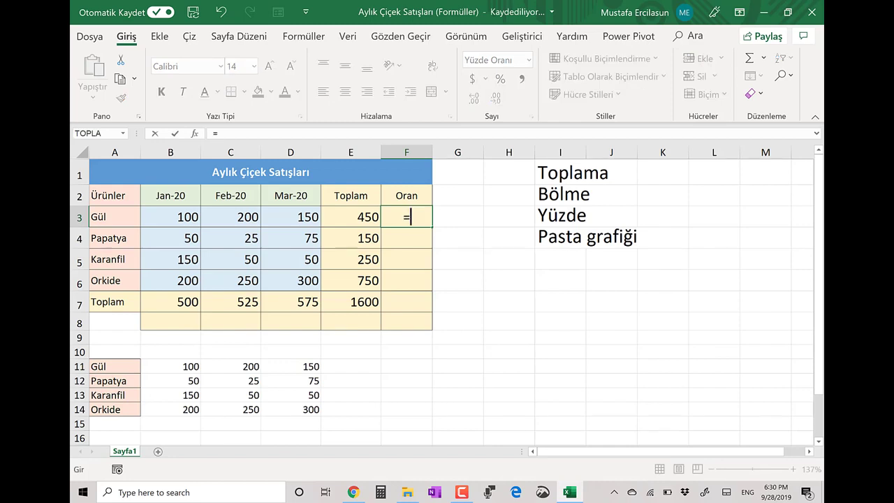
{"action": "key", "text": "Left"}
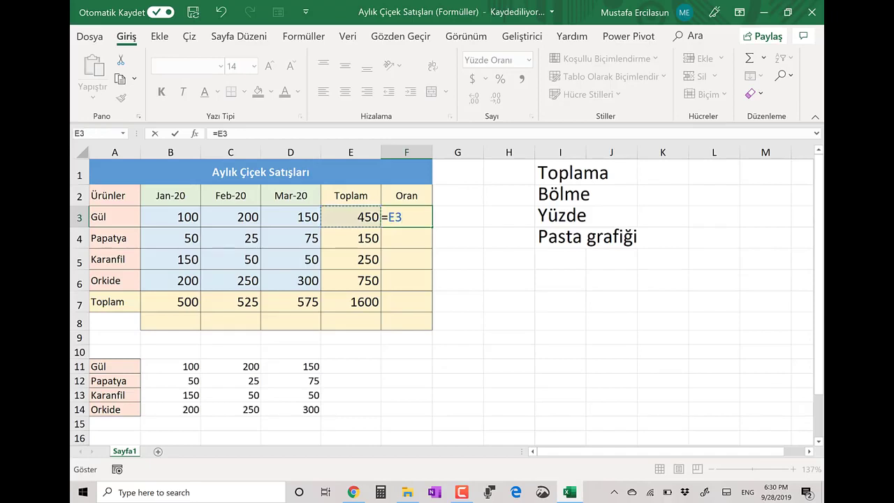
{"action": "type", "text": "/"}
{"action": "left_click", "coordinate": [351, 302]}
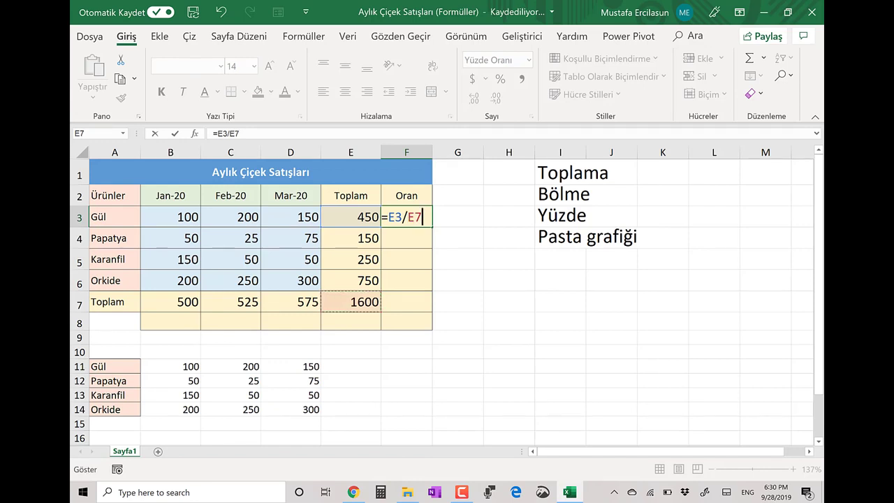
{"action": "key", "text": "Return"}
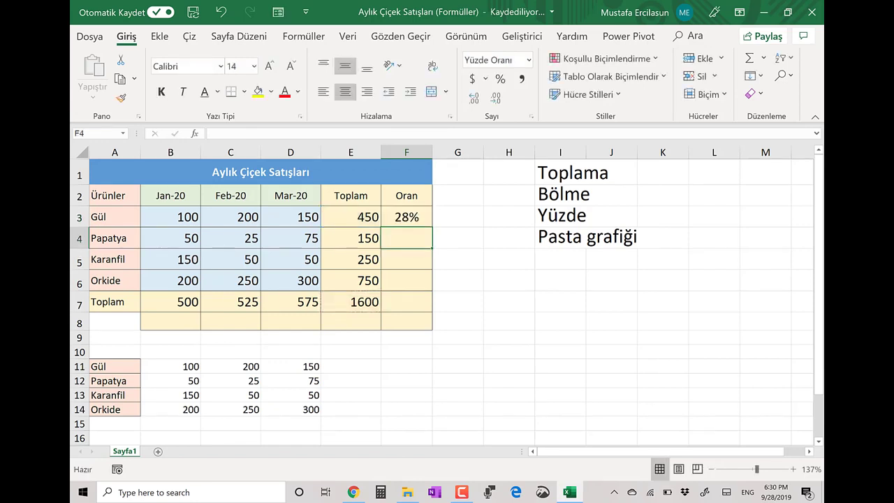
- Try copying Gül's total formula from E3 across into F3, and clear F3
{"action": "left_click", "coordinate": [407, 217]}
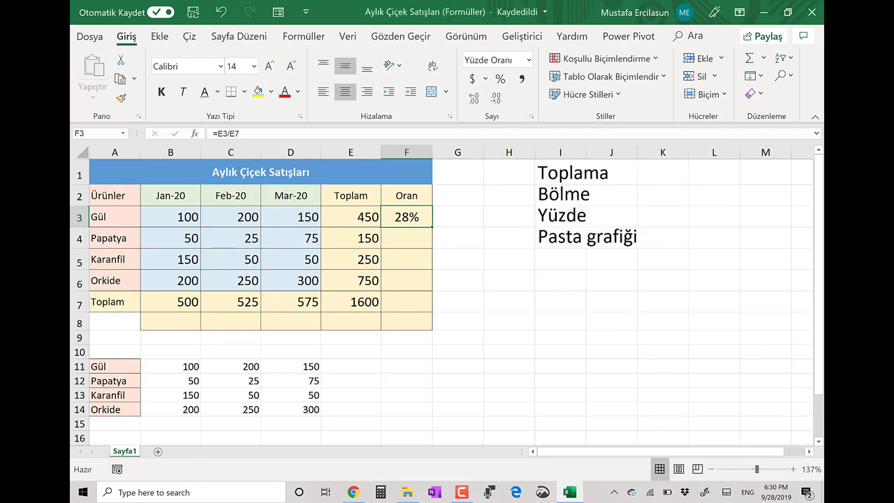
{"action": "left_click", "coordinate": [351, 217]}
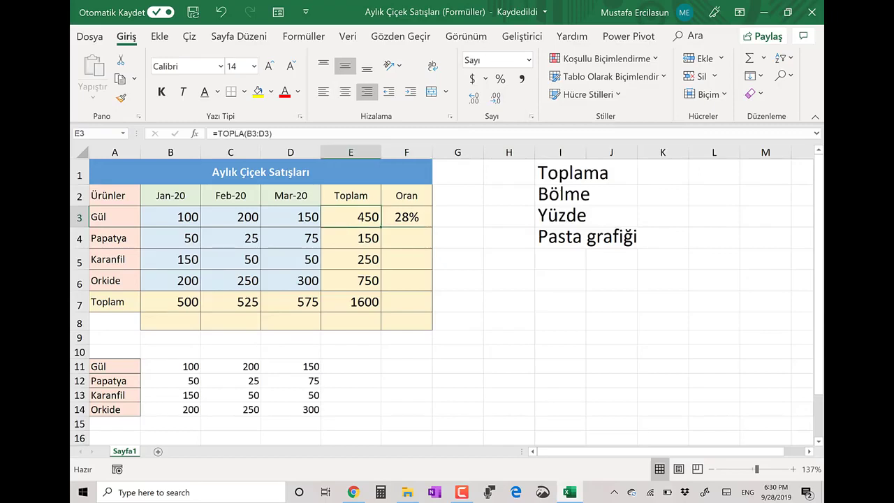
{"action": "left_click_drag", "start_coordinate": [381, 227], "coordinate": [426, 224]}
{"action": "left_click", "coordinate": [458, 259]}
{"action": "left_click", "coordinate": [407, 217]}
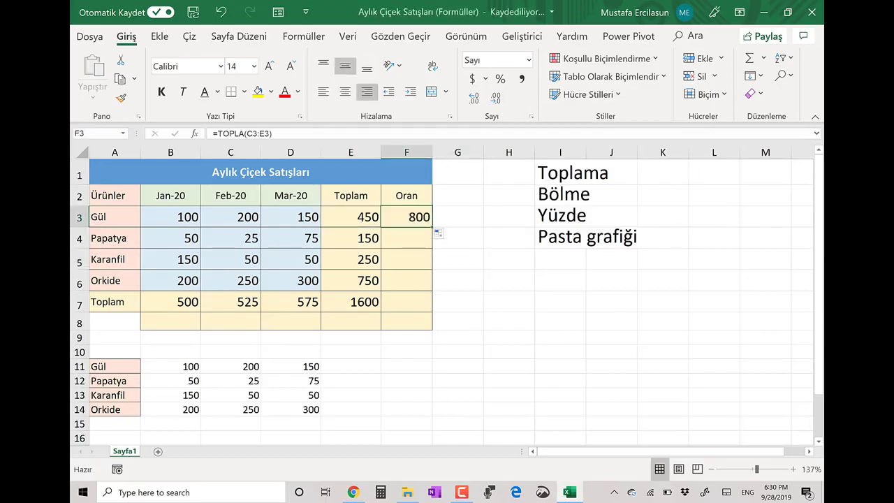
{"action": "key", "text": "Delete"}
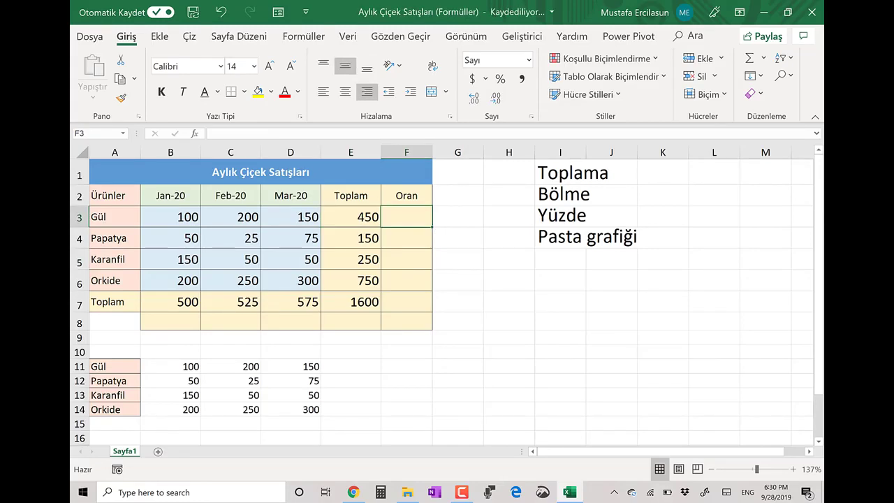
{"action": "type", "text": "="}
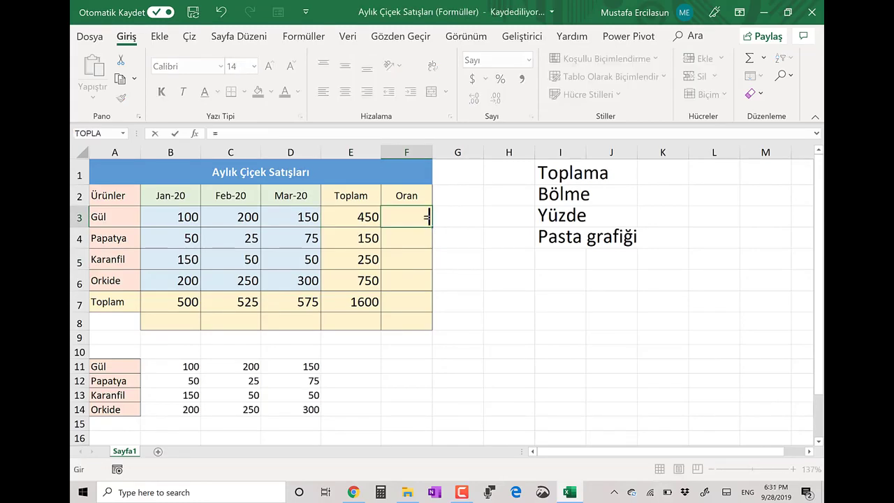
{"action": "left_click_drag", "start_coordinate": [351, 195], "coordinate": [351, 216]}
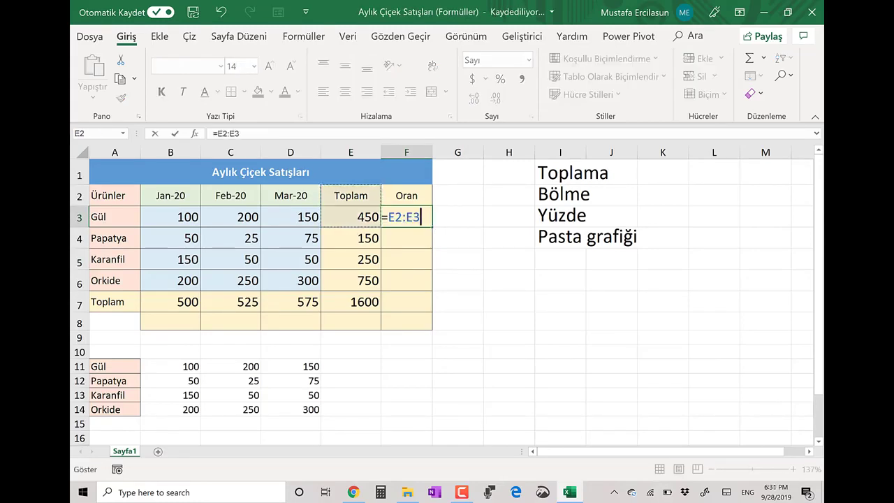
{"action": "key", "text": "Escape"}
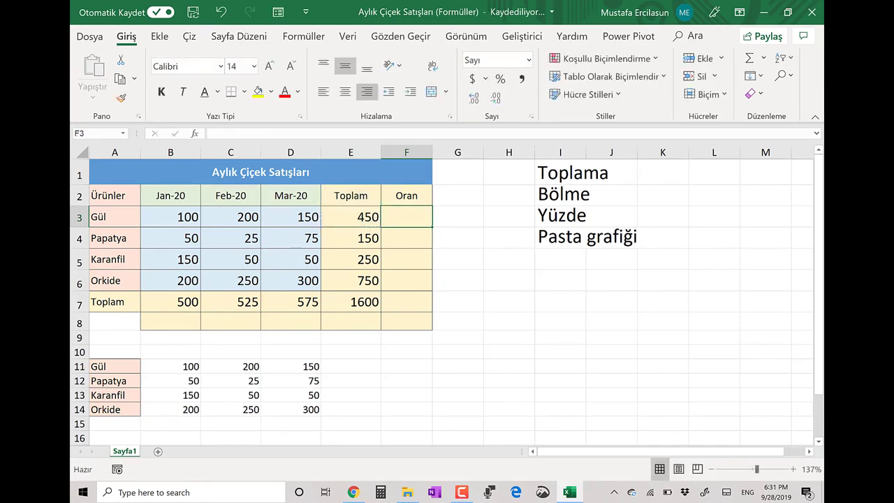
- Enter the formula =E3/E7 in F3 to divide Gül's total by the grand total
{"action": "type", "text": "="}
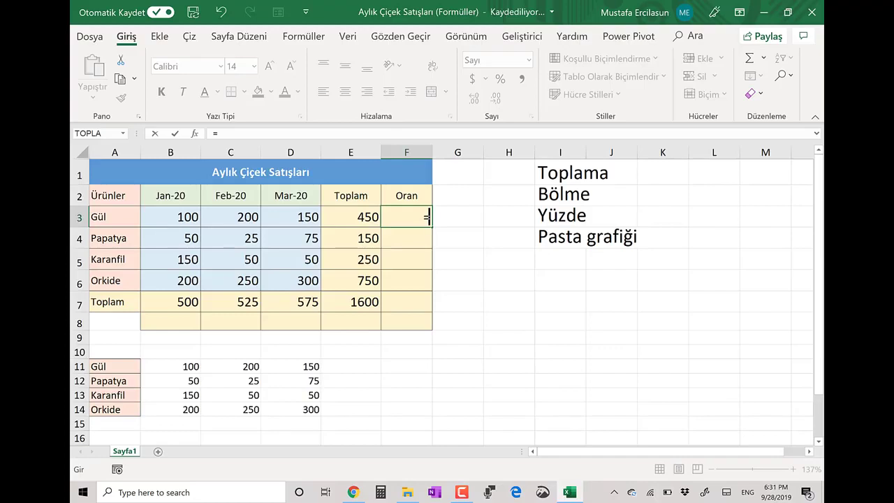
{"action": "key", "text": "Left"}
{"action": "type", "text": "/"}
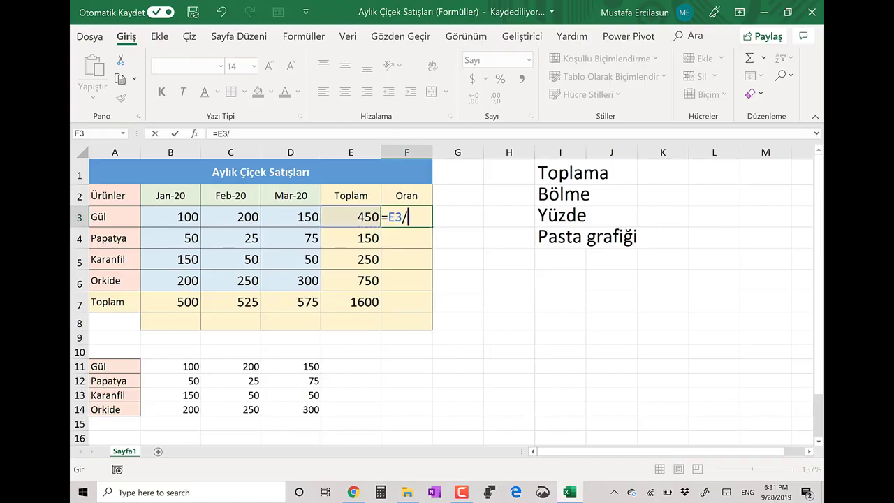
{"action": "key", "text": "Left"}
{"action": "key", "text": "Down"}
{"action": "key", "text": "Down"}
{"action": "key", "text": "Down"}
{"action": "key", "text": "Down"}
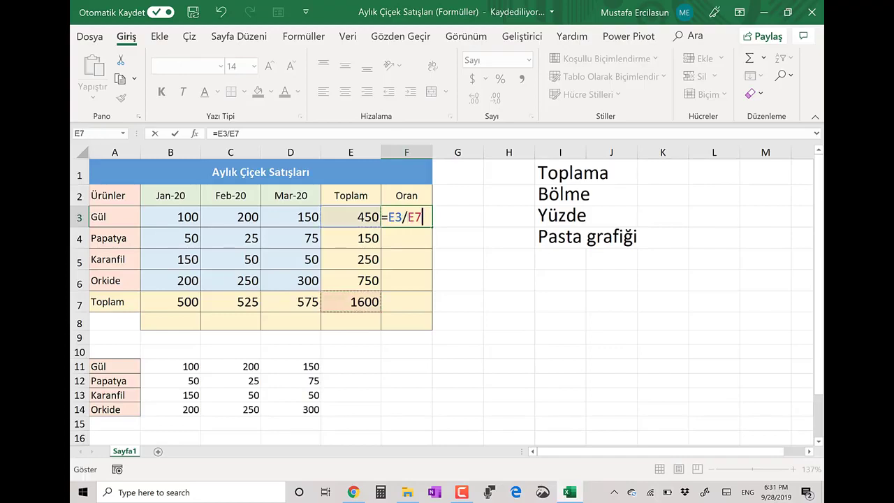
{"action": "key", "text": "Return"}
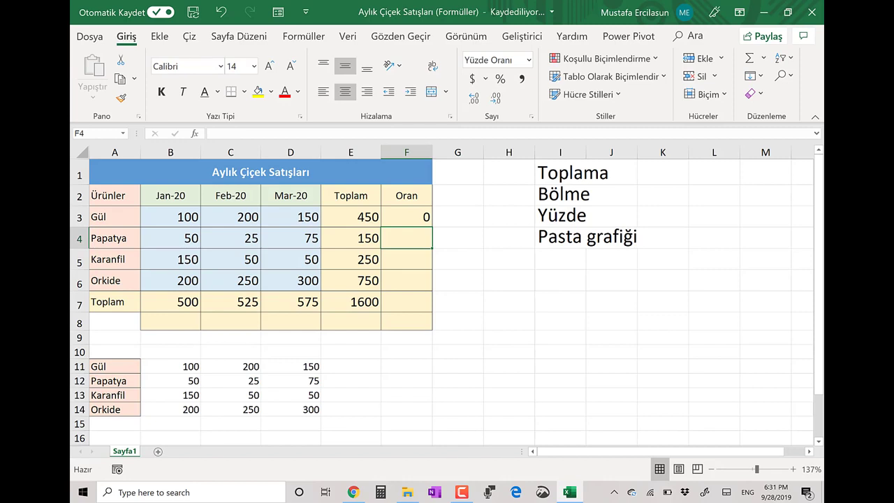
- Display Gül's share in F3 with two decimal places
{"action": "key", "text": "Up"}
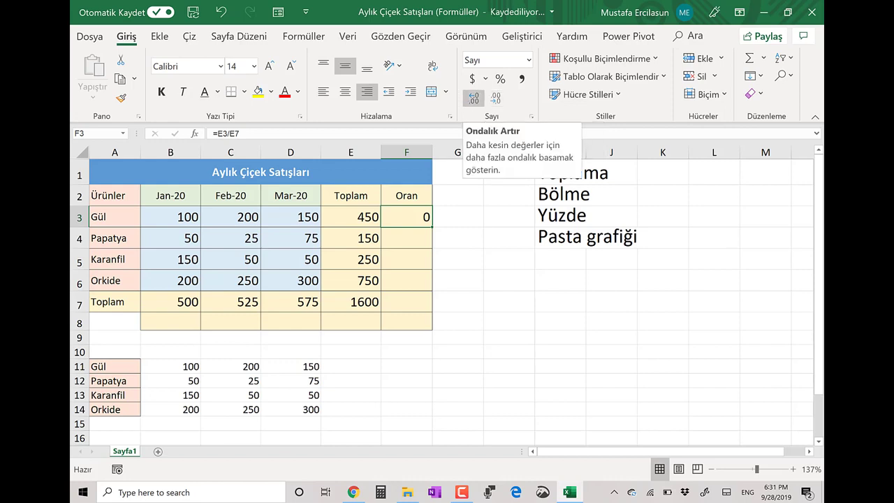
{"action": "left_click", "coordinate": [473, 98]}
{"action": "left_click", "coordinate": [473, 98]}
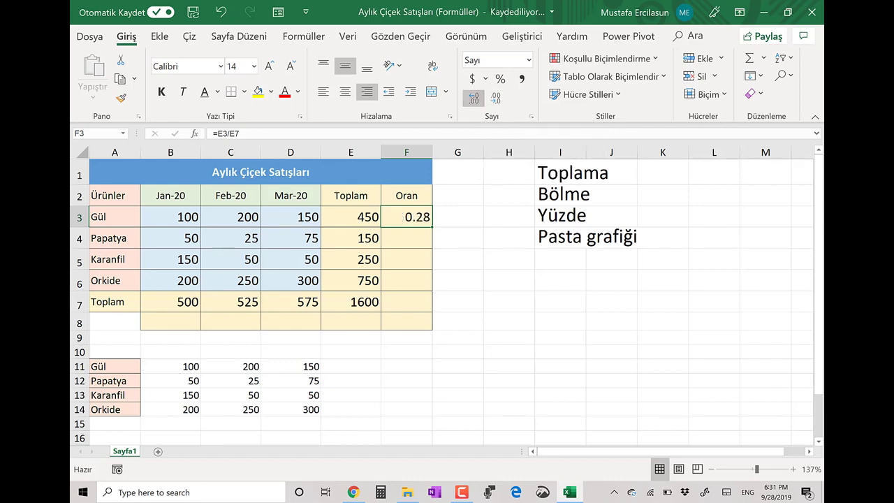
{"action": "left_click", "coordinate": [473, 98]}
{"action": "left_click", "coordinate": [496, 98]}
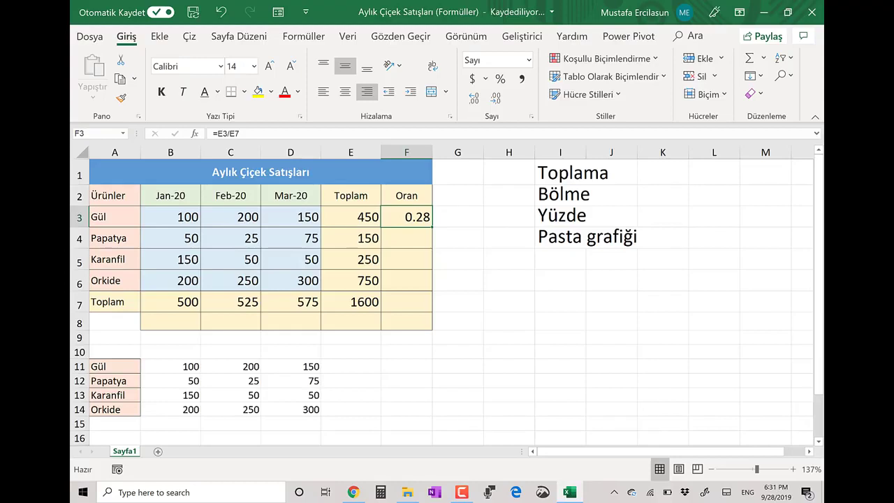
- Format Gül's share in F3 as a percentage
{"action": "left_click", "coordinate": [458, 259]}
{"action": "left_click", "coordinate": [407, 216]}
{"action": "left_click", "coordinate": [500, 78]}
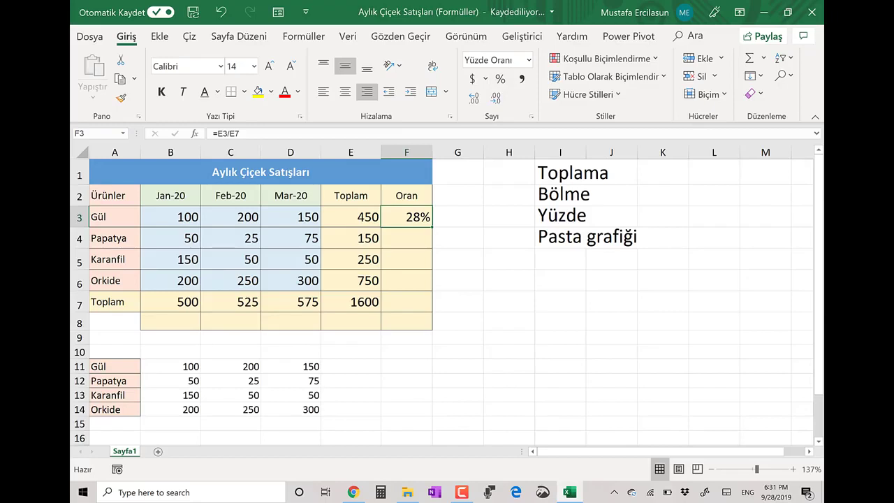
{"action": "left_click", "coordinate": [457, 238]}
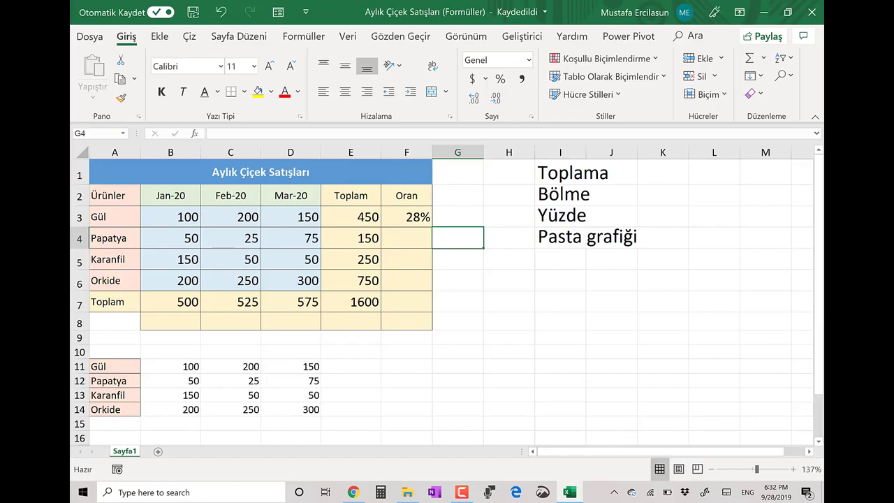
- Try filling Gül's share formula =E3/E7 from F3 down to F7
{"action": "left_click", "coordinate": [406, 217]}
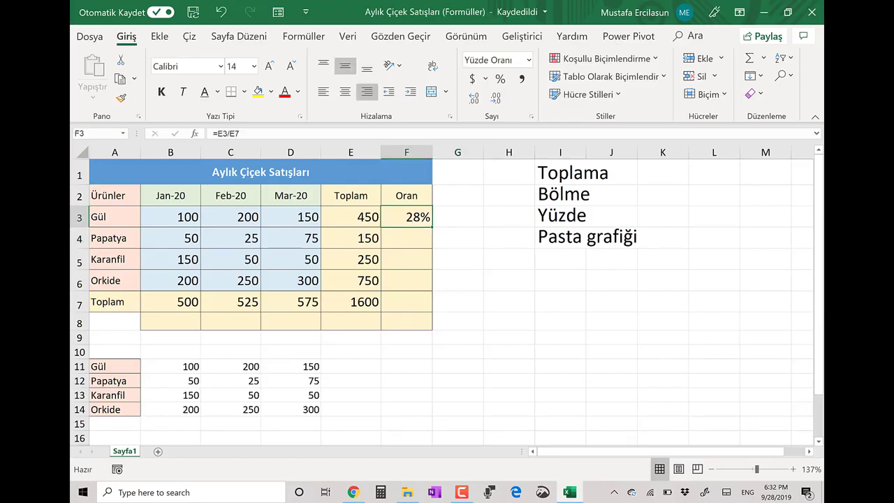
{"action": "left_click_drag", "start_coordinate": [432, 227], "coordinate": [432, 312]}
{"action": "left_click", "coordinate": [395, 238]}
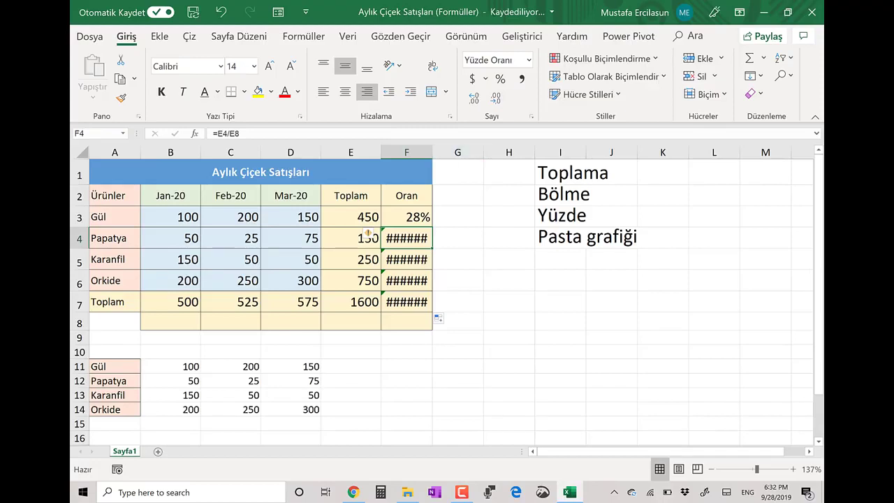
- Examine the share formulas in F3 to F6 and the column E cells they use as divisor
{"action": "key", "text": "Up"}
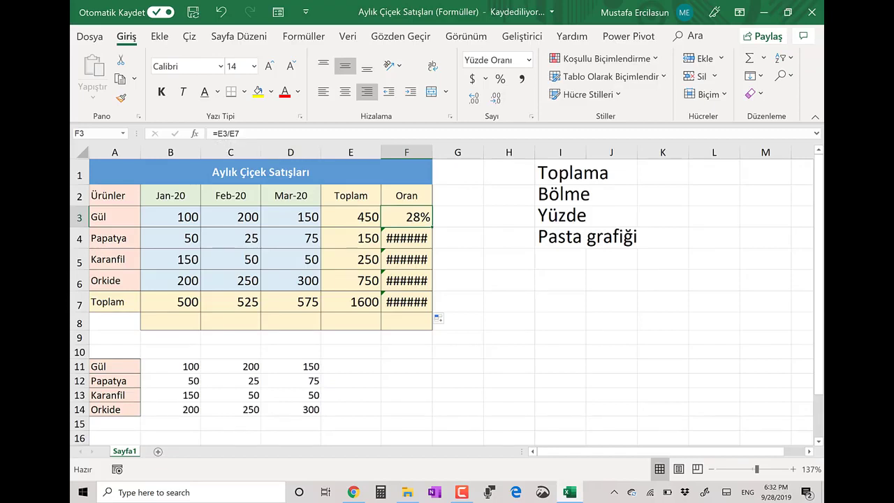
{"action": "key", "text": "Down"}
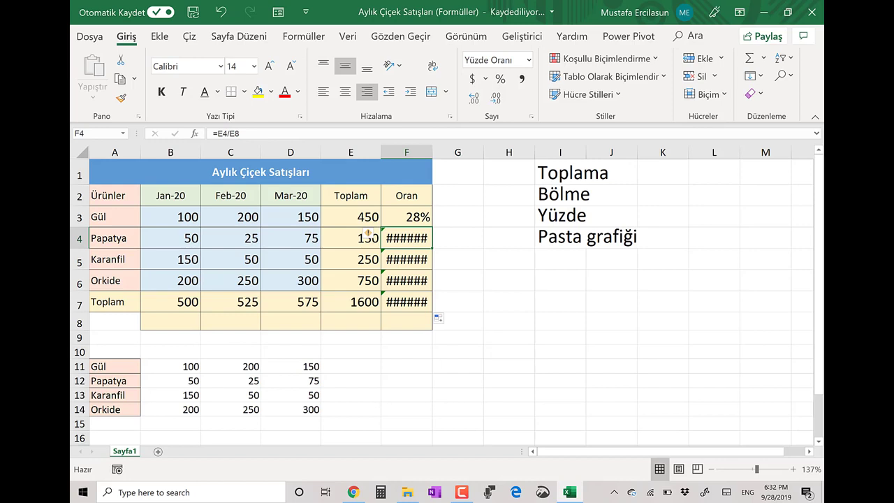
{"action": "left_click", "coordinate": [351, 322]}
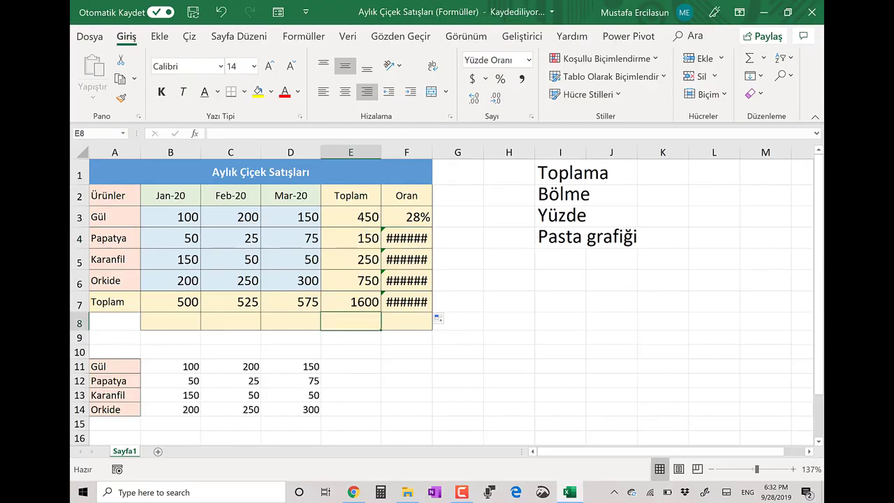
{"action": "left_click", "coordinate": [407, 260]}
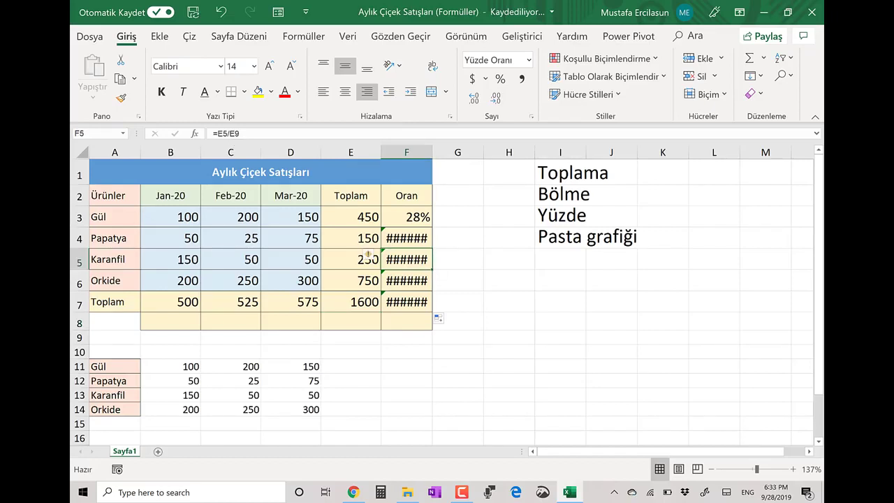
{"action": "left_click", "coordinate": [351, 351]}
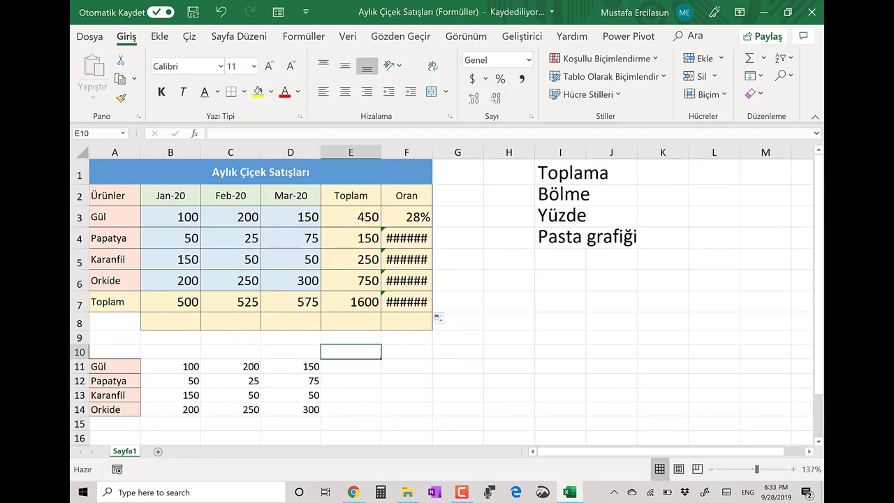
{"action": "left_click", "coordinate": [399, 239]}
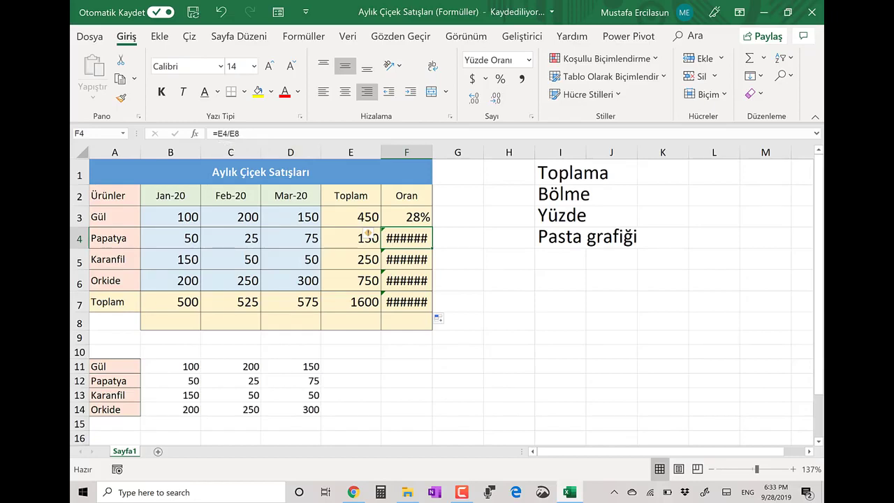
{"action": "key", "text": "Down"}
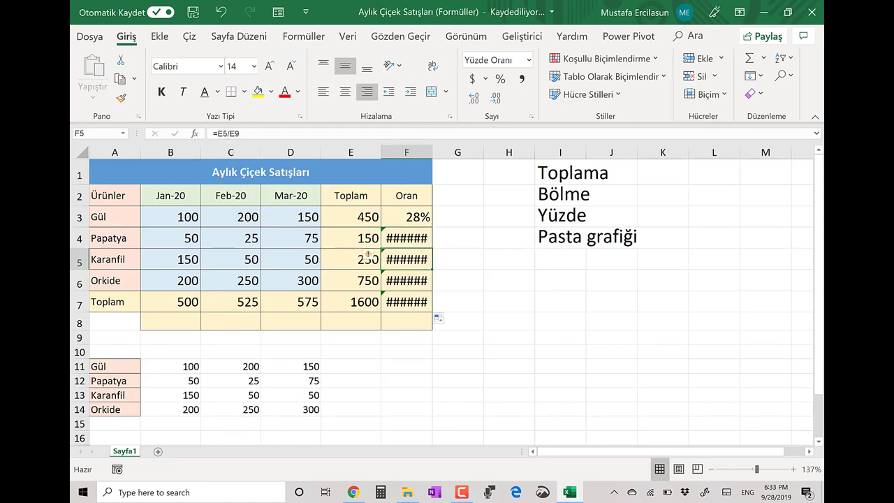
{"action": "key", "text": "Down"}
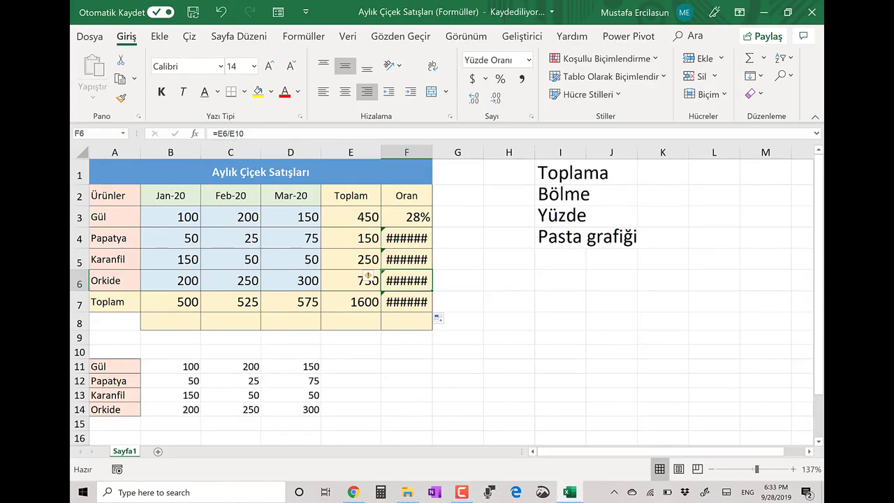
{"action": "left_click", "coordinate": [351, 302]}
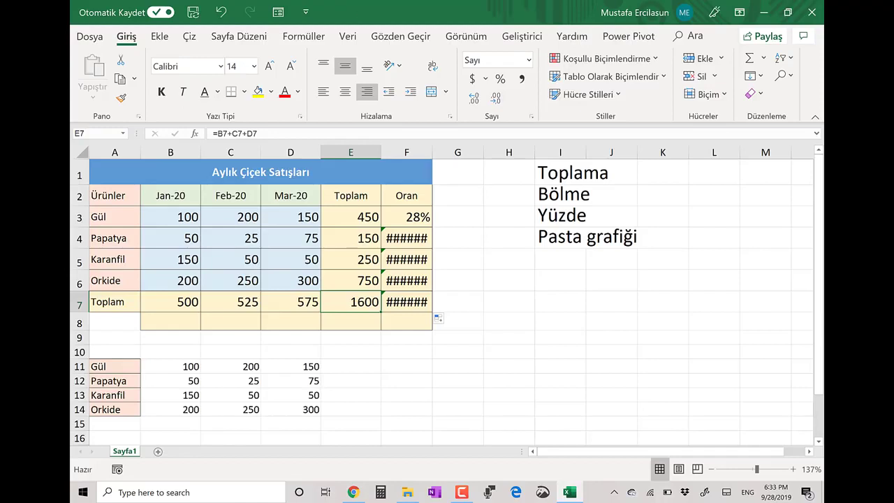
- Lock the row of the grand total reference in Gül's share formula, making it =E3/E$7
{"action": "left_click", "coordinate": [406, 216]}
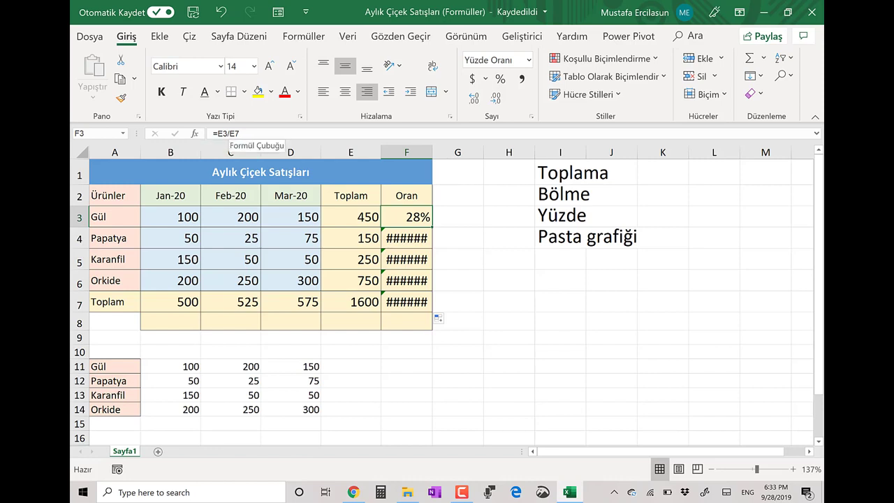
{"action": "left_click", "coordinate": [230, 133]}
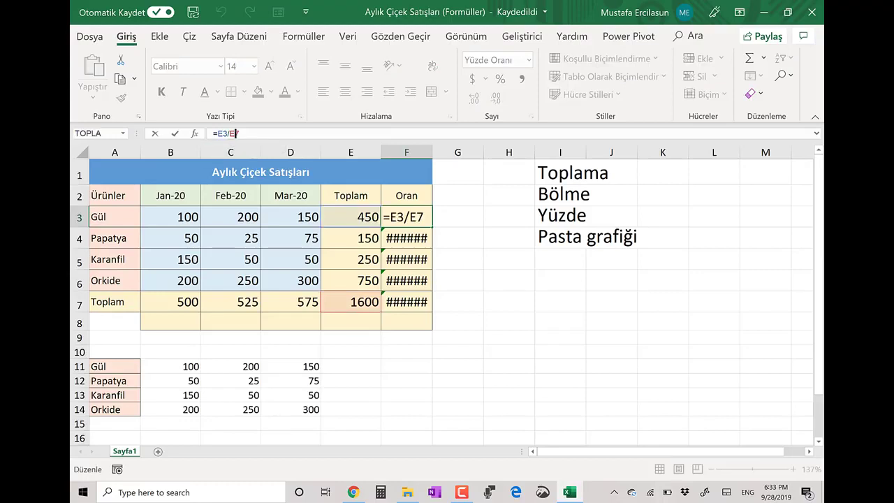
{"action": "key", "text": "Left"}
{"action": "type", "text": "$"}
{"action": "key", "text": "Return"}
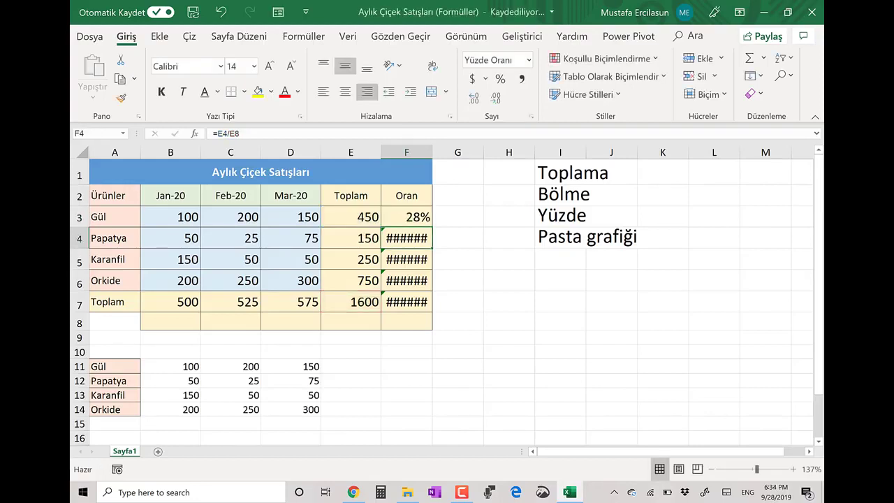
- Fill the row-locked share formula from F3 down to the Toplam row in F7
{"action": "left_click", "coordinate": [407, 217]}
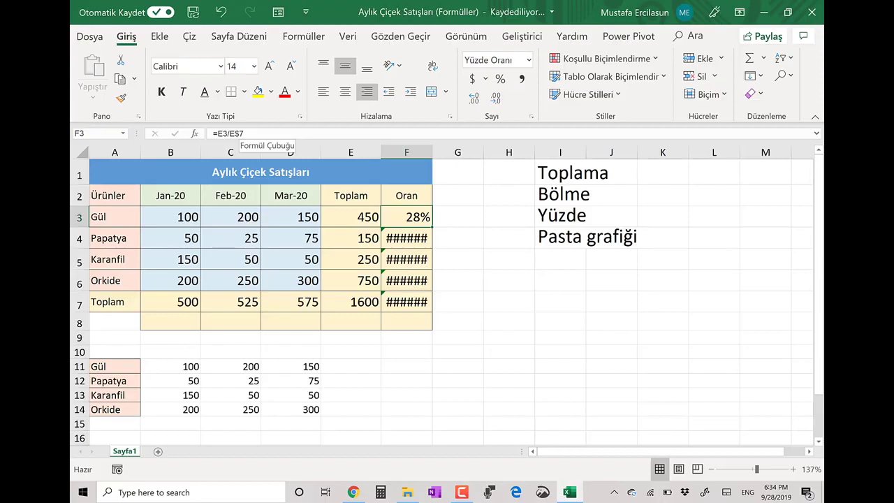
{"action": "left_click", "coordinate": [458, 259]}
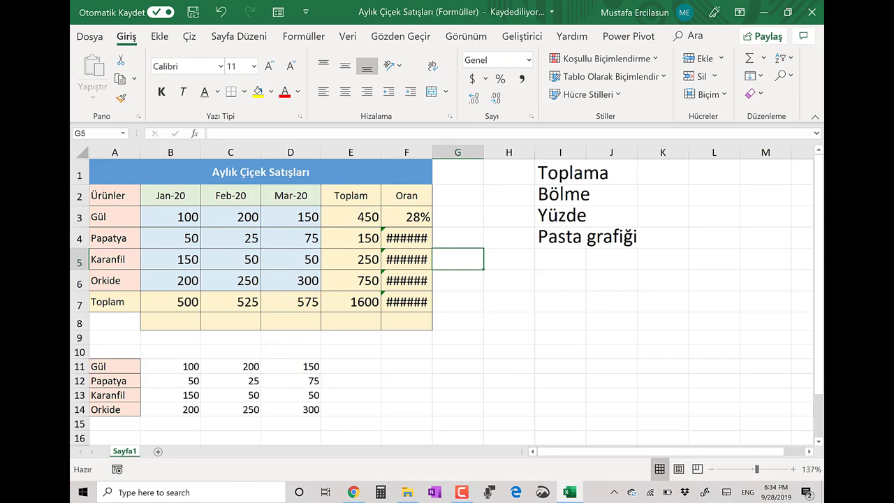
{"action": "left_click", "coordinate": [407, 216]}
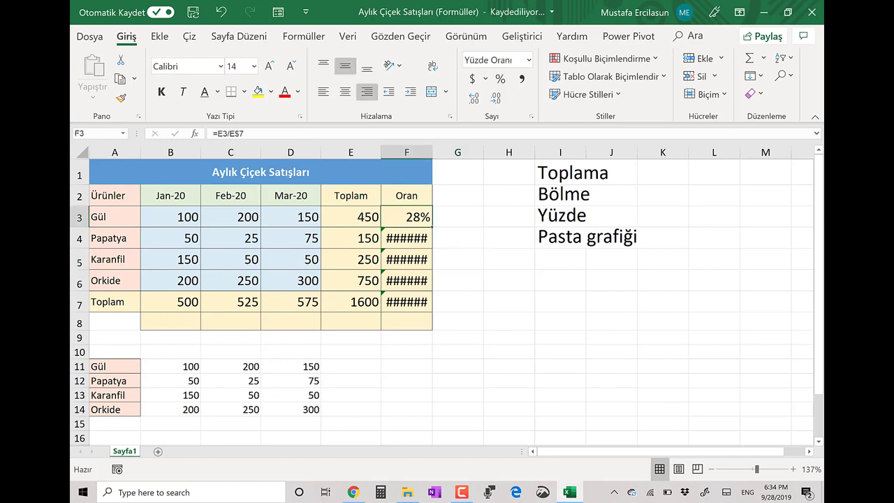
{"action": "double_click", "coordinate": [432, 227]}
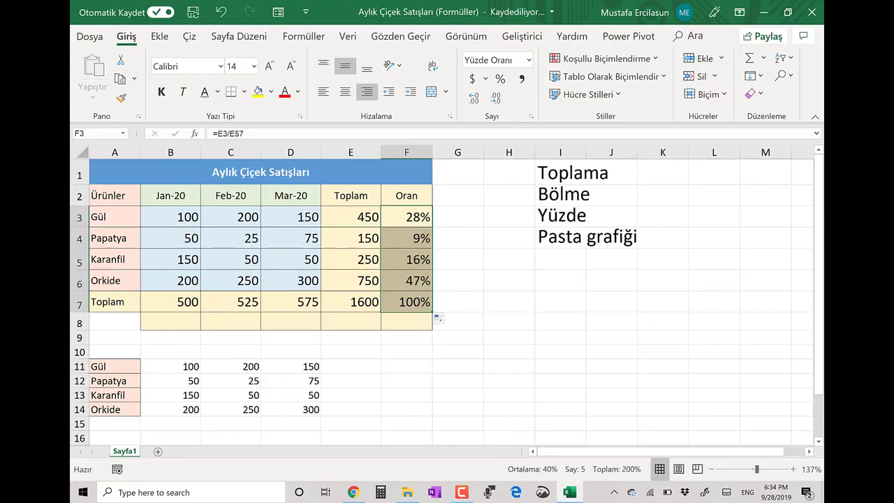
- Check the copied share formulas for Papatya, Karanfil, Orkide and Toplam in F4 to F7
{"action": "left_click", "coordinate": [407, 238]}
{"action": "left_click", "coordinate": [407, 260]}
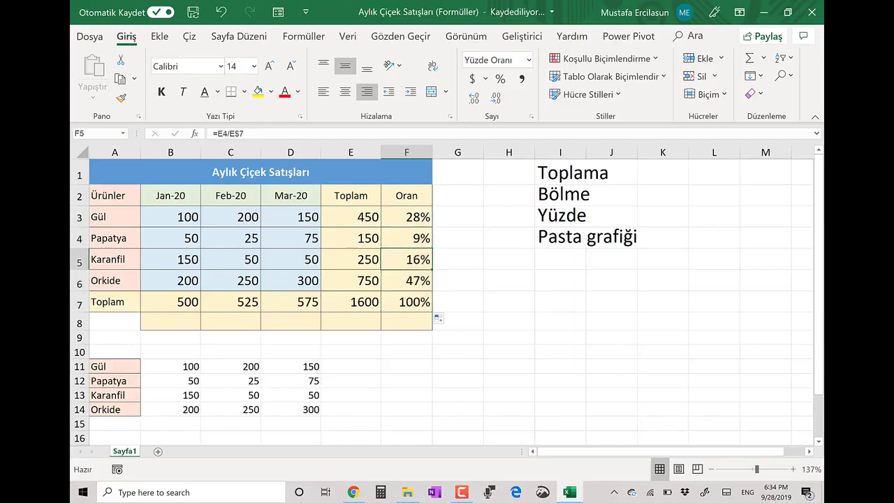
{"action": "left_click", "coordinate": [406, 280]}
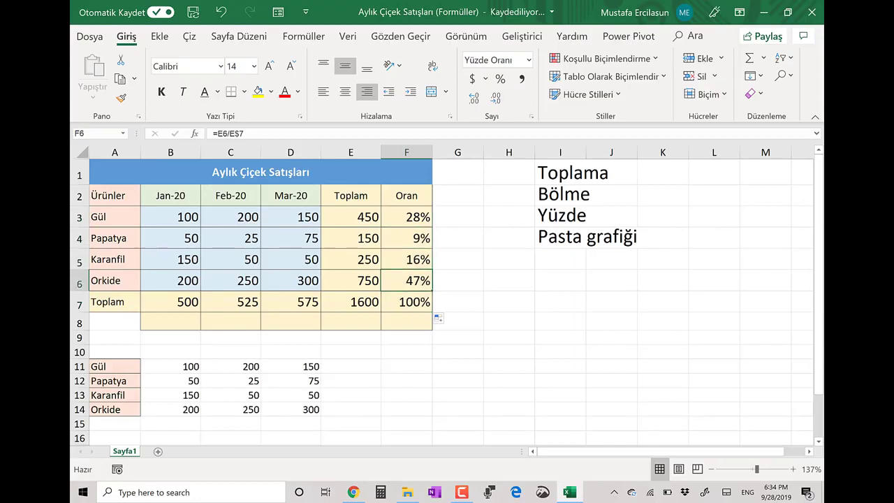
{"action": "left_click", "coordinate": [406, 302]}
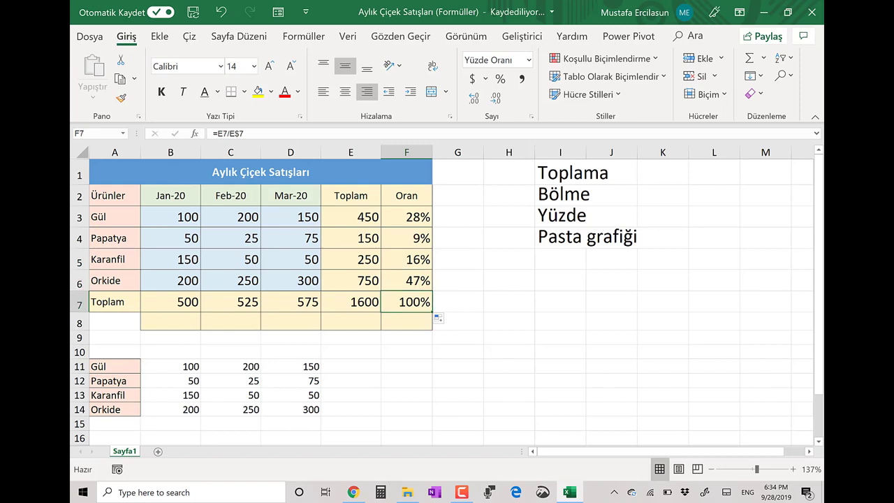
{"action": "left_click", "coordinate": [509, 260]}
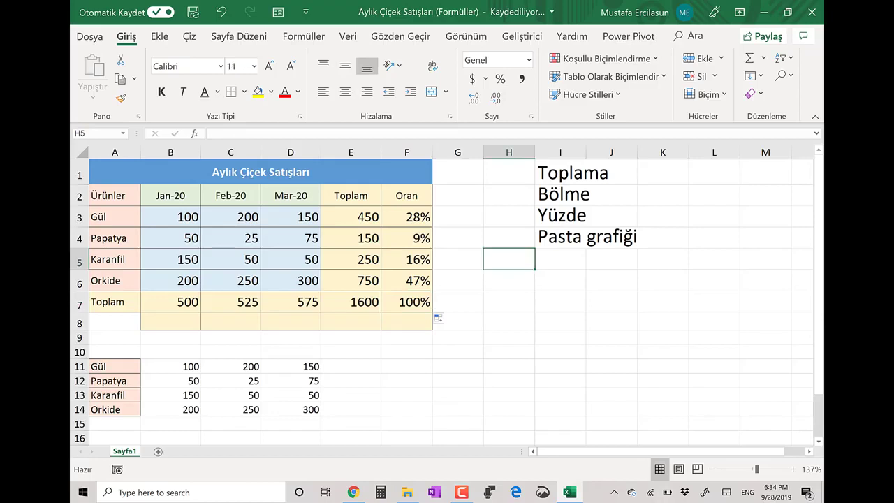
- Calculate January's share of the grand total in B8 with the formula =B7/E7
{"action": "left_click", "coordinate": [170, 321]}
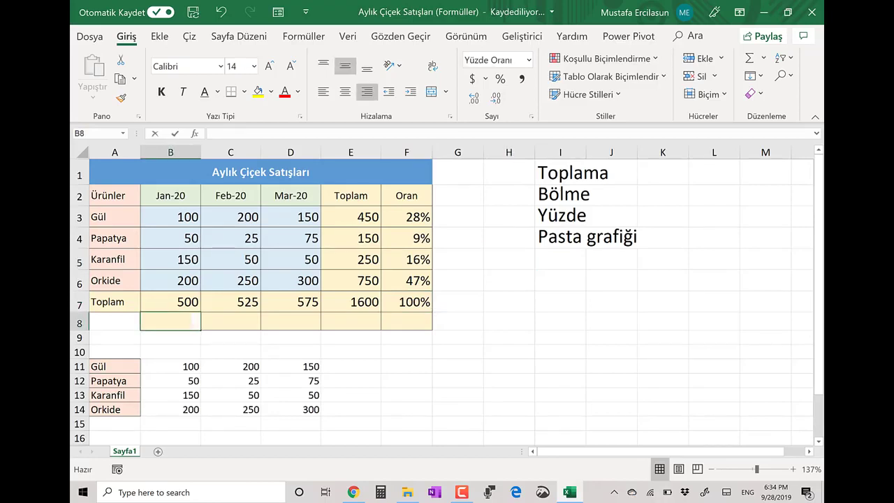
{"action": "type", "text": "="}
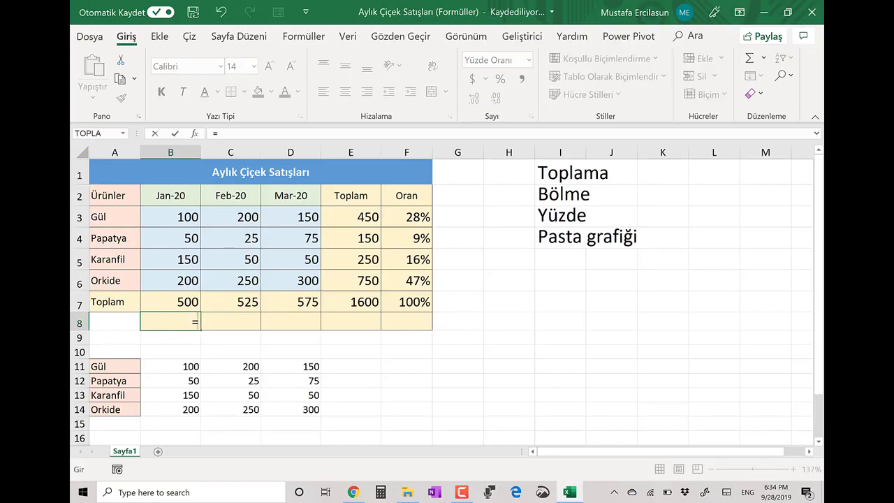
{"action": "key", "text": "Up"}
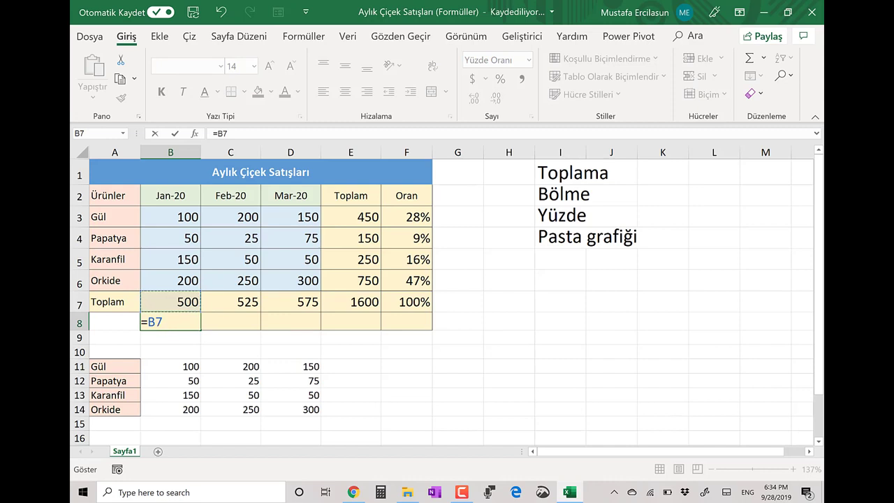
{"action": "type", "text": "/"}
{"action": "left_click", "coordinate": [351, 302]}
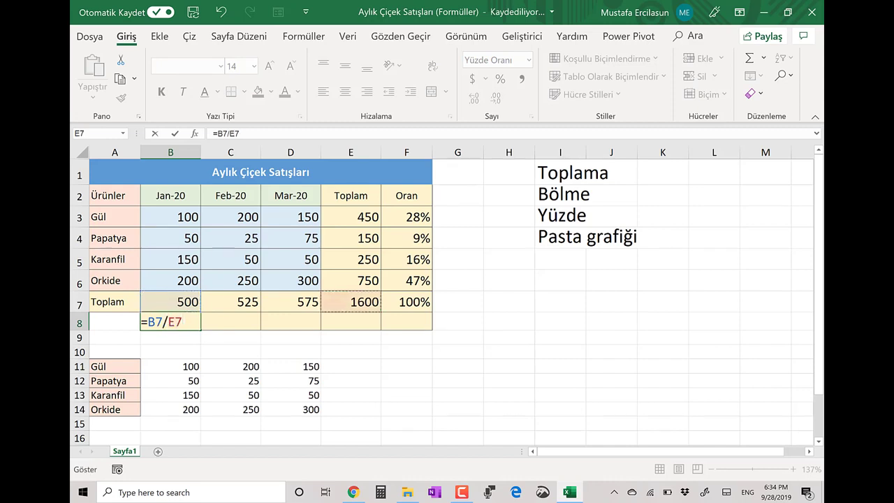
{"action": "key", "text": "Return"}
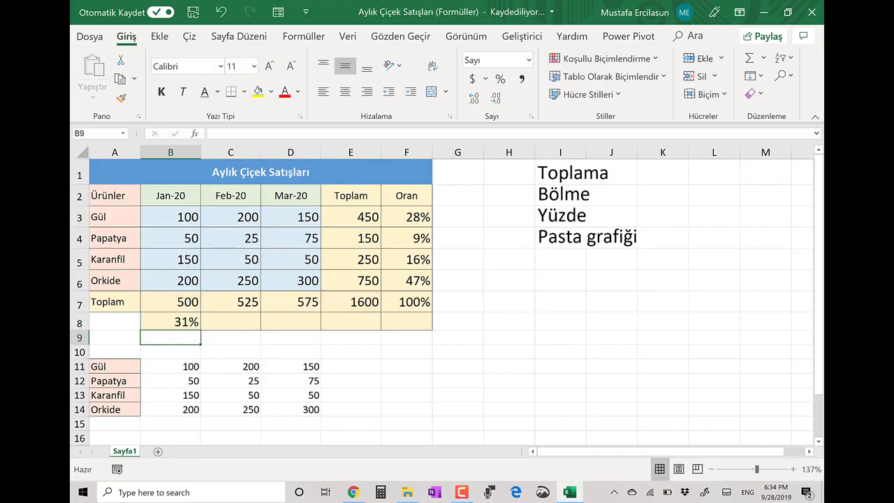
- Lock the column of the grand total reference in January's share formula in B8, making it =B7/$E7
{"action": "left_click", "coordinate": [170, 321]}
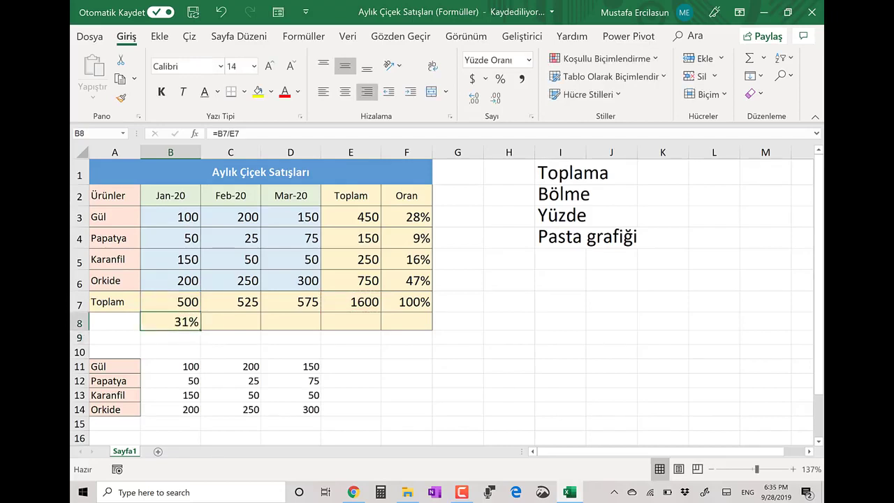
{"action": "left_click", "coordinate": [351, 302]}
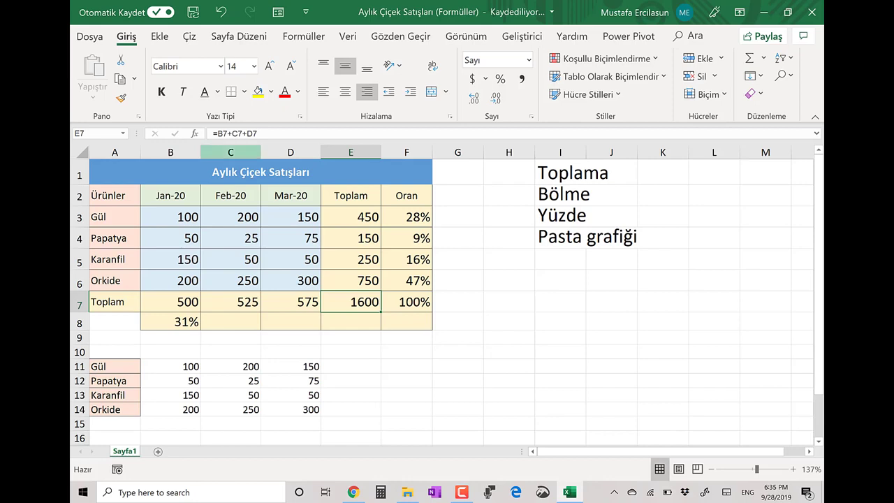
{"action": "left_click", "coordinate": [170, 322]}
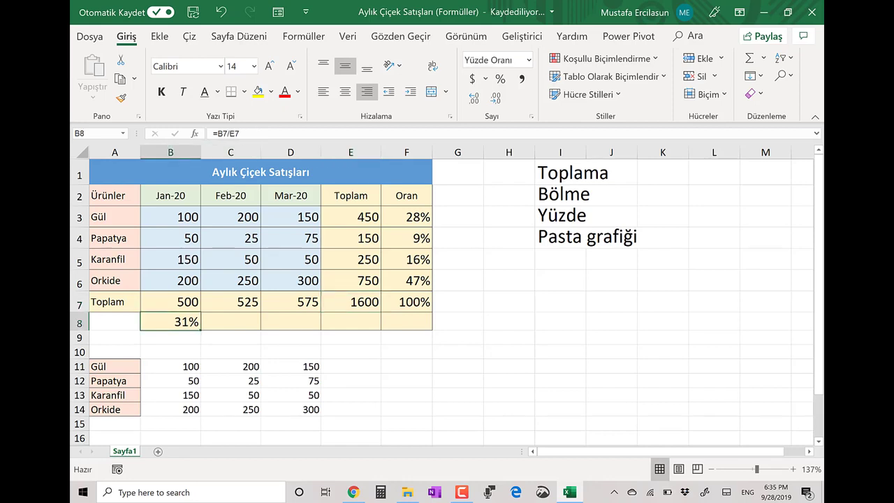
{"action": "left_click", "coordinate": [232, 133]}
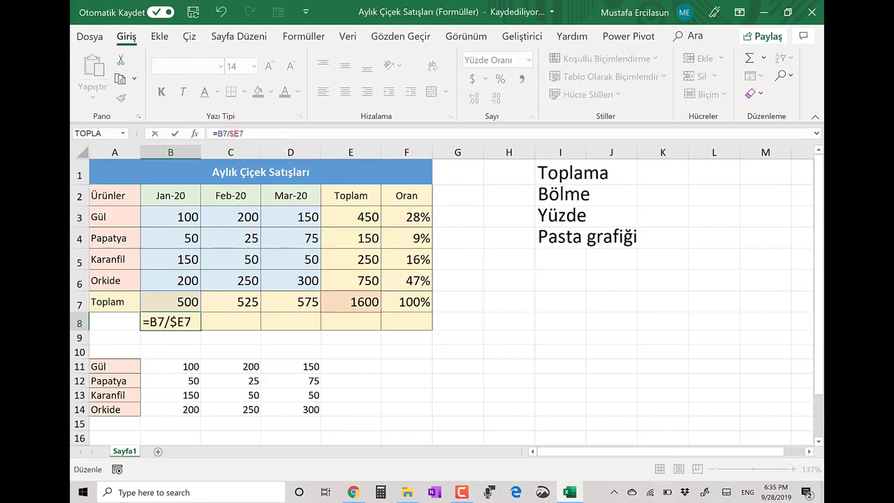
{"action": "key", "text": "Return"}
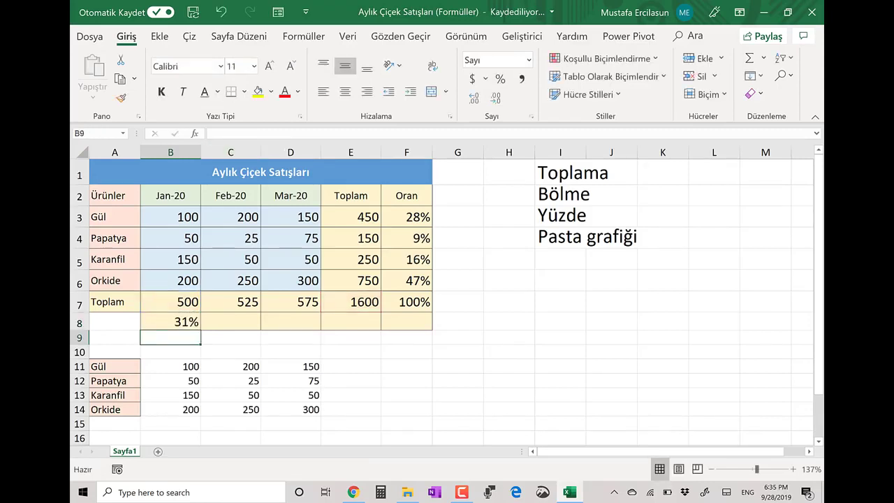
- Fill the column-locked share formula from B8 across to the Toplam column in E8
{"action": "left_click", "coordinate": [171, 322]}
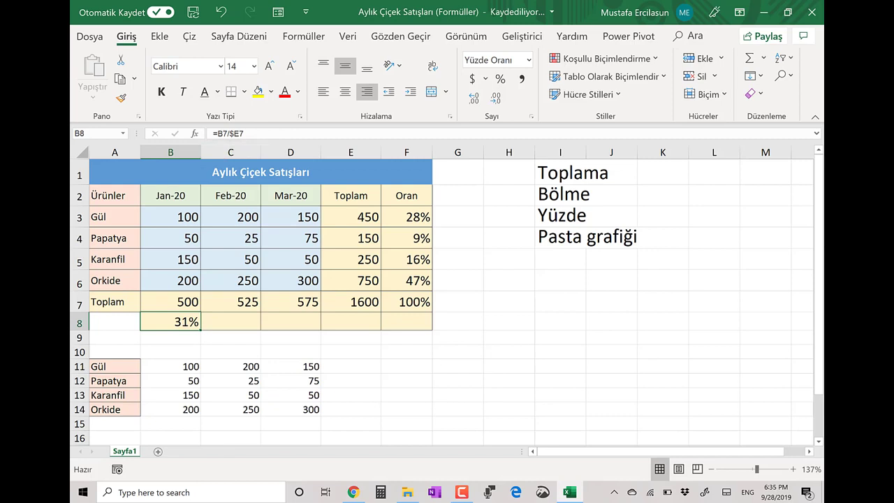
{"action": "left_click_drag", "start_coordinate": [201, 330], "coordinate": [351, 324]}
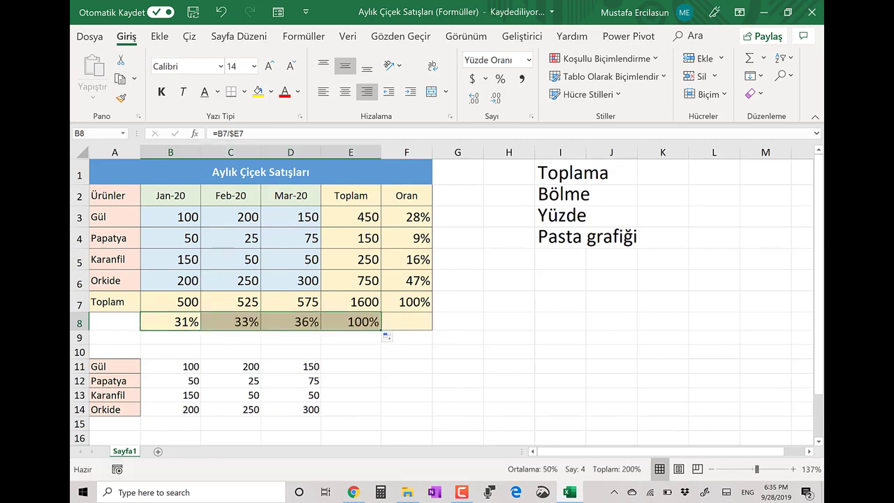
{"action": "left_click", "coordinate": [509, 337]}
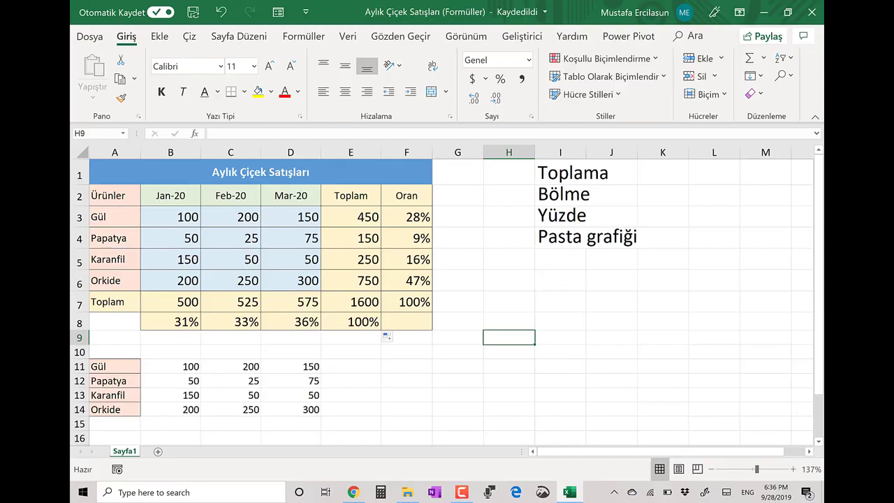
- Insert a 3-D pie chart from the product names in A2:A6 and their totals in E2:E6
{"action": "left_click_drag", "start_coordinate": [351, 195], "coordinate": [351, 280]}
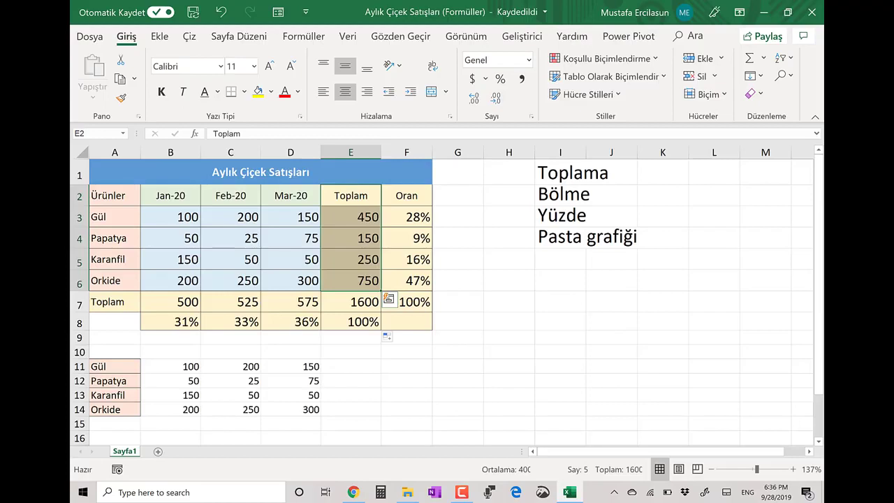
{"action": "left_click", "coordinate": [560, 321]}
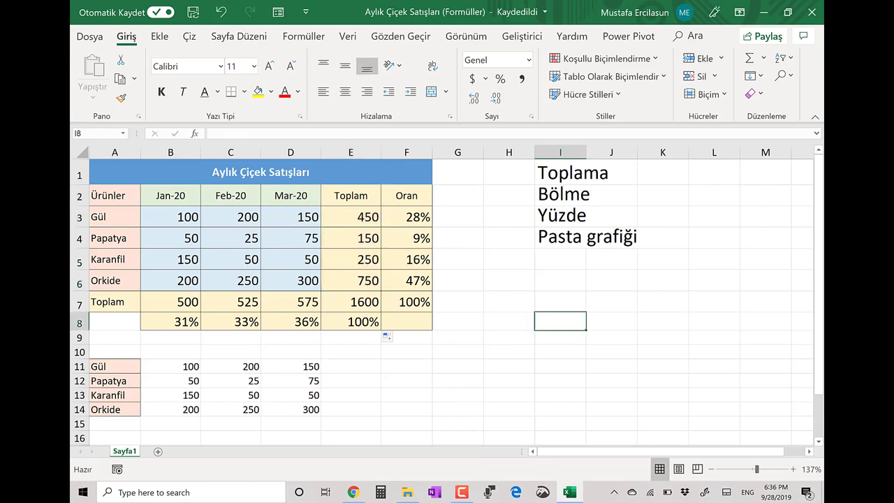
{"action": "left_click_drag", "start_coordinate": [108, 196], "coordinate": [108, 280]}
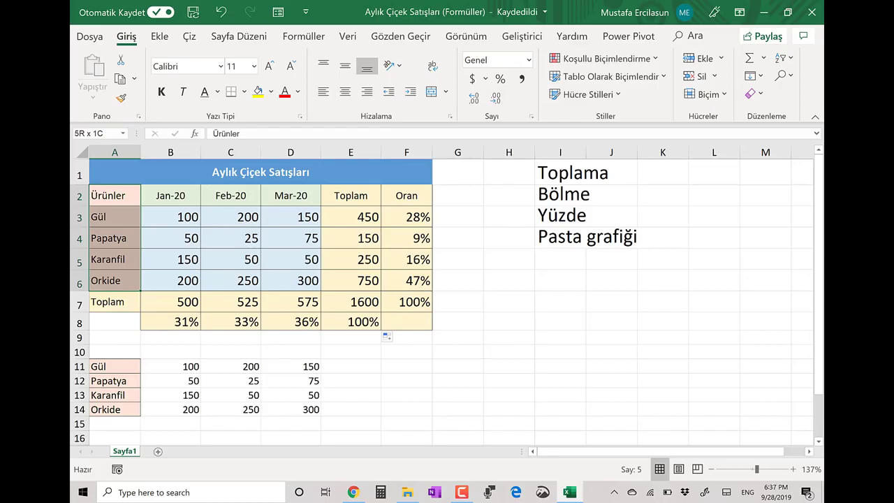
{"action": "left_click_drag", "start_coordinate": [108, 280], "coordinate": [108, 281]}
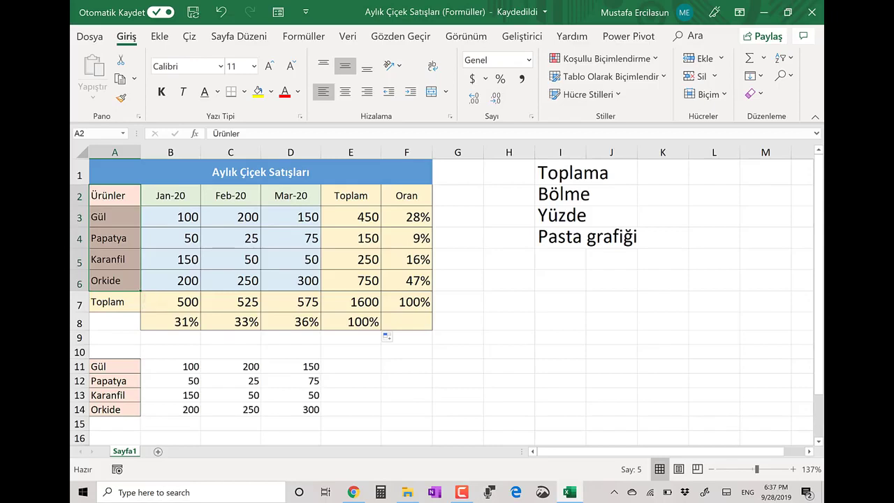
{"action": "left_click_drag", "start_coordinate": [351, 196], "coordinate": [350, 280], "text": "ctrl"}
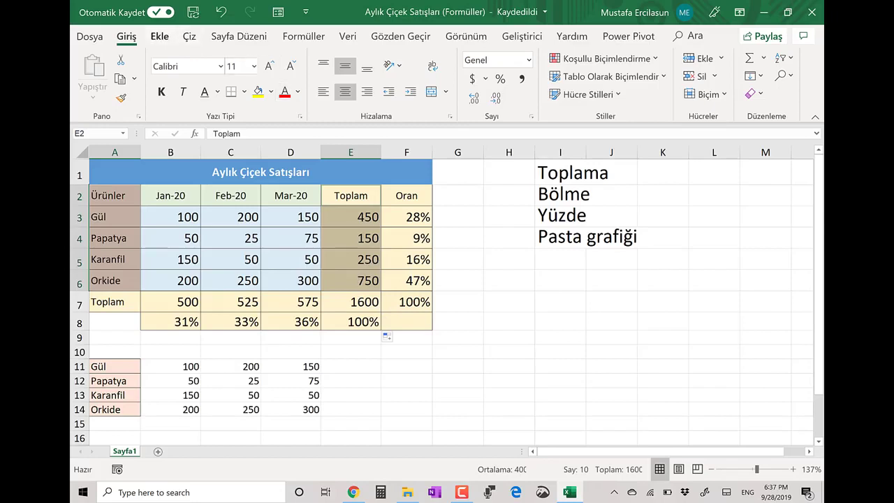
{"action": "left_click", "coordinate": [159, 37]}
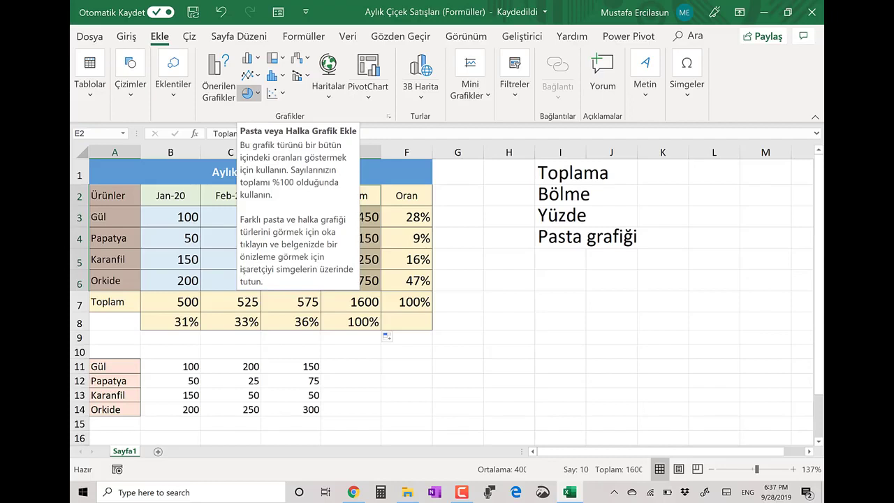
{"action": "left_click", "coordinate": [249, 93]}
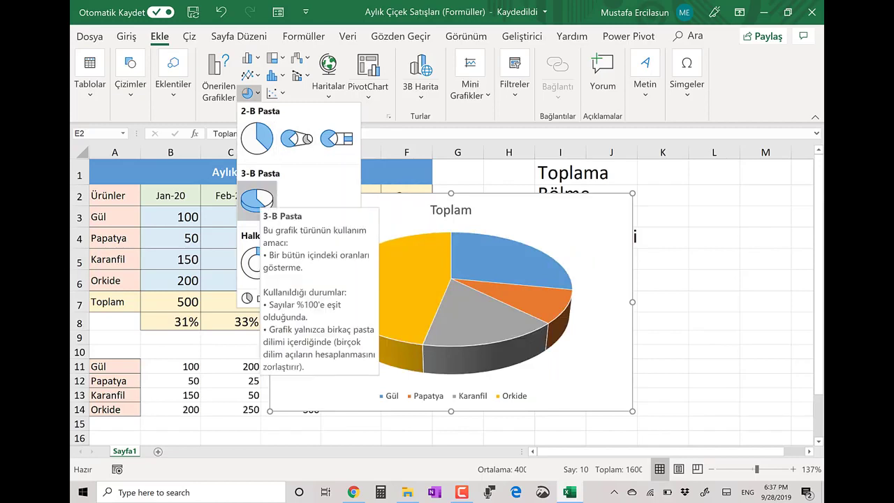
{"action": "left_click", "coordinate": [257, 200]}
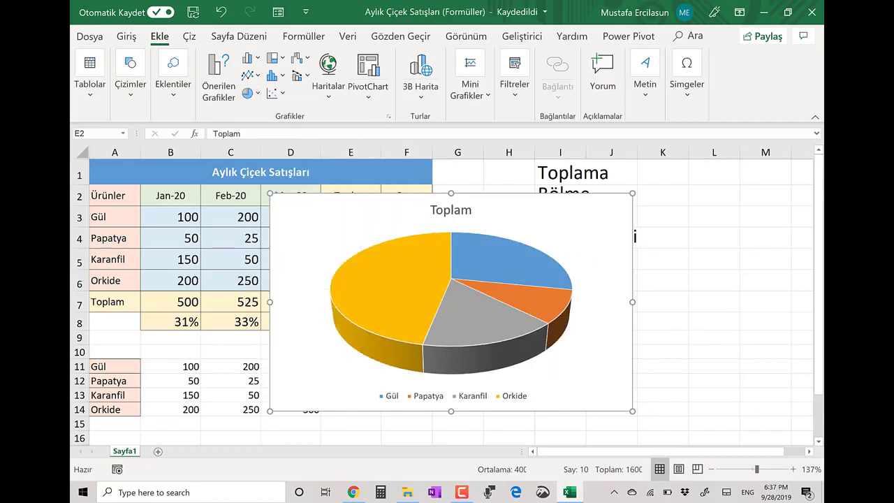
- Move the pie chart beside the sales table, just below the Pasta grafiği note, and deselect it
{"action": "left_click_drag", "start_coordinate": [363, 217], "coordinate": [564, 285]}
{"action": "left_click_drag", "start_coordinate": [689, 286], "coordinate": [654, 270]}
{"action": "left_click", "coordinate": [765, 217]}
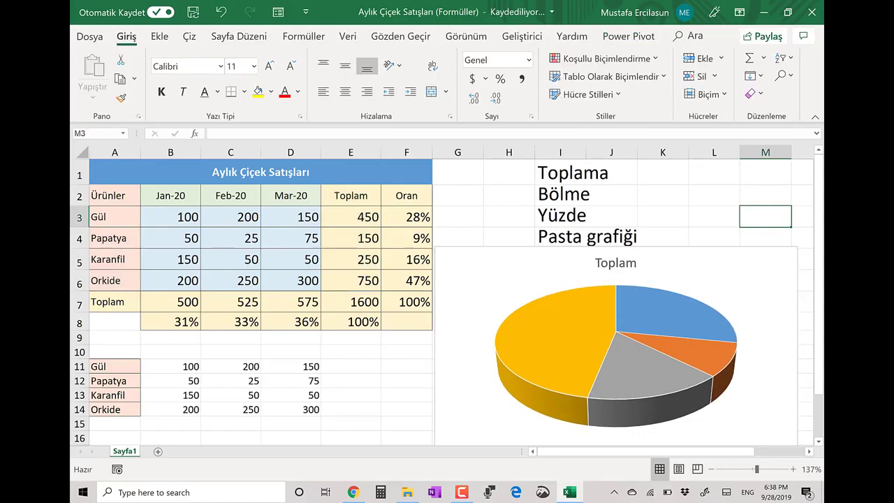
{"action": "left_click", "coordinate": [714, 217]}
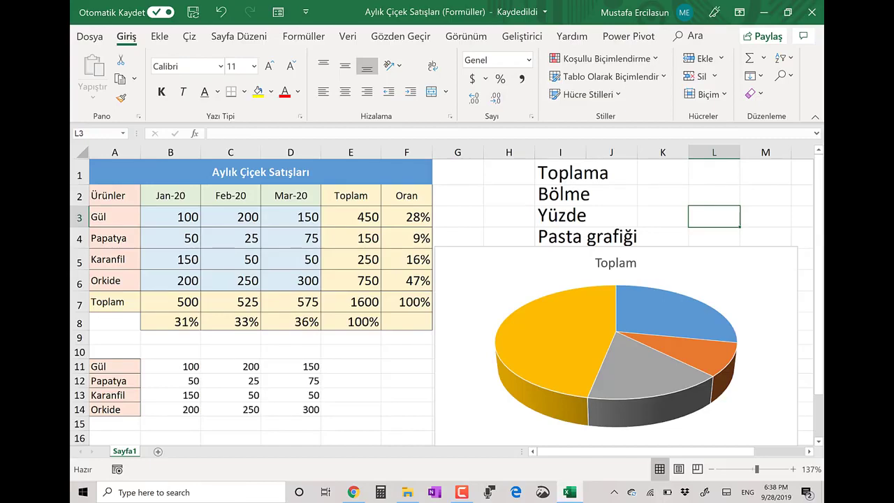
- Examine the whole pie chart with its legend and the details of the Karanfil slice
{"action": "scroll", "coordinate": [783, 251], "scroll_direction": "down", "scroll_amount": 3}
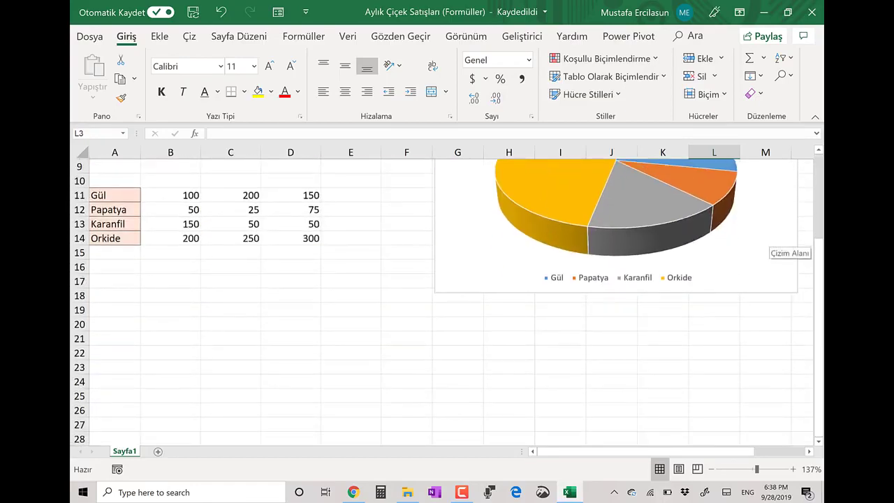
{"action": "scroll", "coordinate": [782, 252], "scroll_direction": "up", "scroll_amount": 3}
{"action": "scroll", "coordinate": [782, 251], "scroll_direction": "down", "scroll_amount": 1}
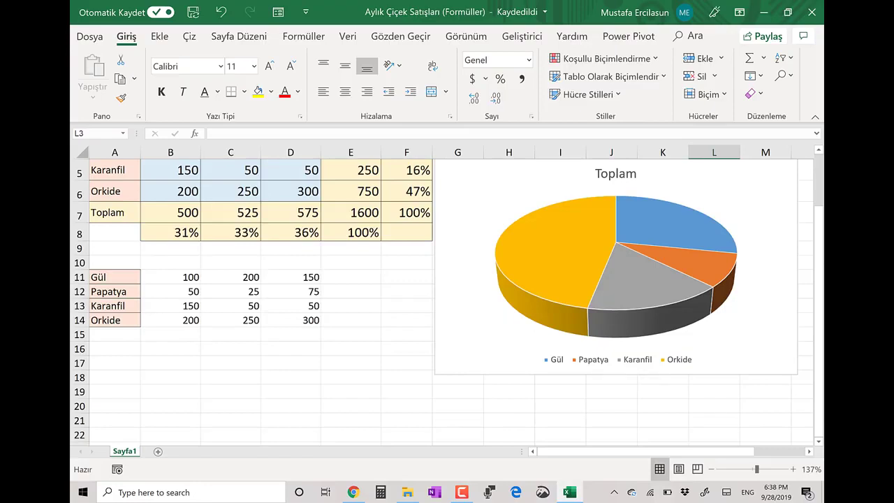
{"action": "mouse_move", "coordinate": [640, 322]}
{"action": "mouse_move", "coordinate": [648, 296]}
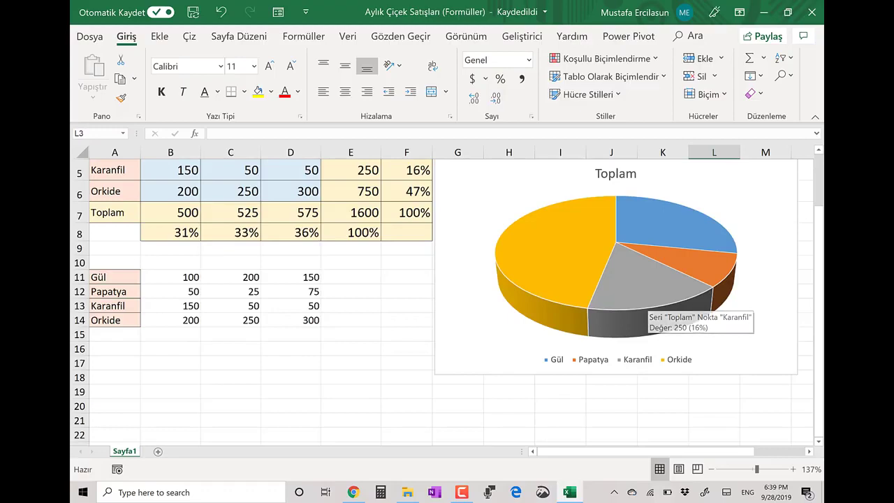
{"action": "left_click_drag", "start_coordinate": [727, 315], "coordinate": [731, 348]}
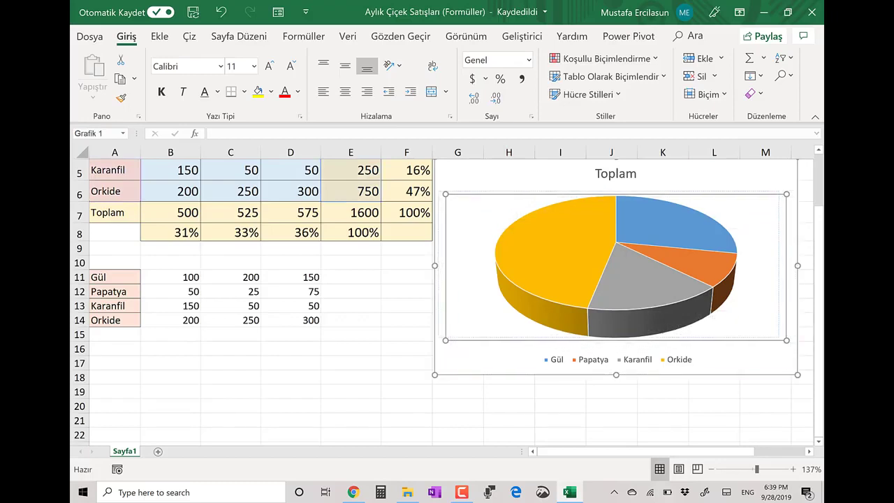
{"action": "left_click_drag", "start_coordinate": [727, 314], "coordinate": [720, 311]}
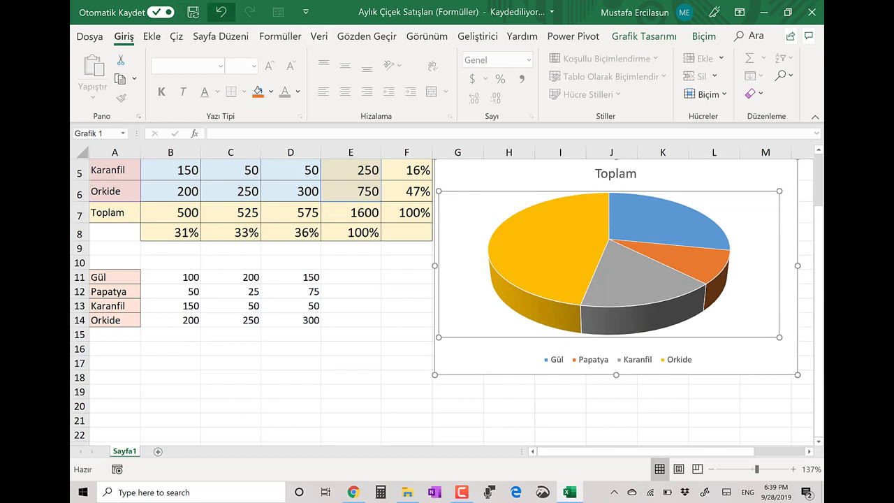
{"action": "left_click", "coordinate": [221, 12]}
{"action": "left_click", "coordinate": [714, 405]}
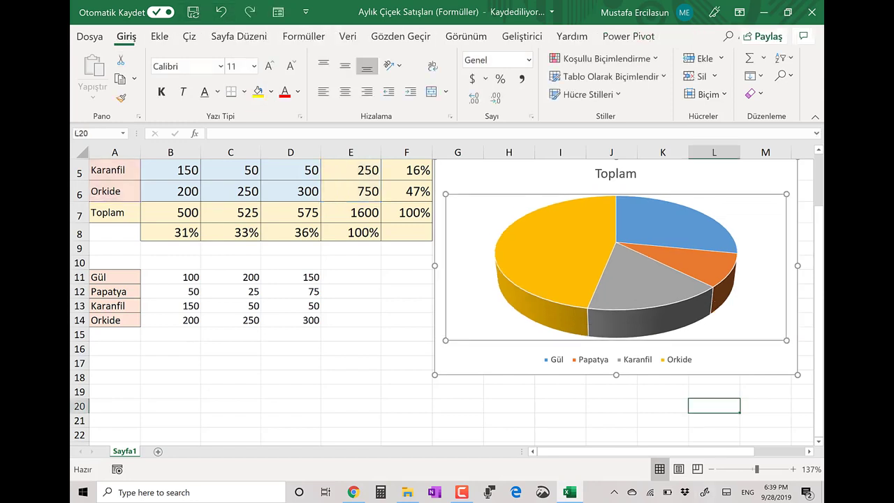
- Inspect the values and percentages of the individual pie slices, including Gül and Papatya
{"action": "mouse_move", "coordinate": [555, 248]}
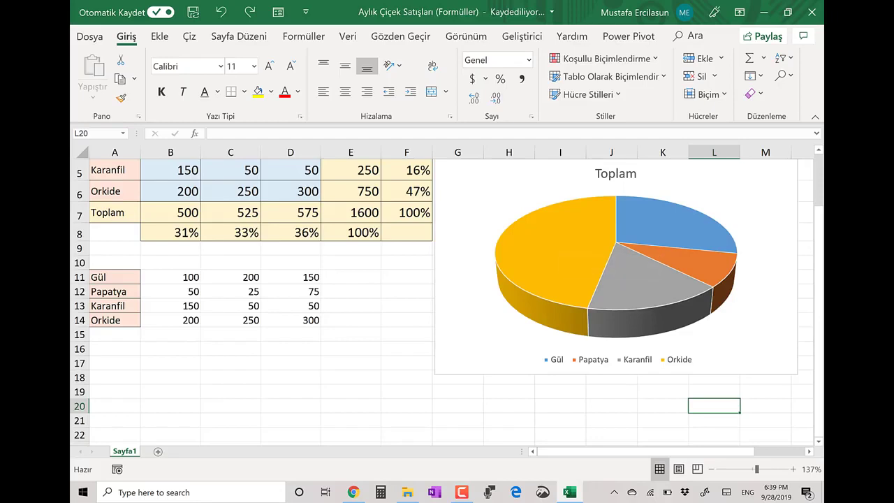
{"action": "mouse_move", "coordinate": [658, 226]}
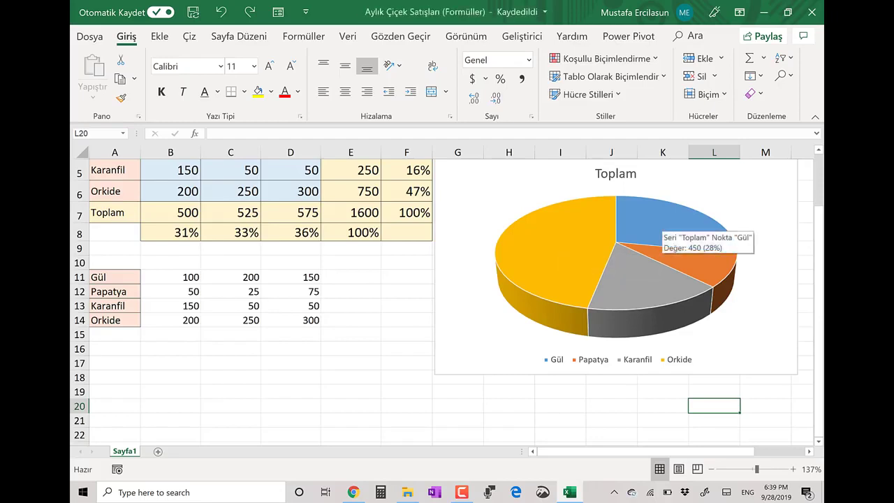
{"action": "mouse_move", "coordinate": [690, 274]}
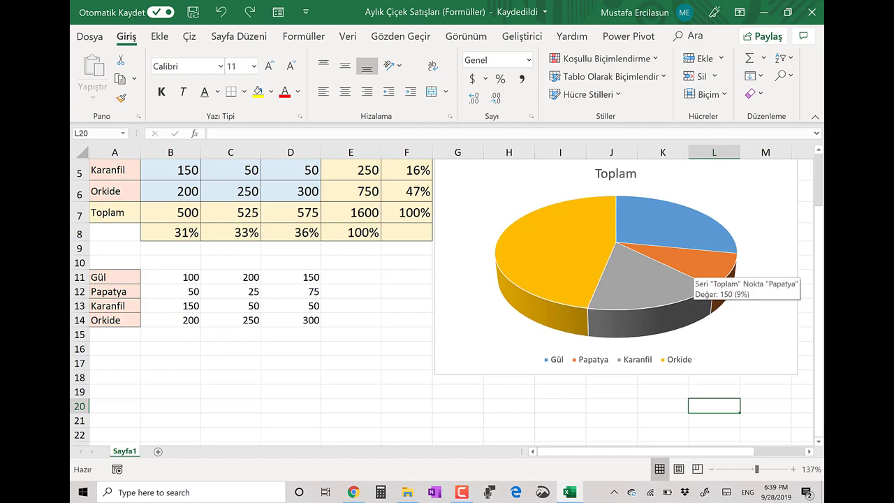
{"action": "mouse_move", "coordinate": [654, 302]}
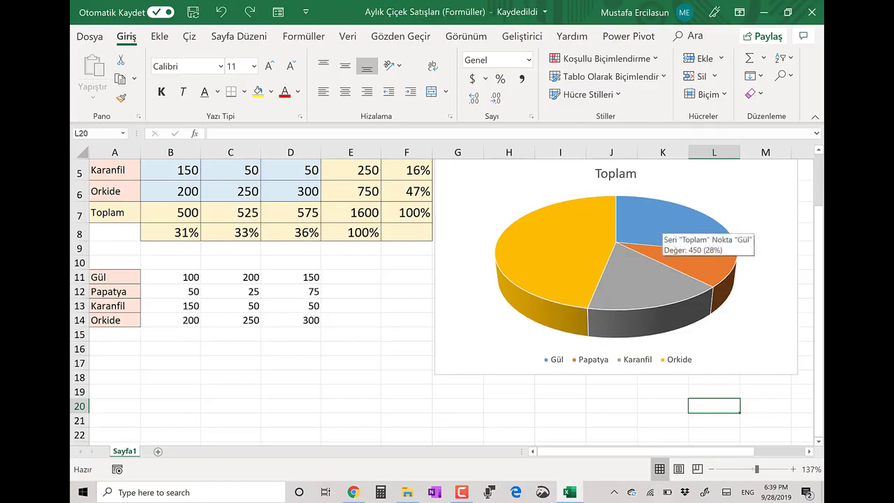
- Add data labels showing the totals to the slices of the 3-D pie chart and deselect the chart
{"action": "left_click", "coordinate": [658, 228]}
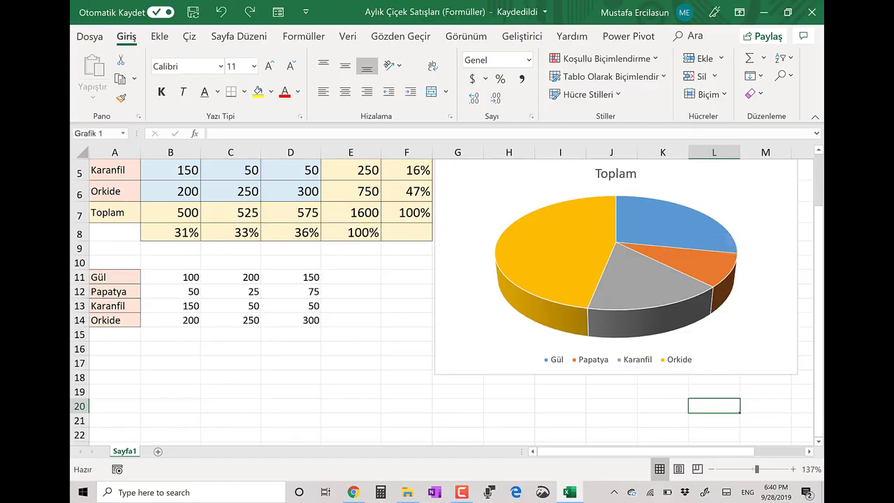
{"action": "right_click", "coordinate": [603, 228]}
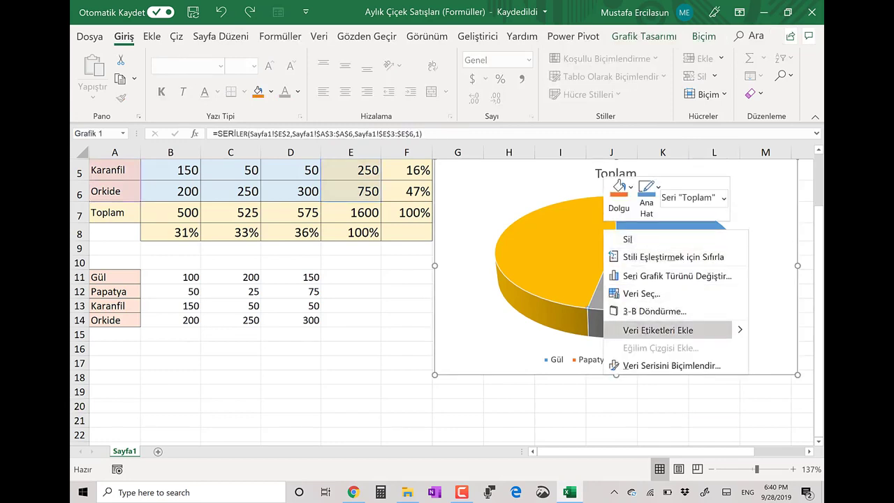
{"action": "left_click", "coordinate": [658, 330]}
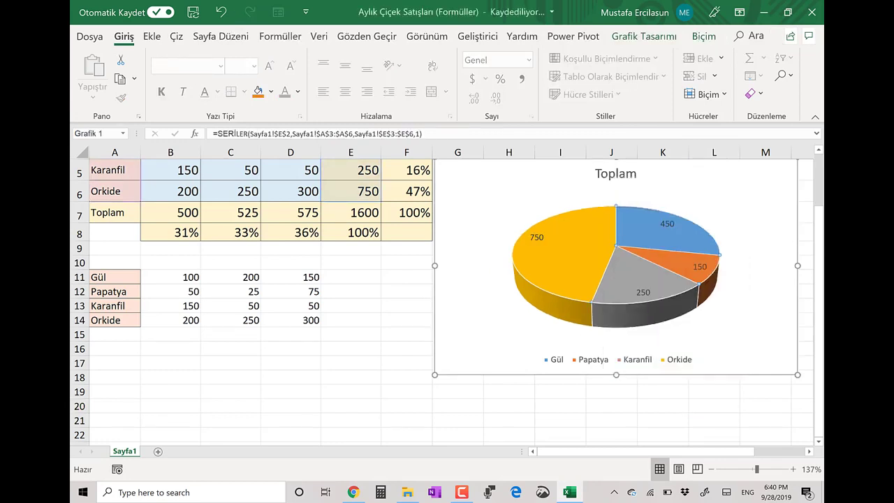
{"action": "left_click", "coordinate": [662, 406]}
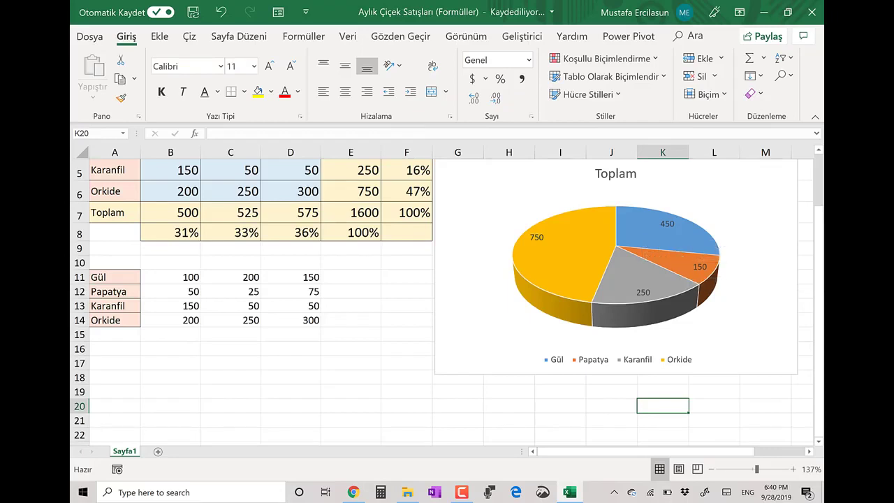
{"action": "right_click", "coordinate": [667, 224]}
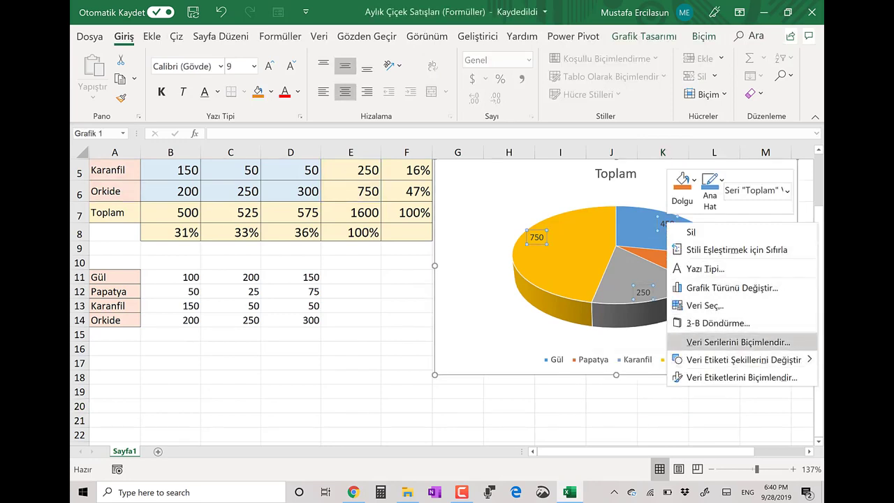
{"action": "left_click", "coordinate": [738, 342]}
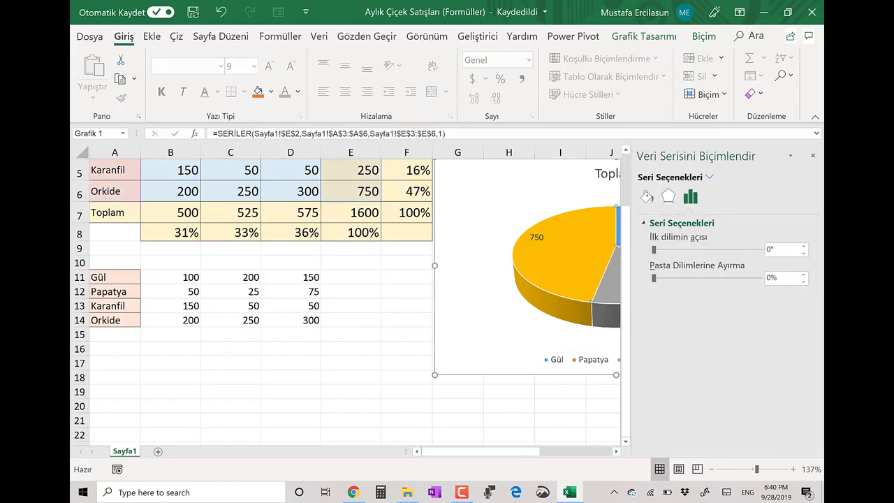
{"action": "left_click", "coordinate": [509, 391]}
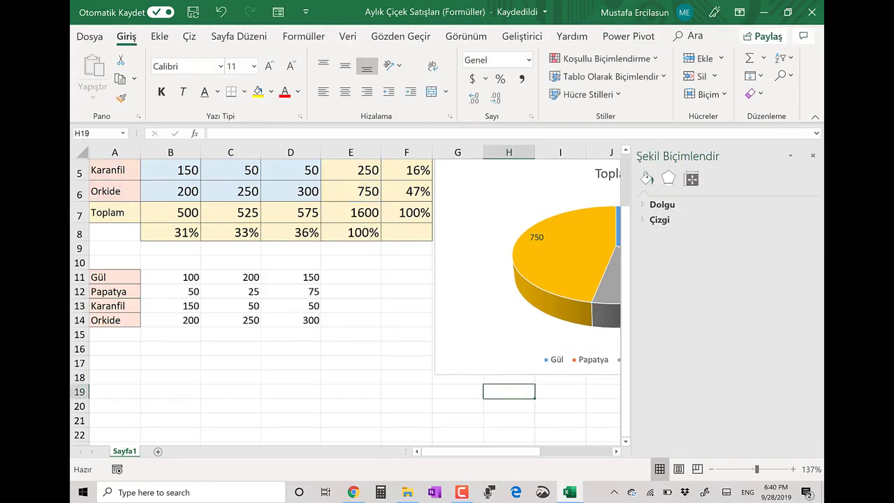
{"action": "left_click", "coordinate": [351, 277]}
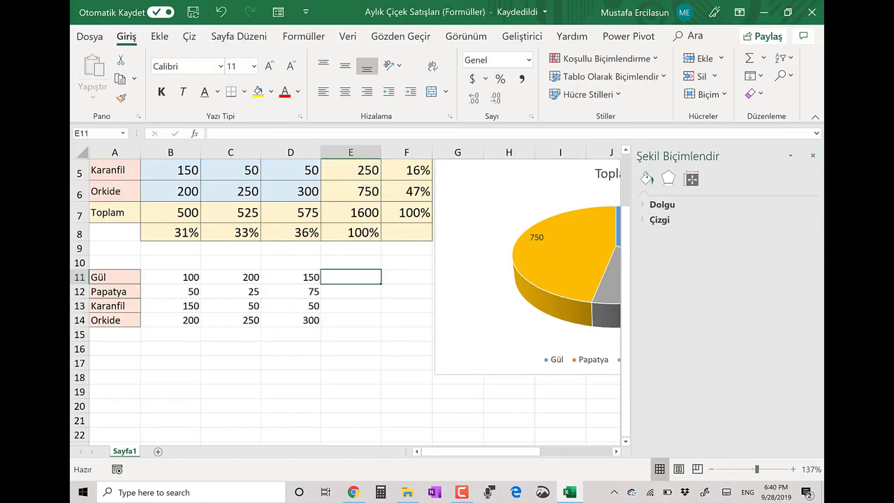
{"action": "left_click", "coordinate": [812, 155]}
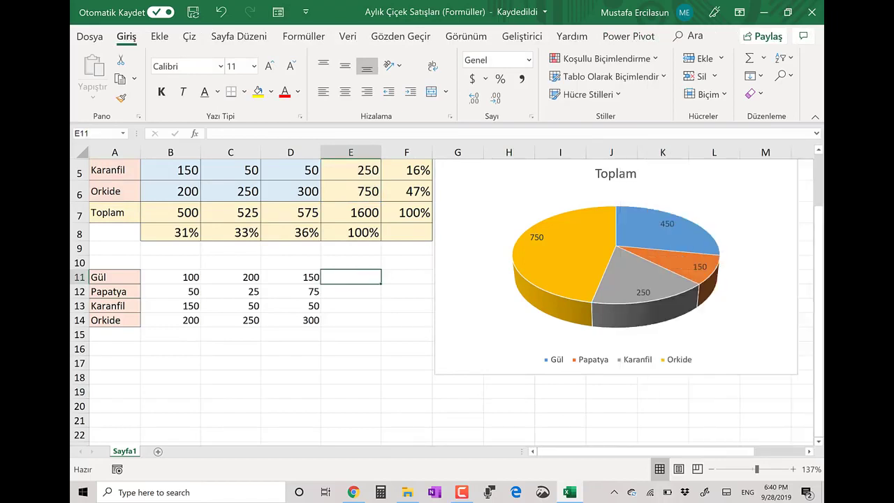
{"action": "scroll", "coordinate": [447, 300], "scroll_direction": "up", "scroll_amount": 2}
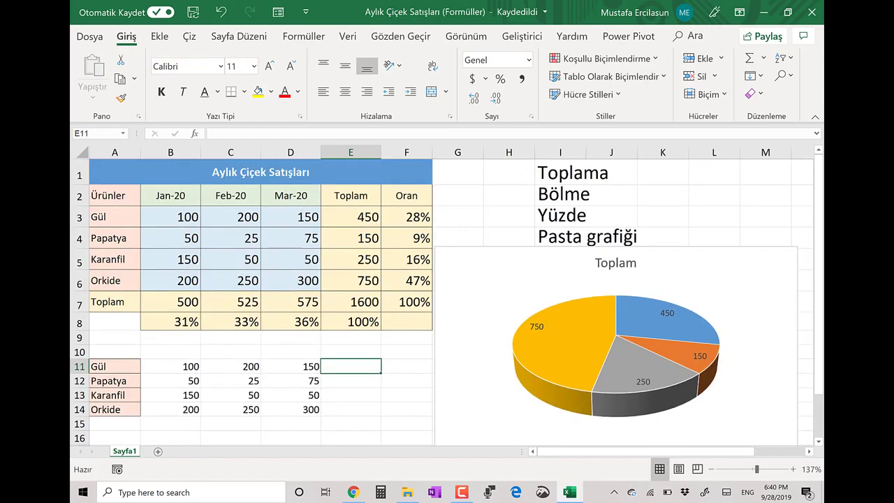